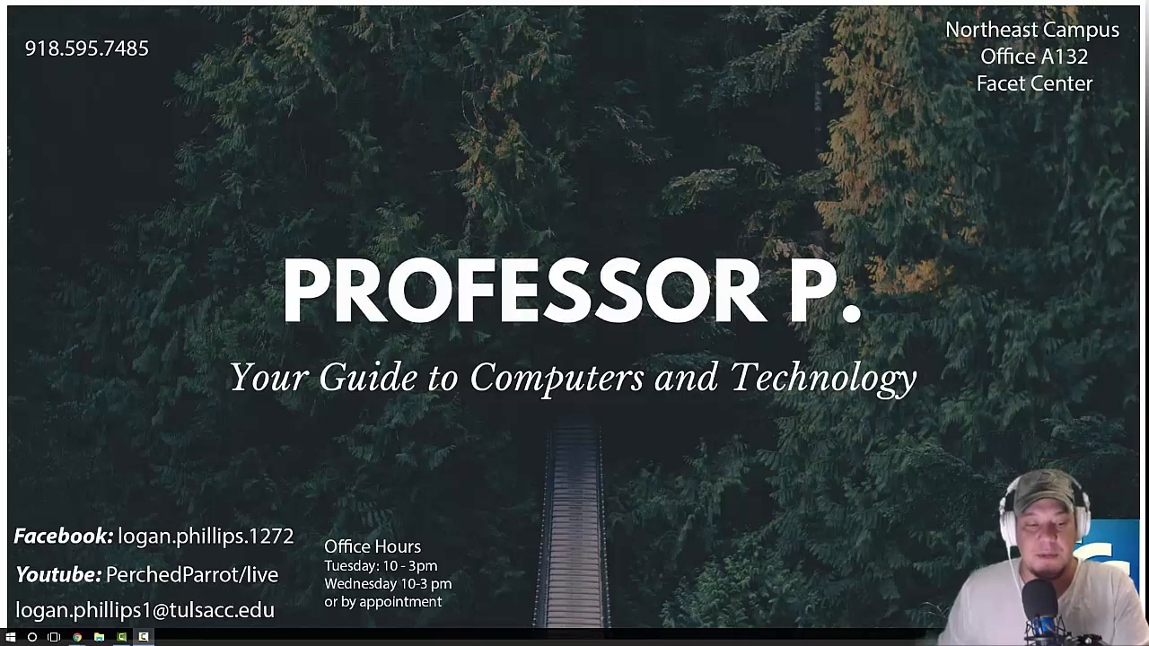
Step: Switch to the SIMnet assignment list in Chrome, filter it to projects, and open Excel 2016 In Practice - Ch 1 Guided Project 1-3
{"action": "mouse_move", "coordinate": [77, 637]}
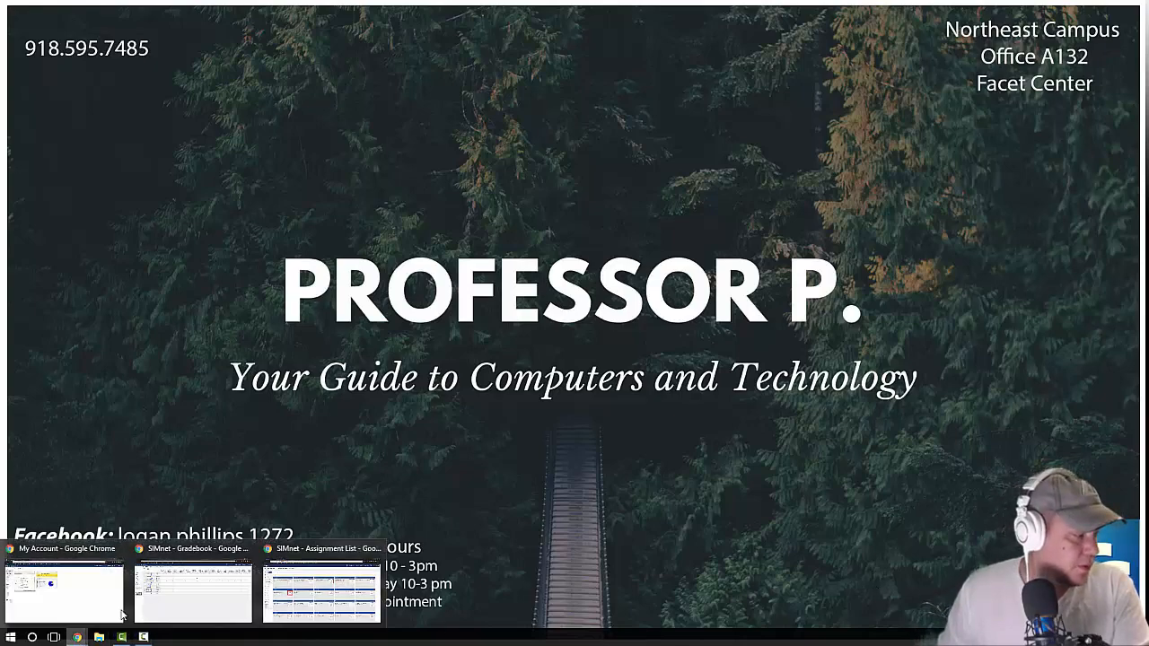
{"action": "left_click", "coordinate": [296, 591]}
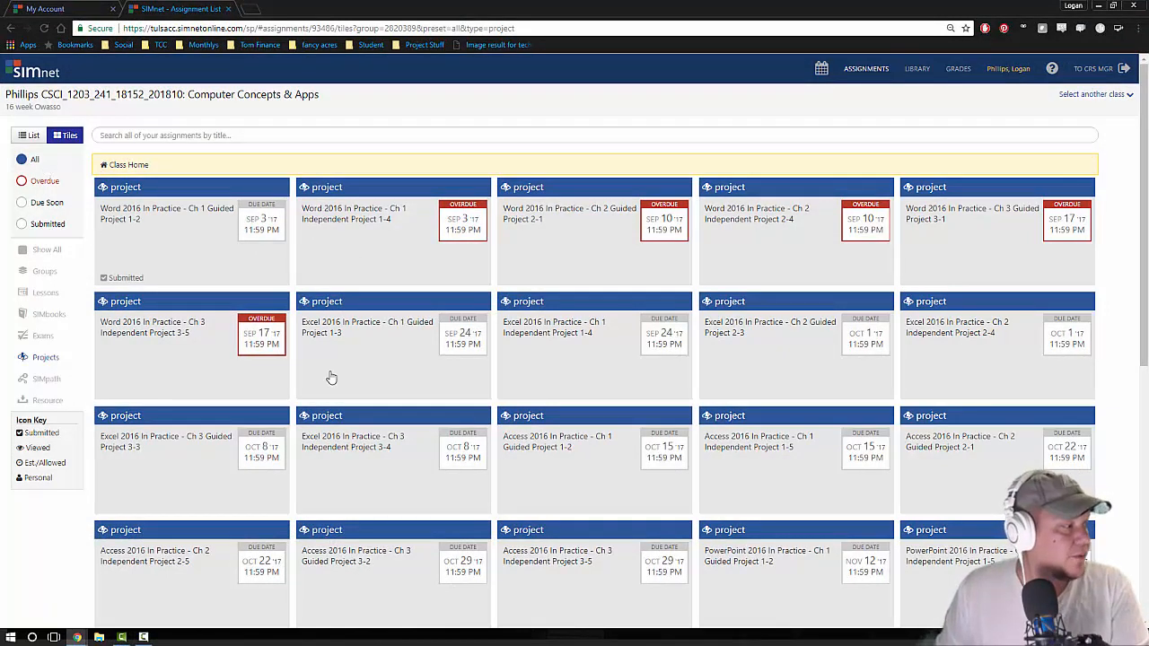
{"action": "left_click", "coordinate": [46, 250]}
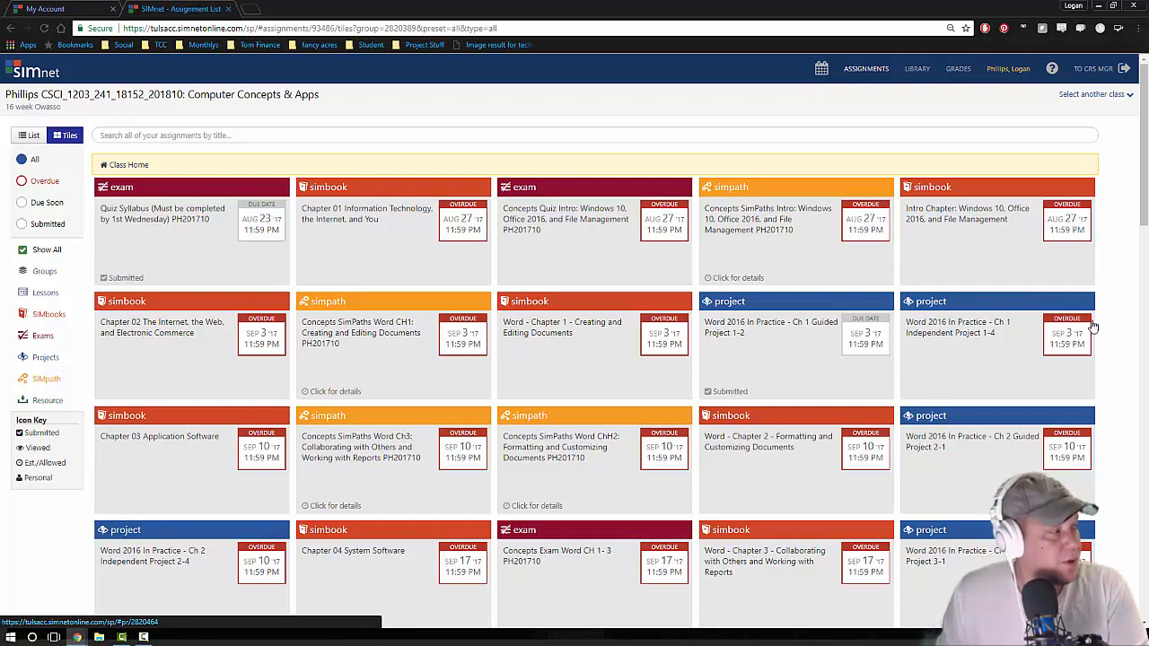
{"action": "left_click", "coordinate": [46, 356]}
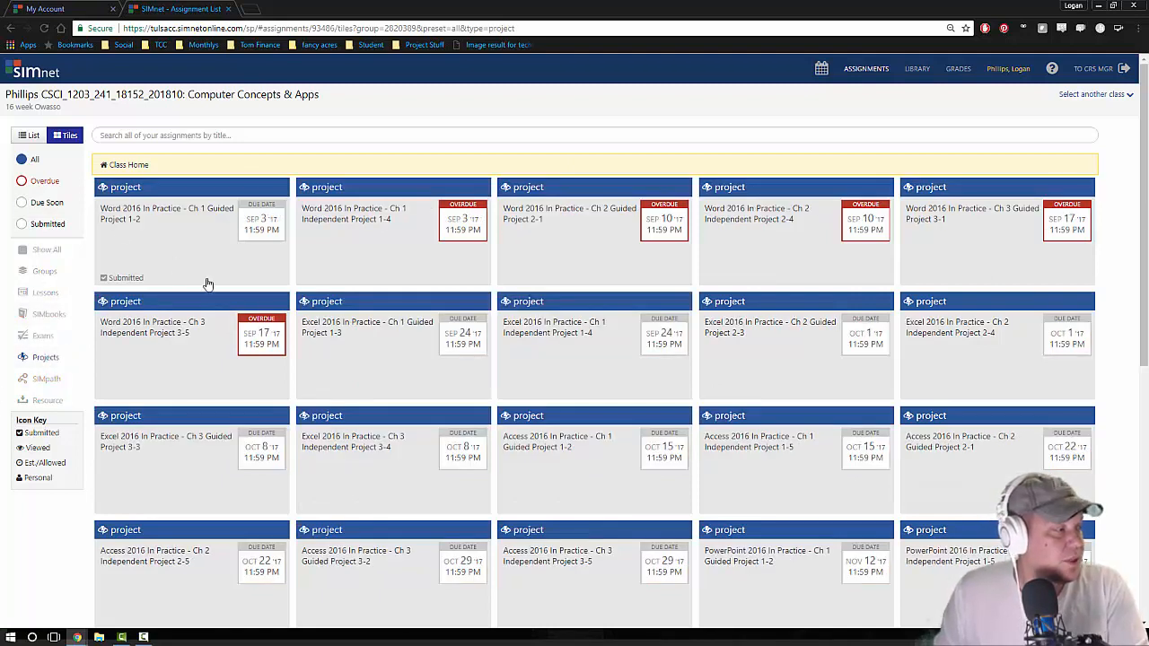
{"action": "left_click", "coordinate": [373, 352]}
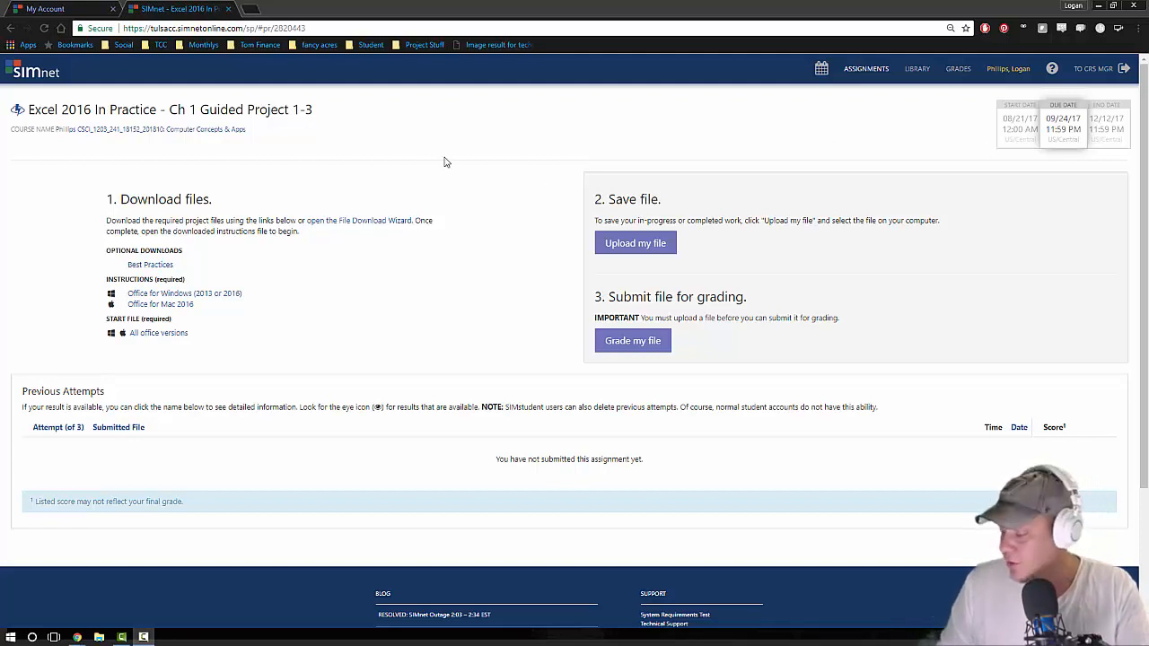
Step: Download the Office for Windows instructions and the start file for all Office versions, and open the instructions PDF to skim it
{"action": "left_click", "coordinate": [222, 294]}
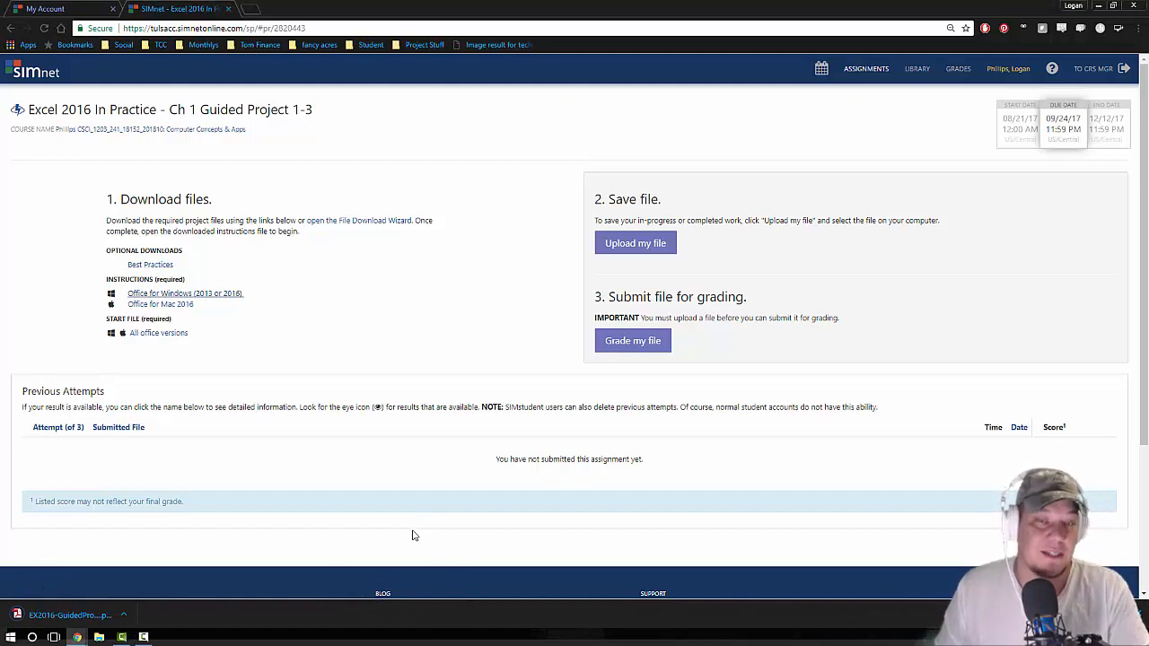
{"action": "left_click", "coordinate": [160, 334]}
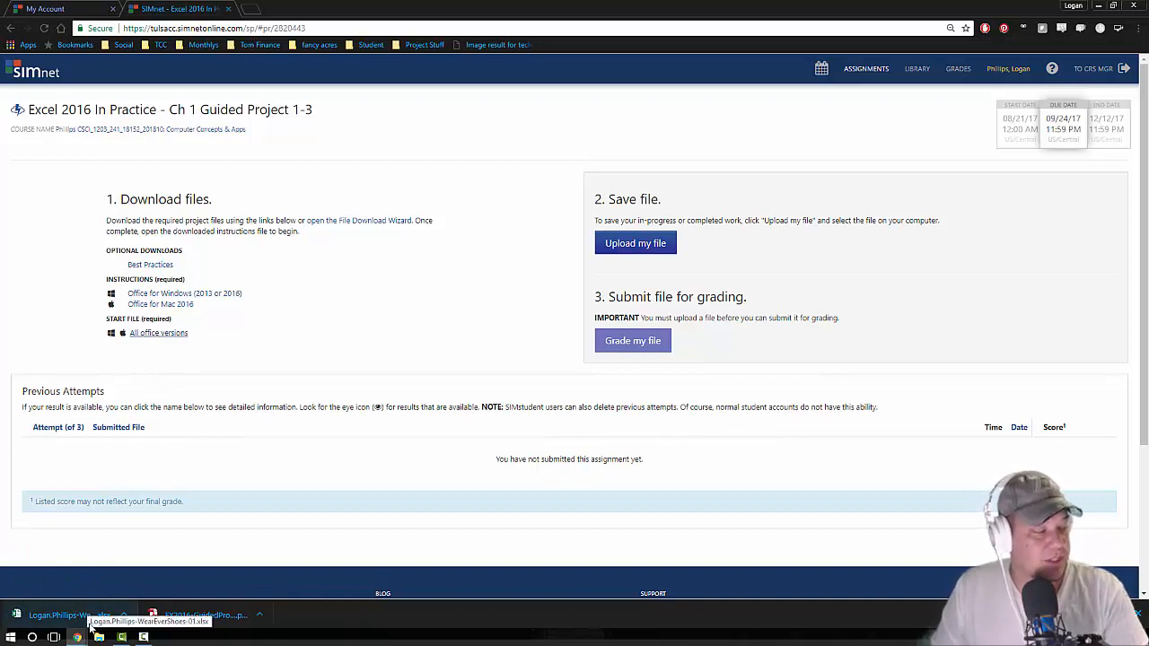
{"action": "left_click", "coordinate": [177, 620]}
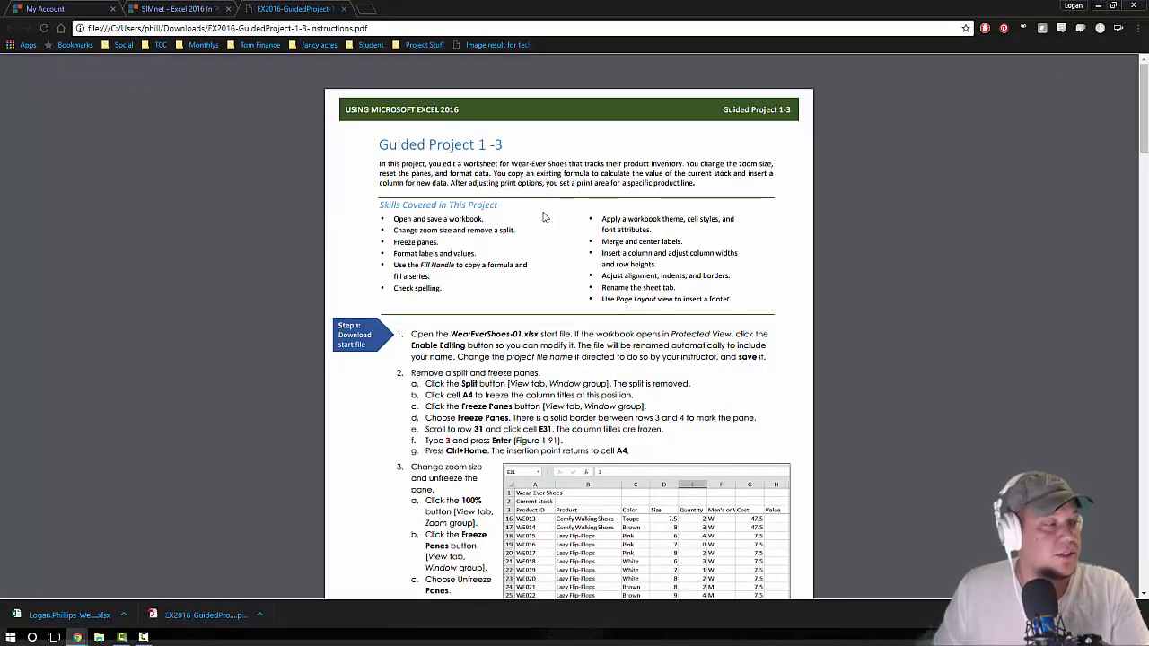
{"action": "scroll", "coordinate": [647, 267], "scroll_direction": "down", "scroll_amount": 5}
{"action": "scroll", "coordinate": [646, 266], "scroll_direction": "down", "scroll_amount": 5}
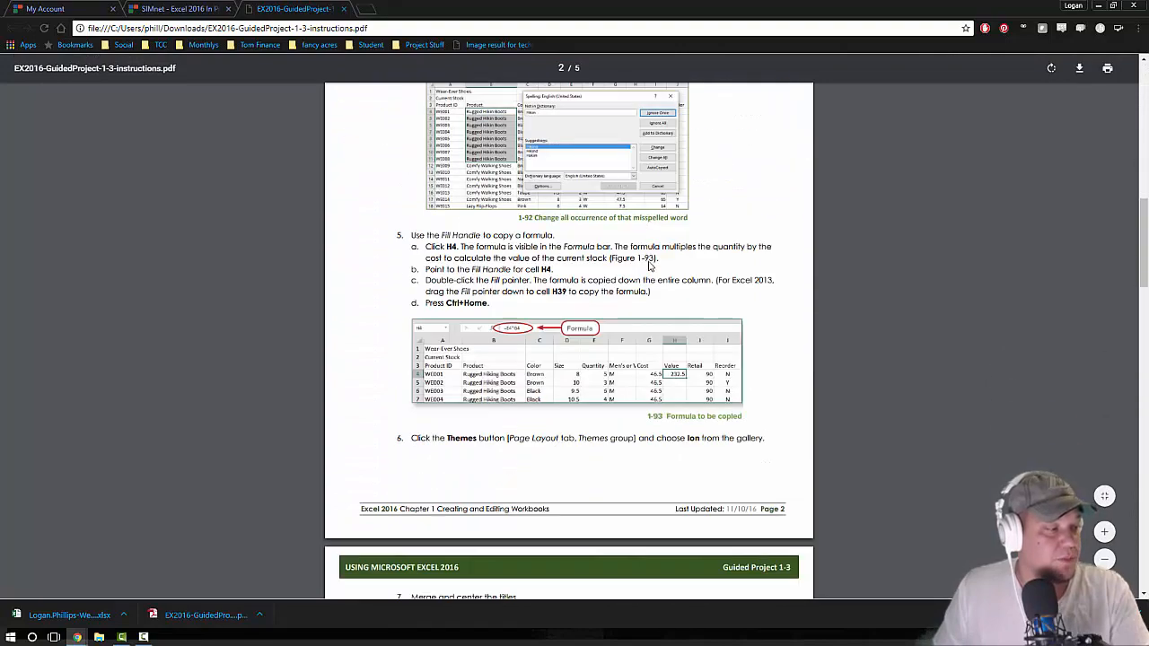
{"action": "scroll", "coordinate": [648, 265], "scroll_direction": "up", "scroll_amount": 15}
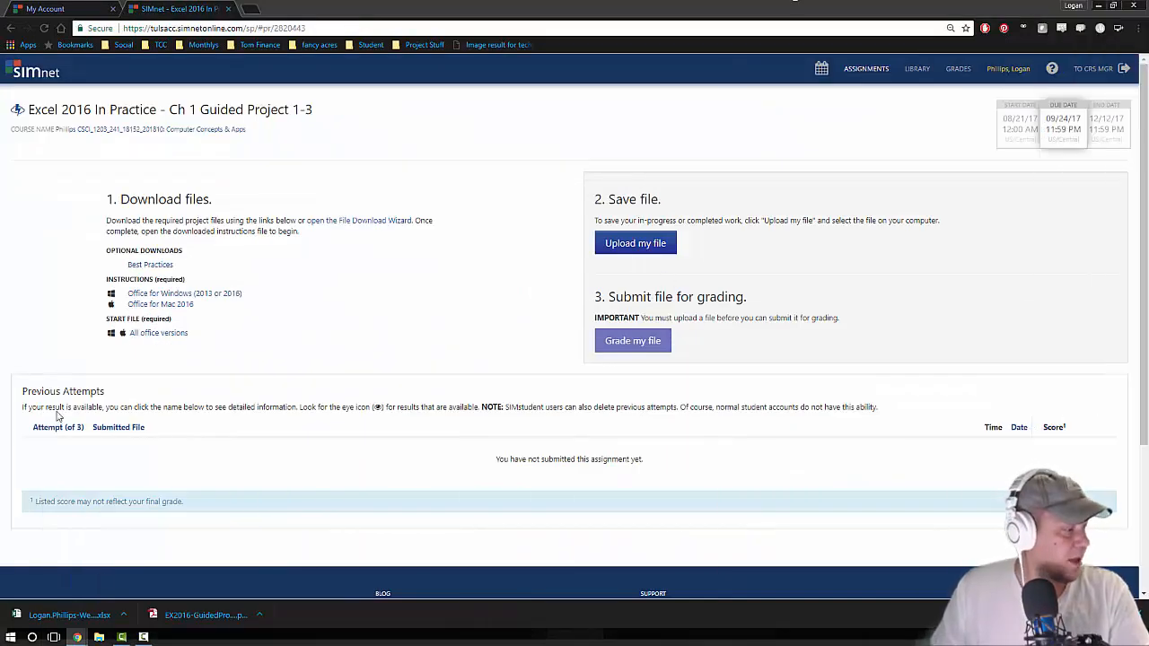
Step: Open the downloaded WearEverShoes-01 start workbook in Excel and enable editing
{"action": "left_click", "coordinate": [69, 614]}
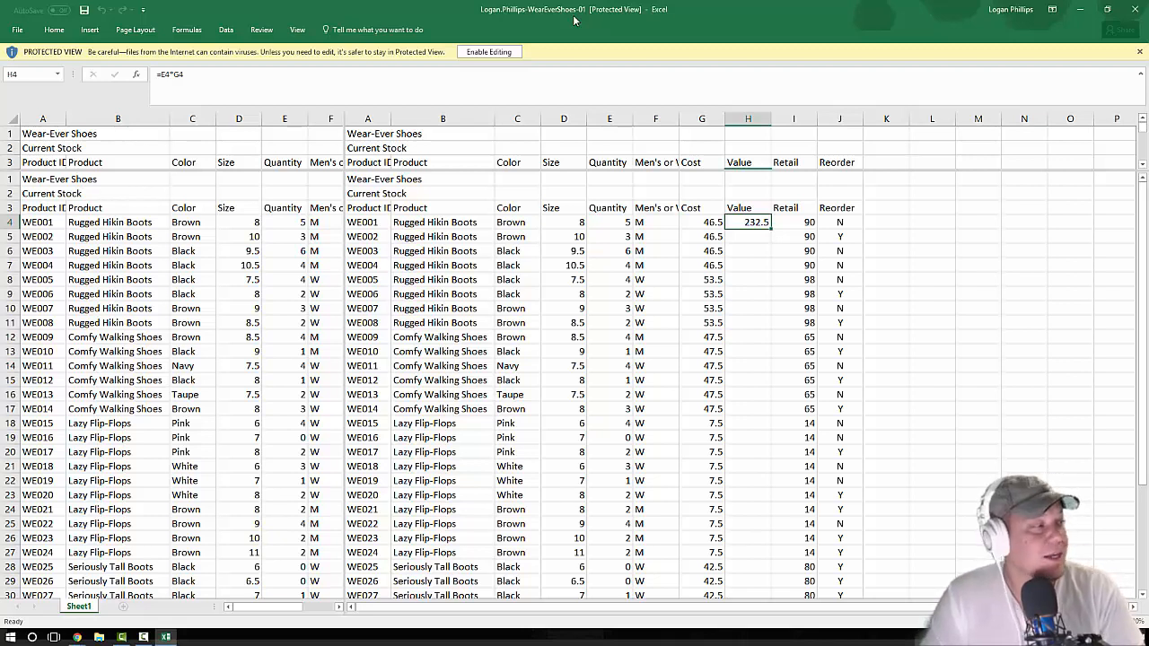
{"action": "left_click", "coordinate": [506, 55]}
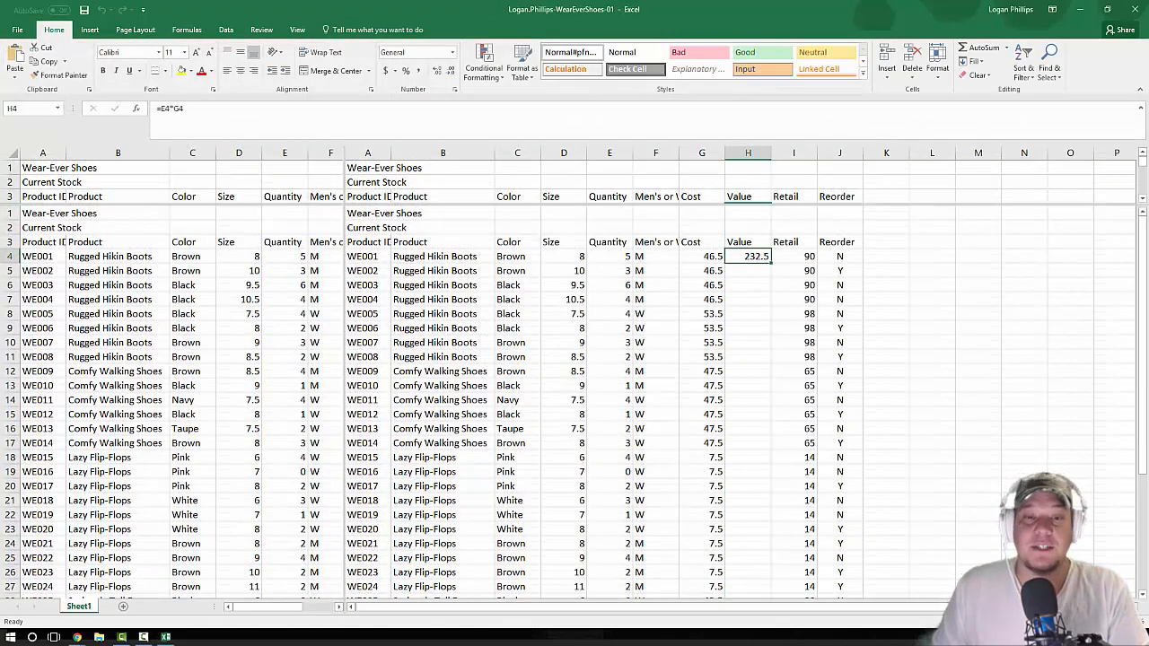
Step: Switch to the Guided Project 1-3 instructions in Chrome, read steps 1 and 2, and move that window aside
{"action": "key", "text": "alt+Tab"}
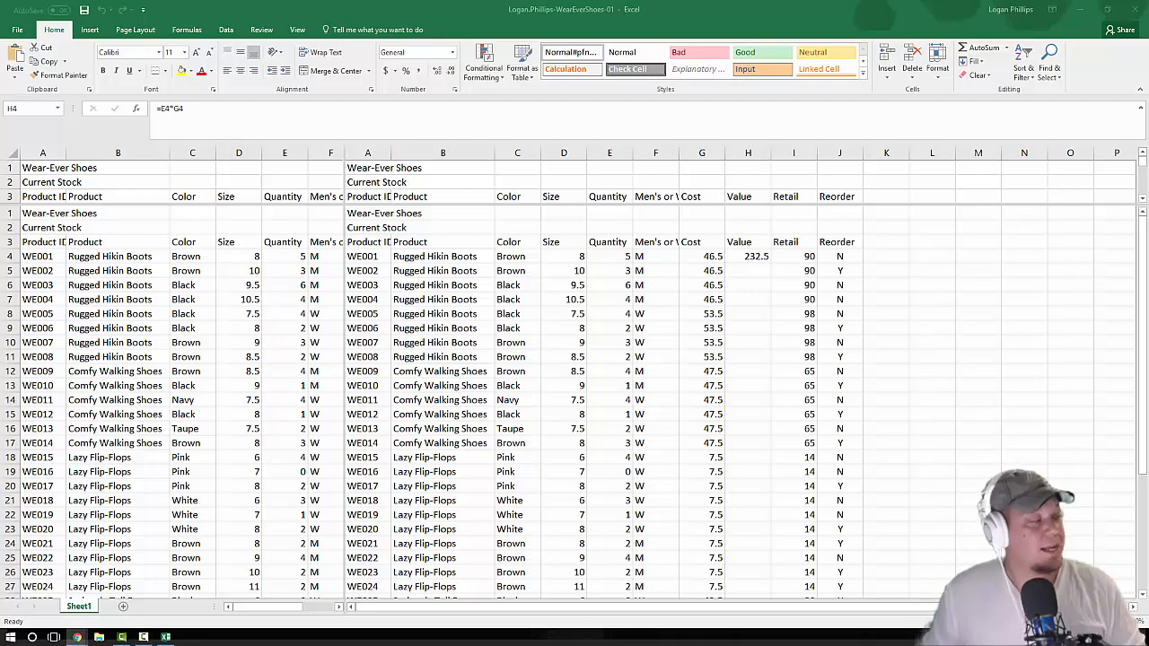
{"action": "left_click", "coordinate": [77, 637]}
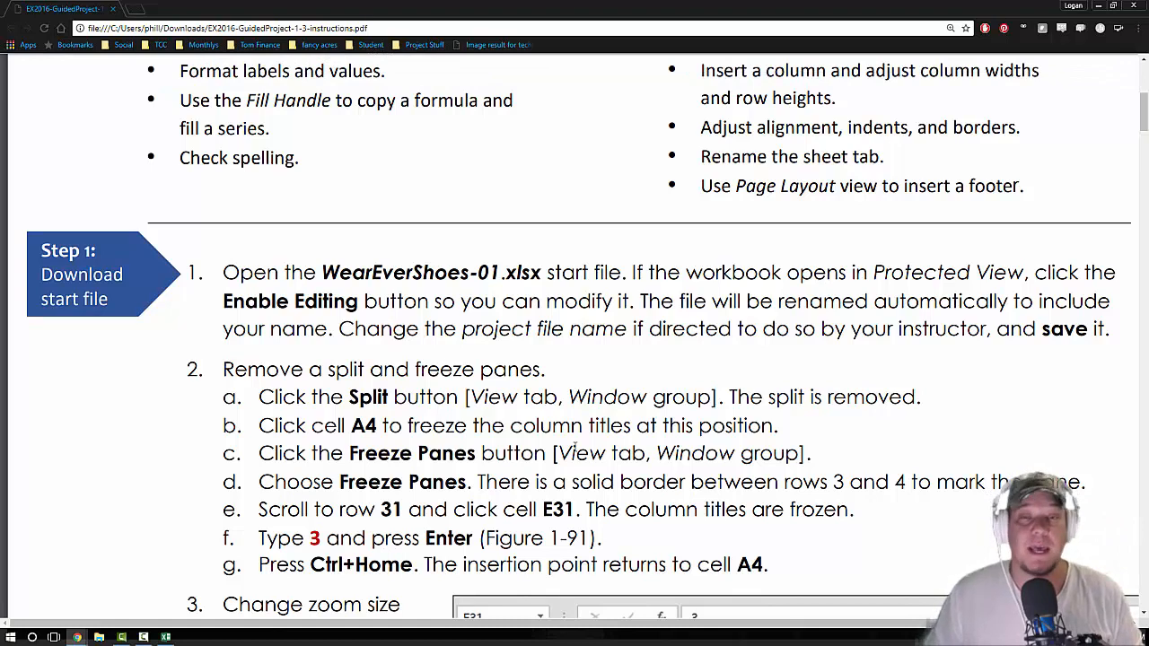
{"action": "left_click_drag", "start_coordinate": [739, 6], "coordinate": [1148, 361]}
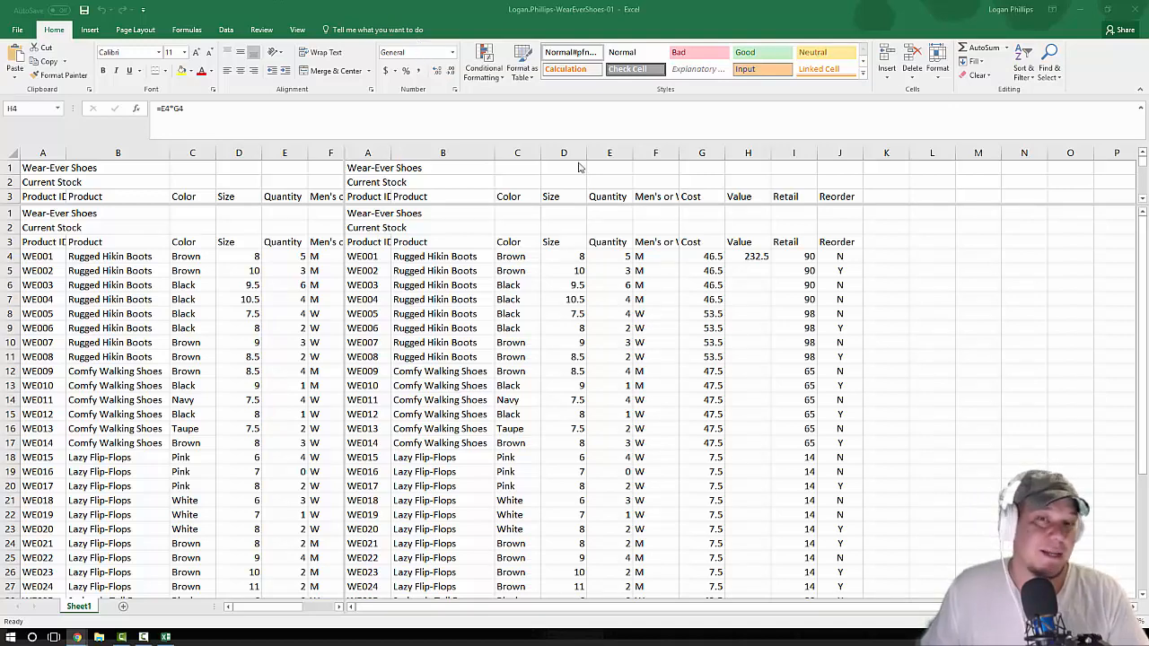
Step: Save a copy of the WearEverShoes-01 workbook to the Desktop folder under its existing file name as an Excel Workbook
{"action": "left_click", "coordinate": [24, 34]}
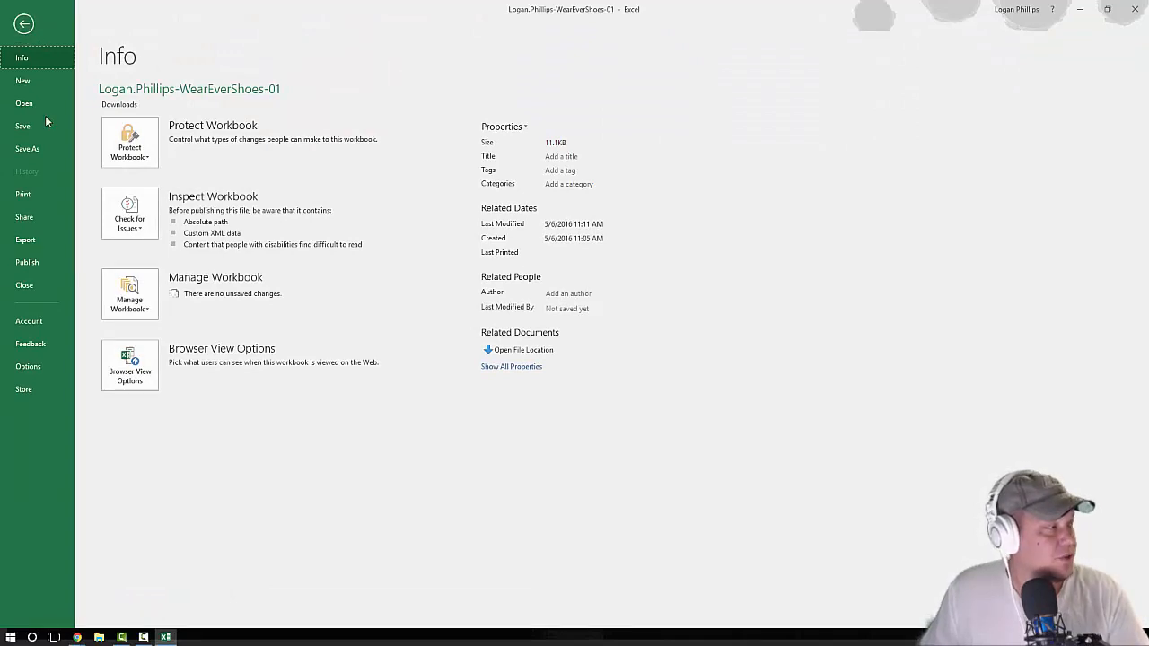
{"action": "left_click", "coordinate": [38, 151]}
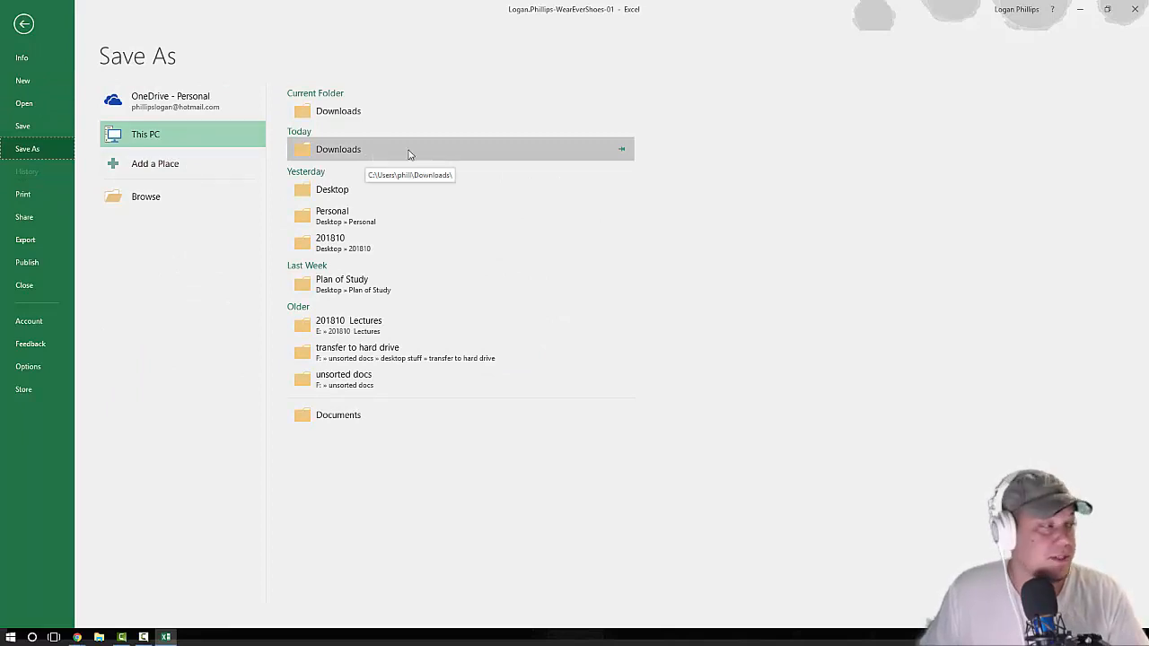
{"action": "left_click", "coordinate": [336, 190]}
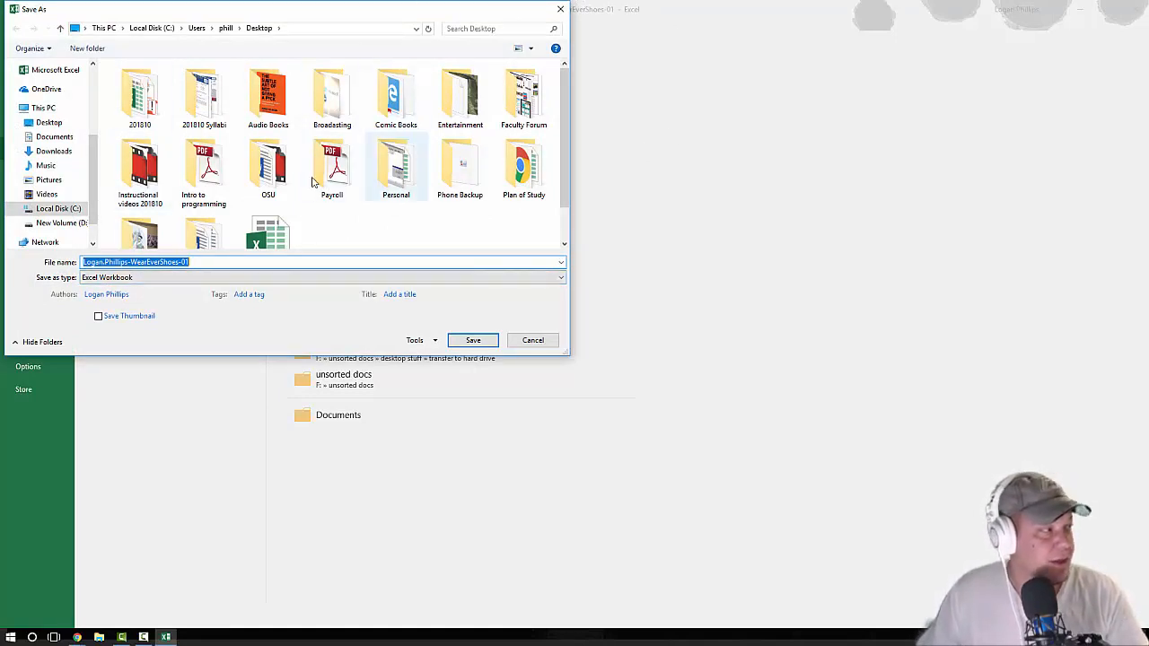
{"action": "left_click", "coordinate": [473, 341]}
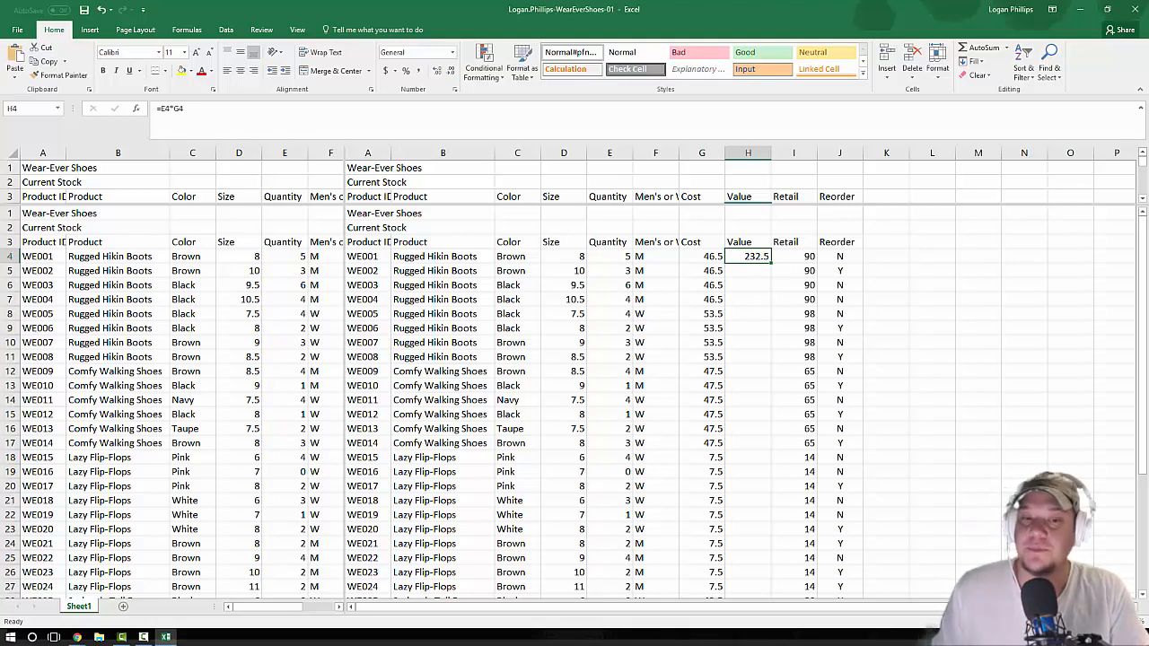
Step: Turn the worksheet's window split off and back on, and look through the resulting panes
{"action": "key", "text": "F10"}
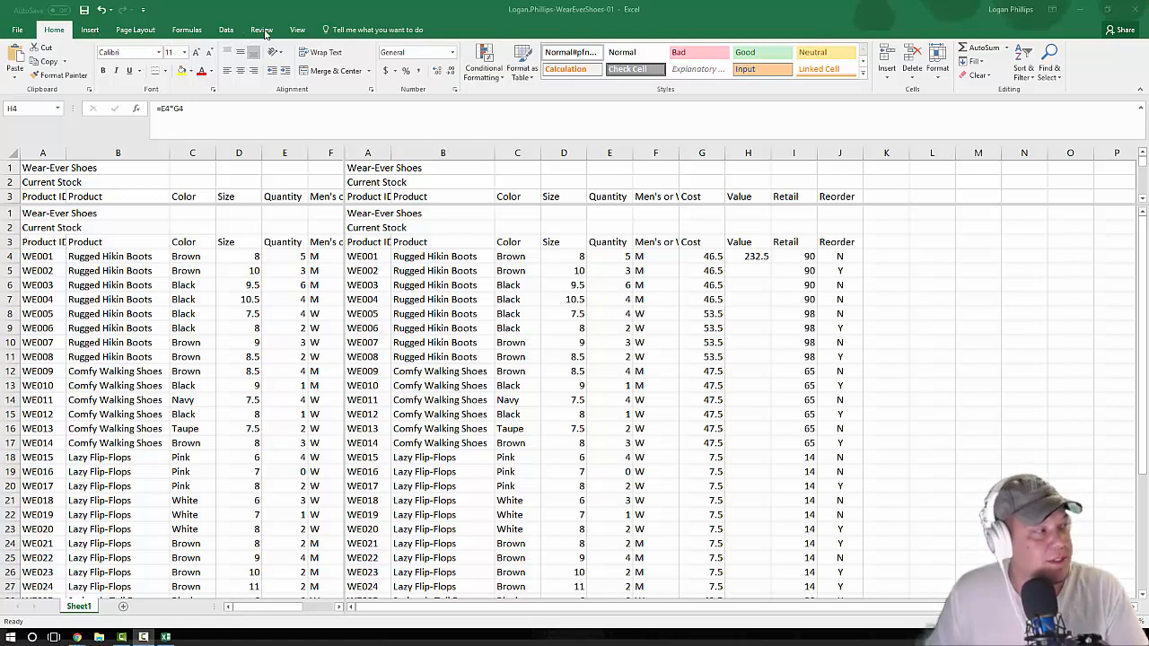
{"action": "left_click", "coordinate": [330, 91]}
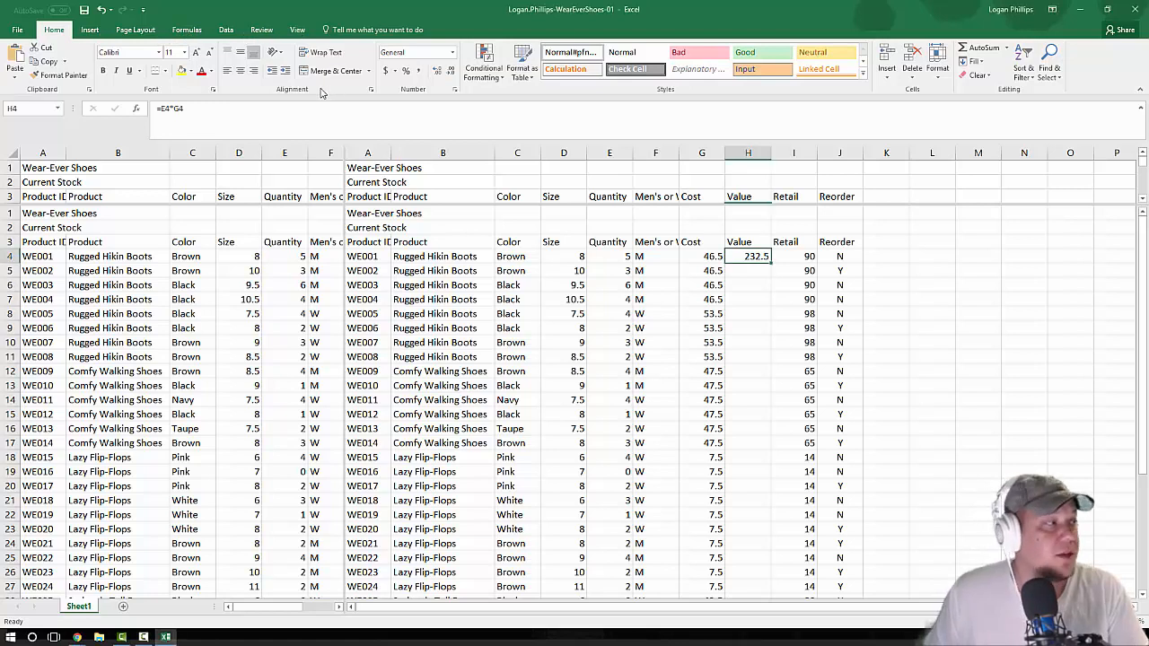
{"action": "left_click", "coordinate": [305, 32]}
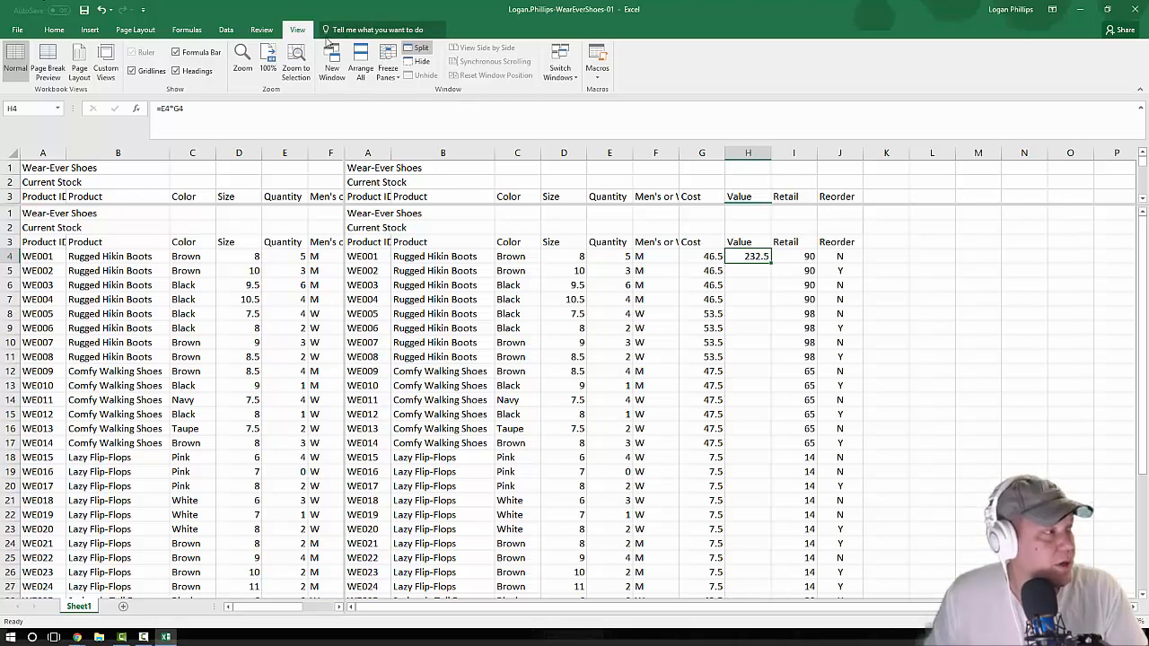
{"action": "left_click", "coordinate": [420, 49]}
{"action": "left_click", "coordinate": [425, 52]}
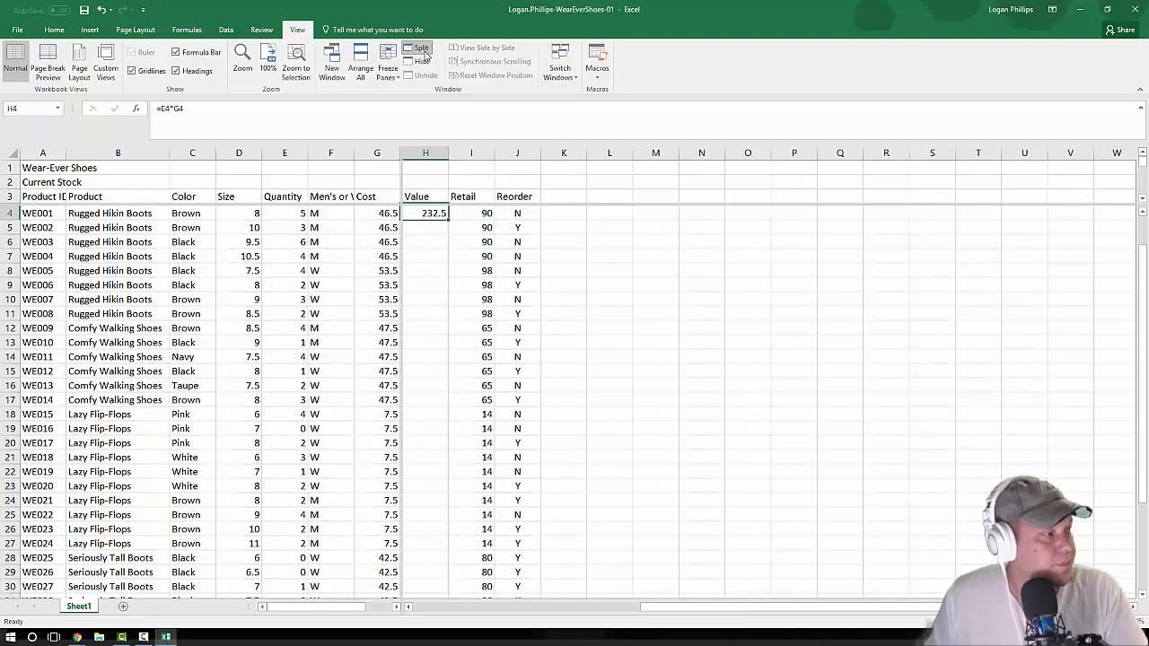
{"action": "left_click", "coordinate": [424, 52]}
{"action": "left_click", "coordinate": [425, 52]}
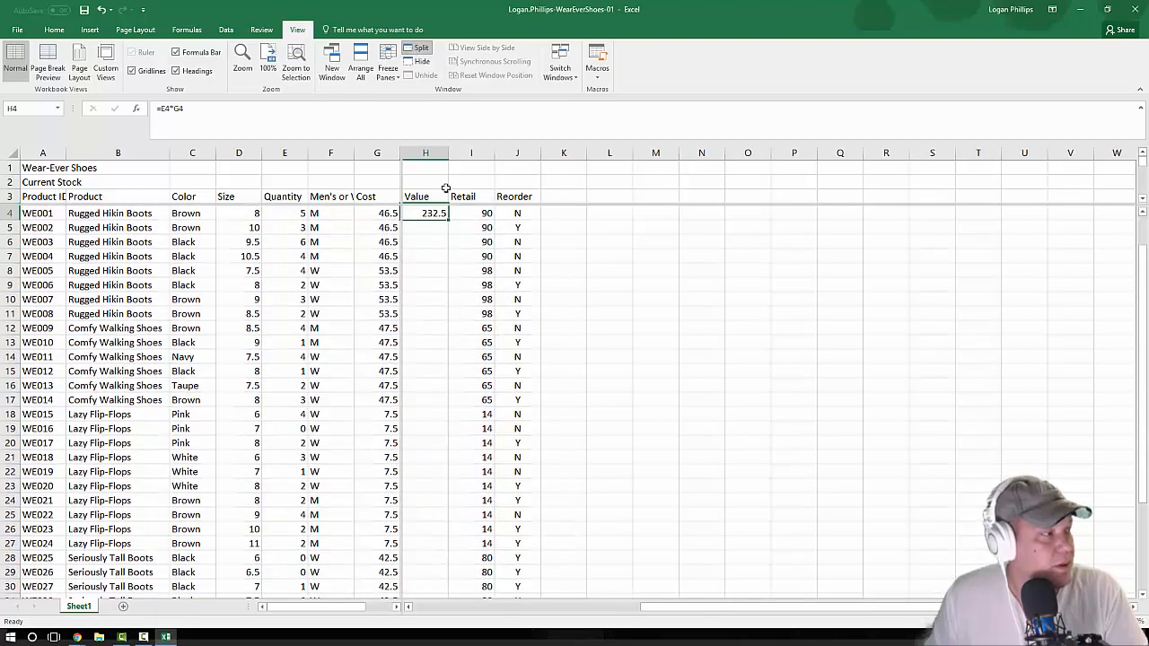
{"action": "scroll", "coordinate": [410, 343], "scroll_direction": "down", "scroll_amount": 6}
{"action": "scroll", "coordinate": [410, 342], "scroll_direction": "up", "scroll_amount": 7}
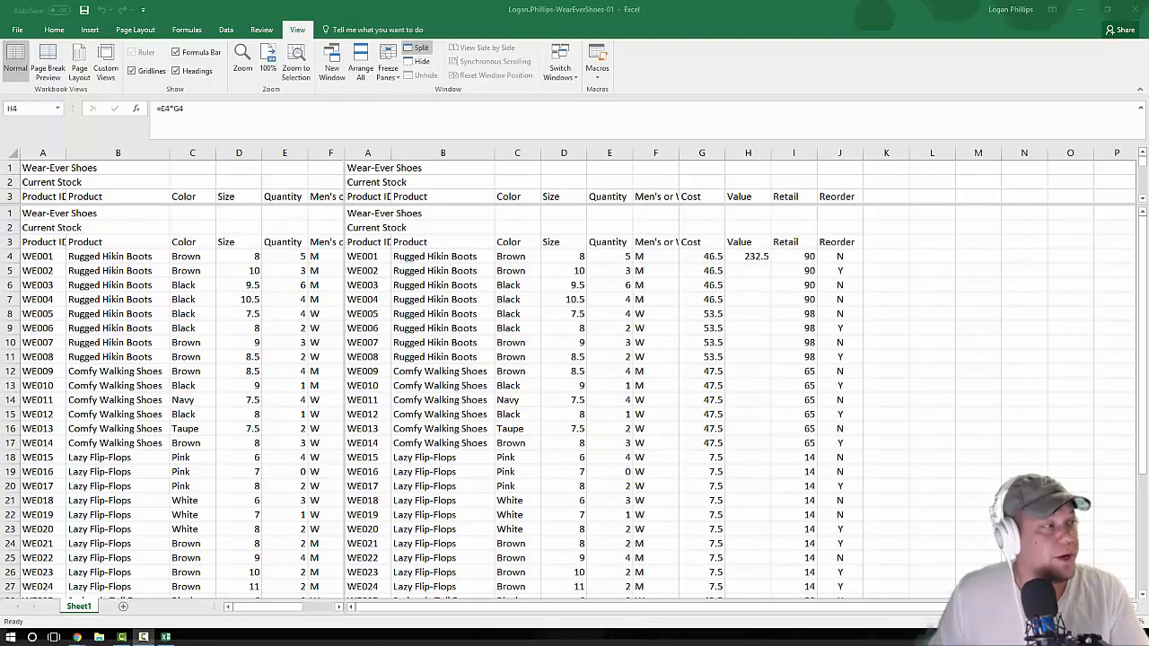
Step: Check how the split panes scroll in Sheet1, and remove the window split
{"action": "left_click", "coordinate": [192, 351]}
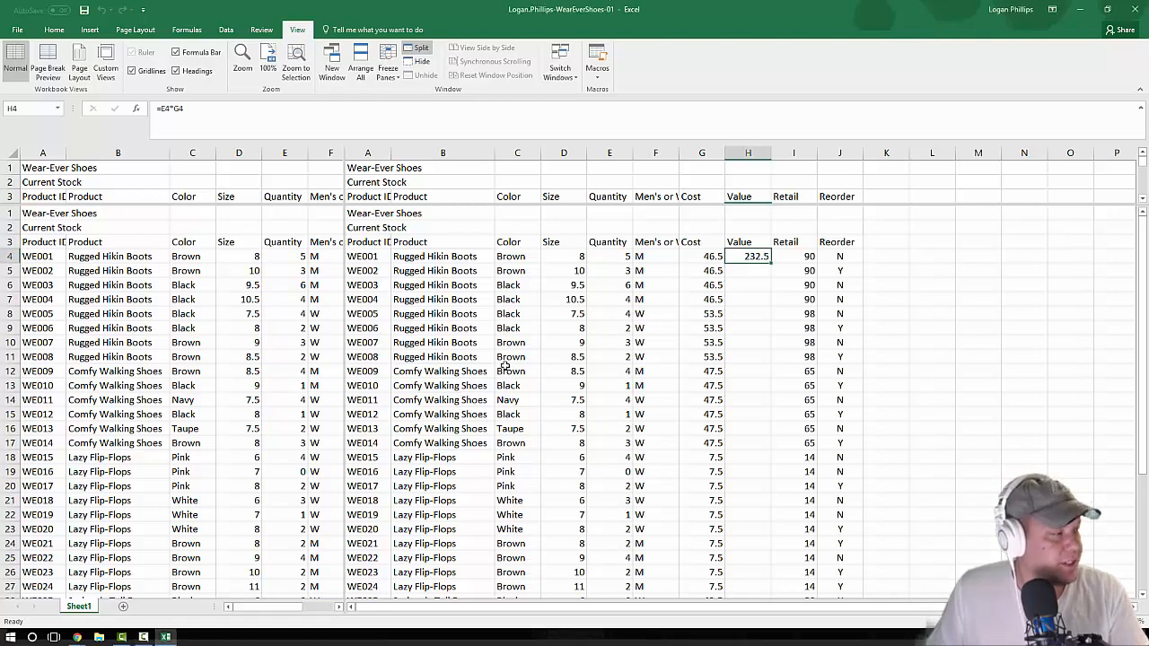
{"action": "left_click", "coordinate": [453, 386]}
{"action": "scroll", "coordinate": [453, 387], "scroll_direction": "down", "scroll_amount": 1}
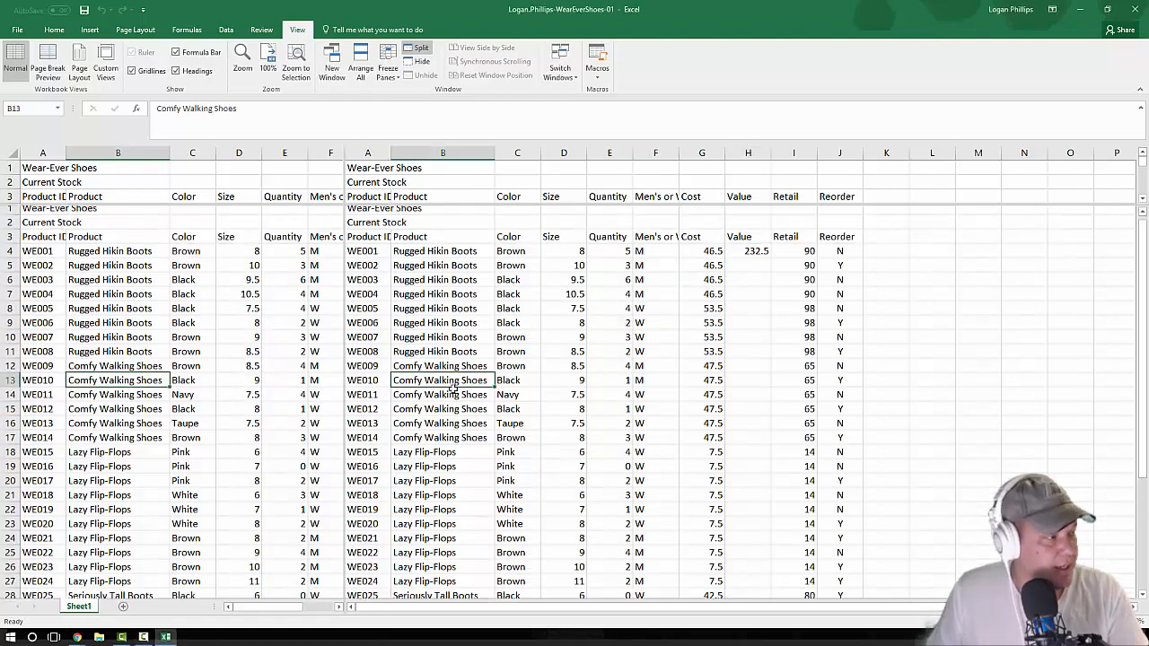
{"action": "scroll", "coordinate": [453, 388], "scroll_direction": "down", "scroll_amount": 6}
{"action": "scroll", "coordinate": [453, 388], "scroll_direction": "up", "scroll_amount": 6}
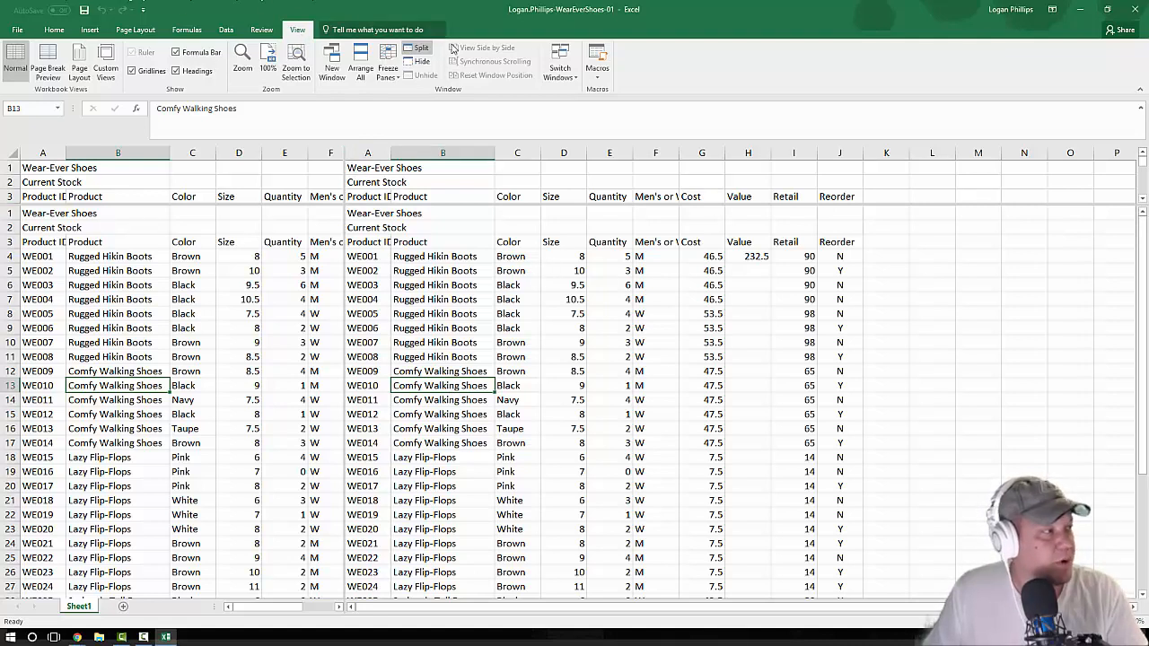
{"action": "left_click", "coordinate": [420, 49]}
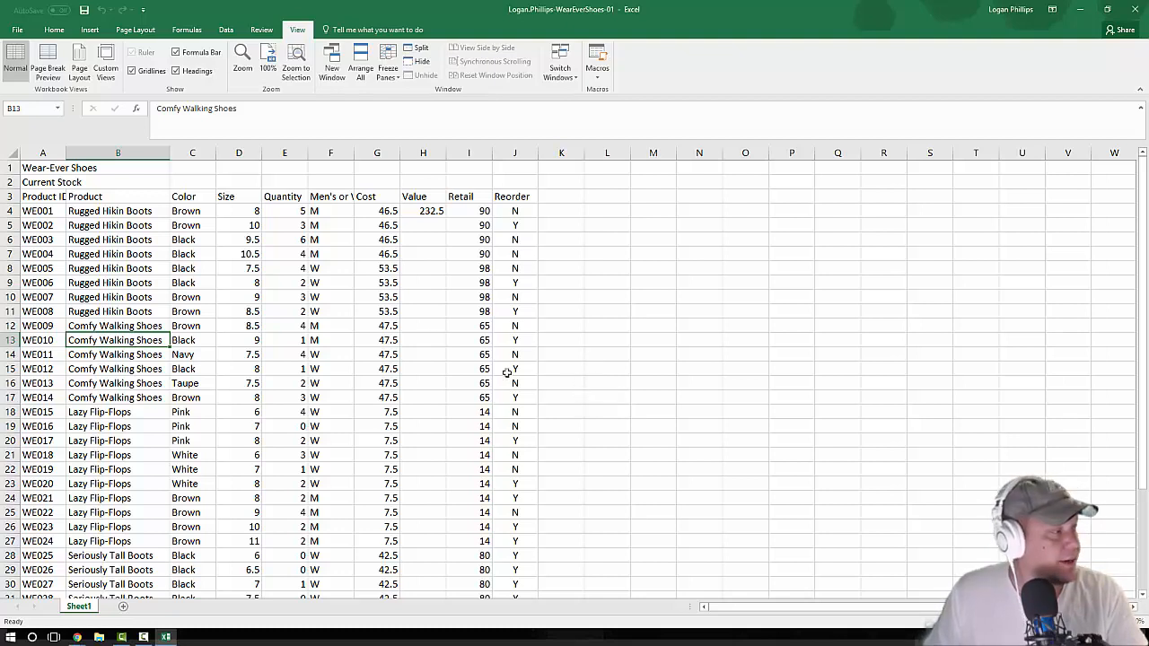
Step: Select cell A4 and freeze the panes there so the title and column heading rows stay in view
{"action": "left_click", "coordinate": [38, 108]}
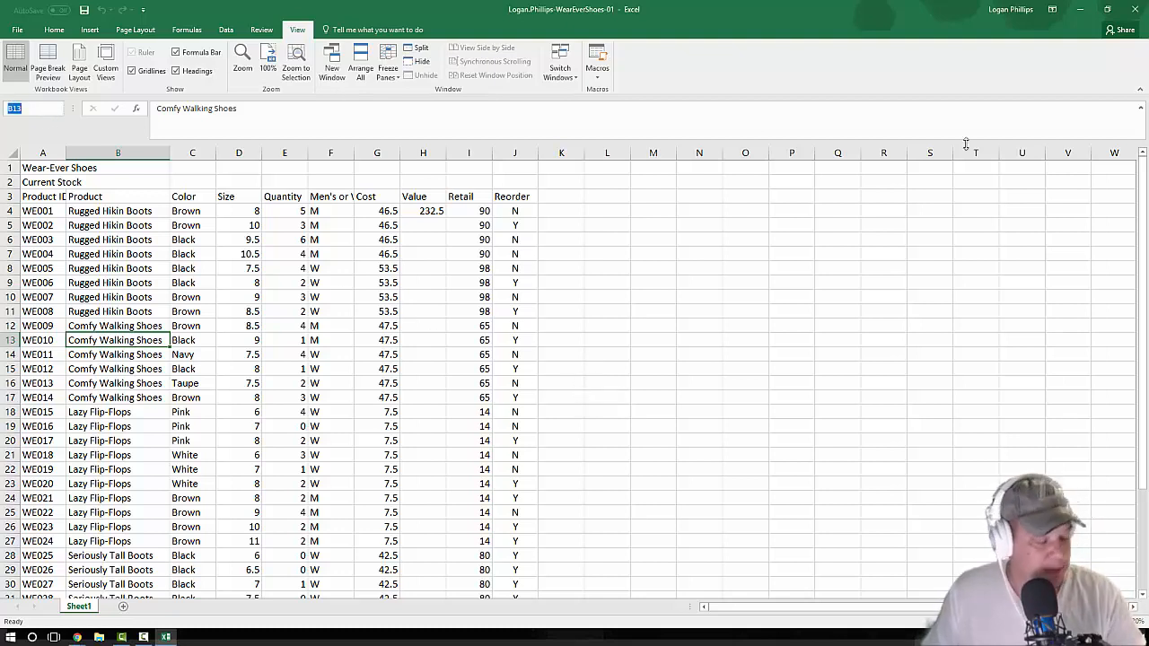
{"action": "type", "text": "A4"}
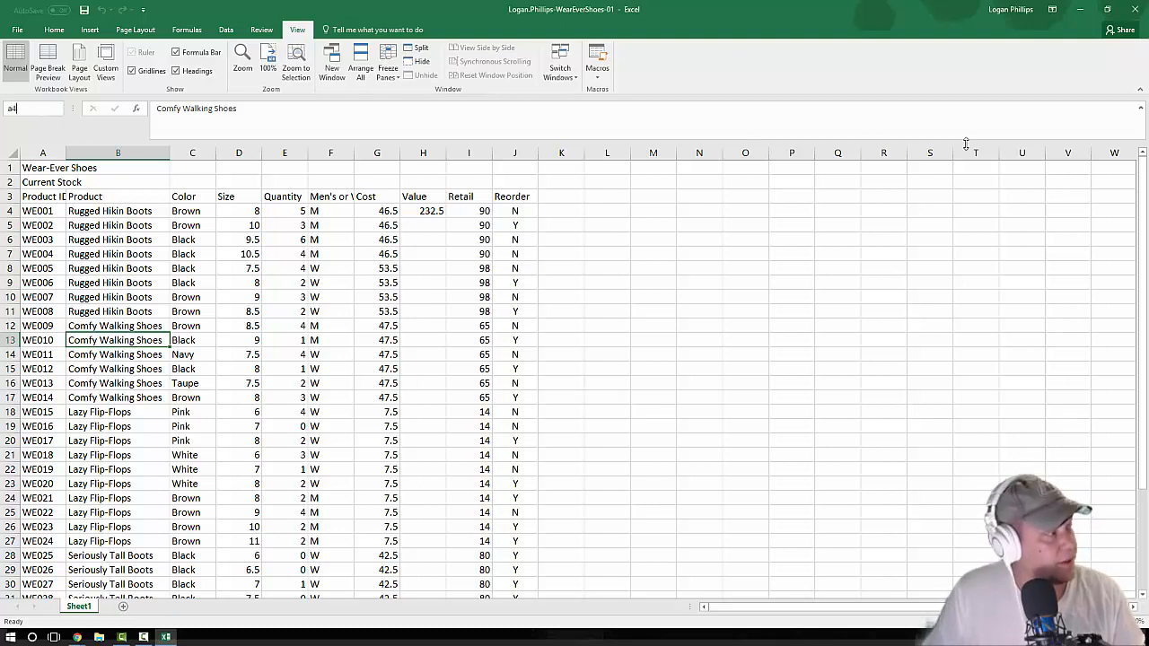
{"action": "key", "text": "Return"}
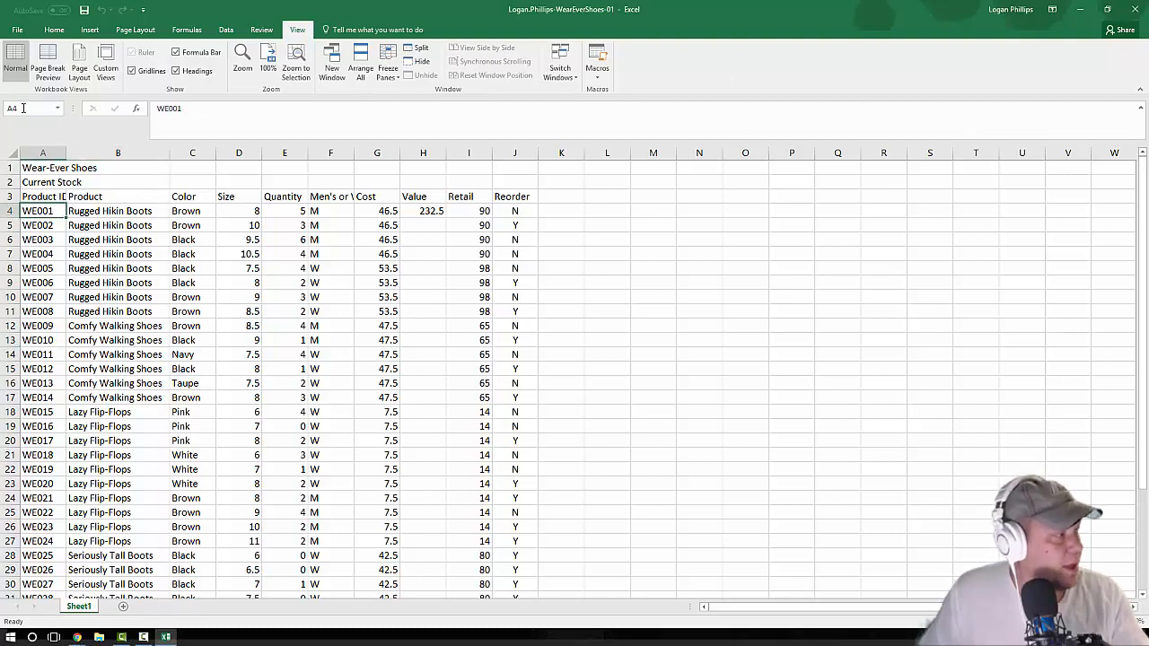
{"action": "left_click", "coordinate": [23, 108]}
{"action": "left_click", "coordinate": [52, 214]}
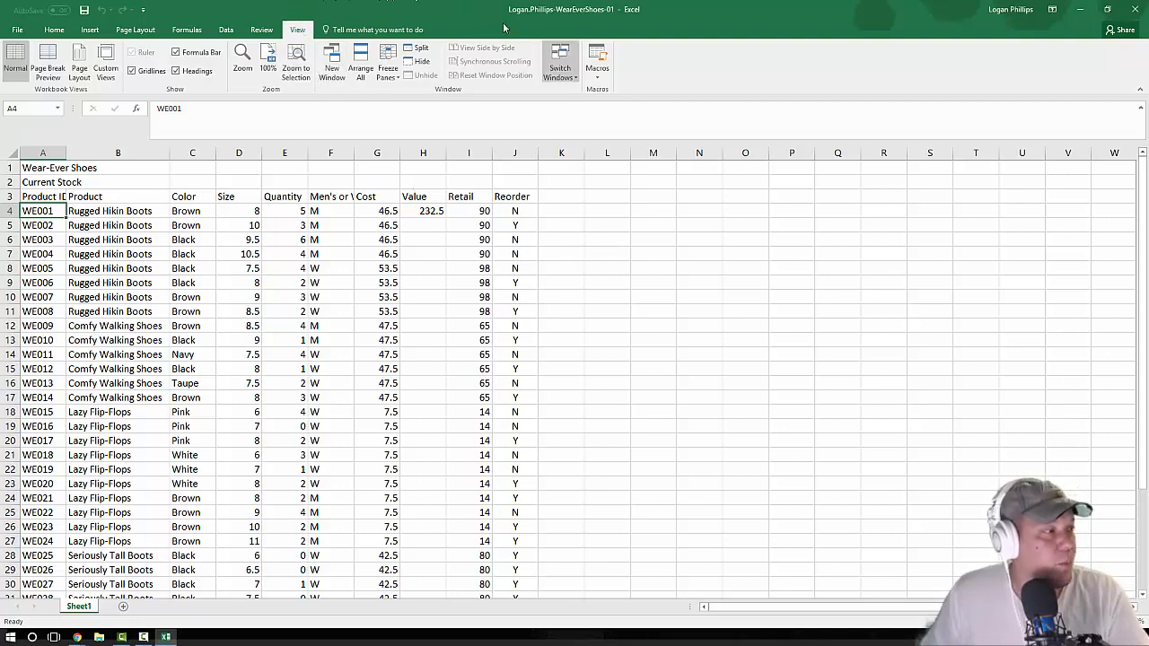
{"action": "left_click", "coordinate": [386, 68]}
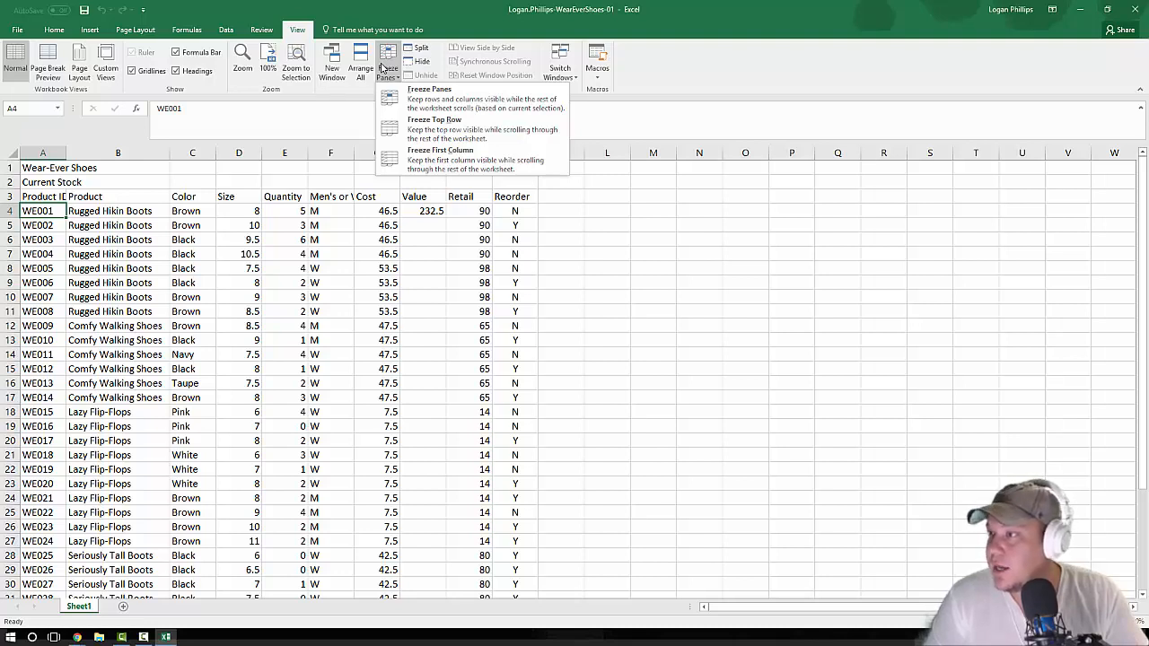
{"action": "left_click", "coordinate": [430, 97]}
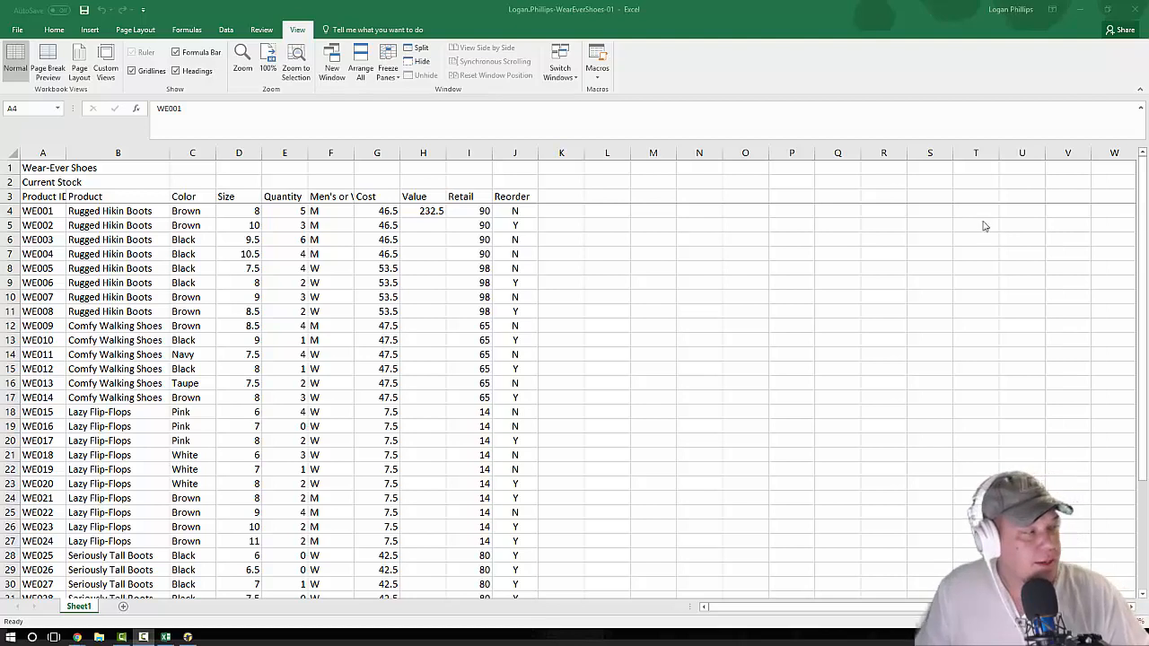
Step: Scroll through the stock list to check that the title and column heading rows stay frozen above the data
{"action": "left_click", "coordinate": [35, 215]}
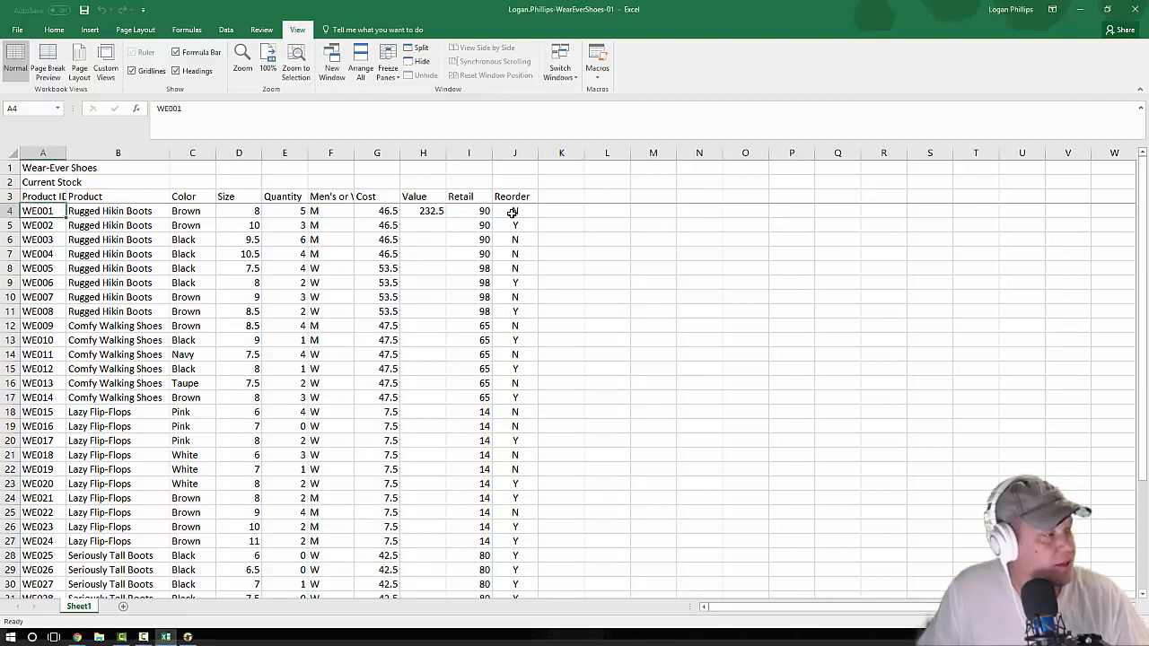
{"action": "scroll", "coordinate": [184, 343], "scroll_direction": "down", "scroll_amount": 5}
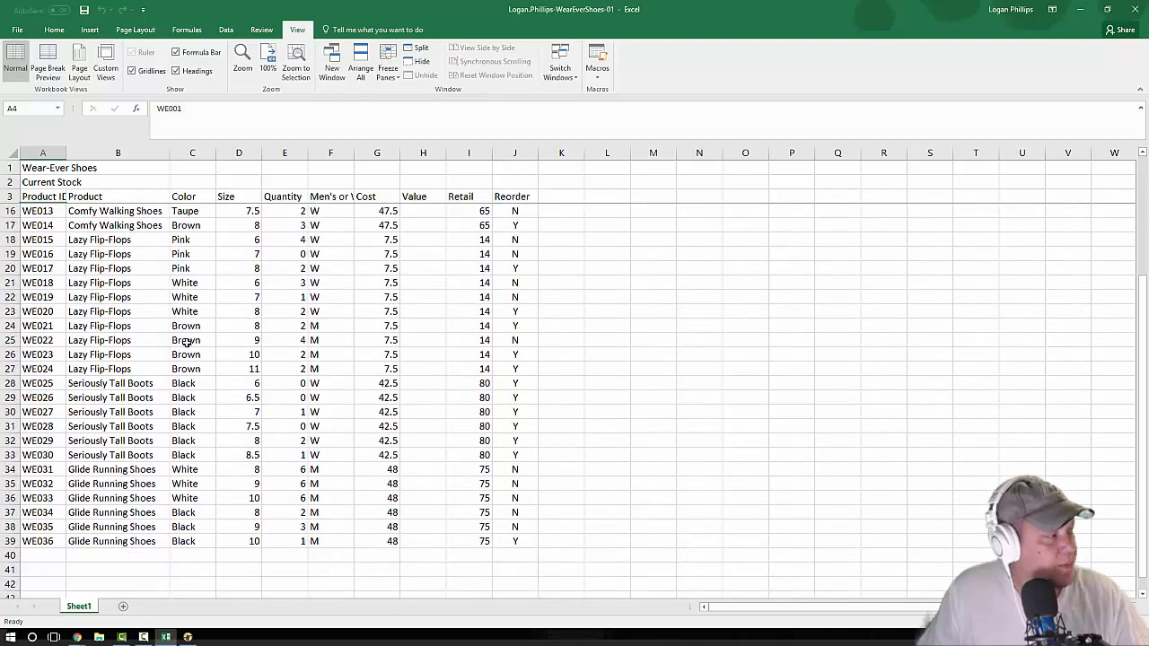
{"action": "scroll", "coordinate": [422, 305], "scroll_direction": "down", "scroll_amount": 7}
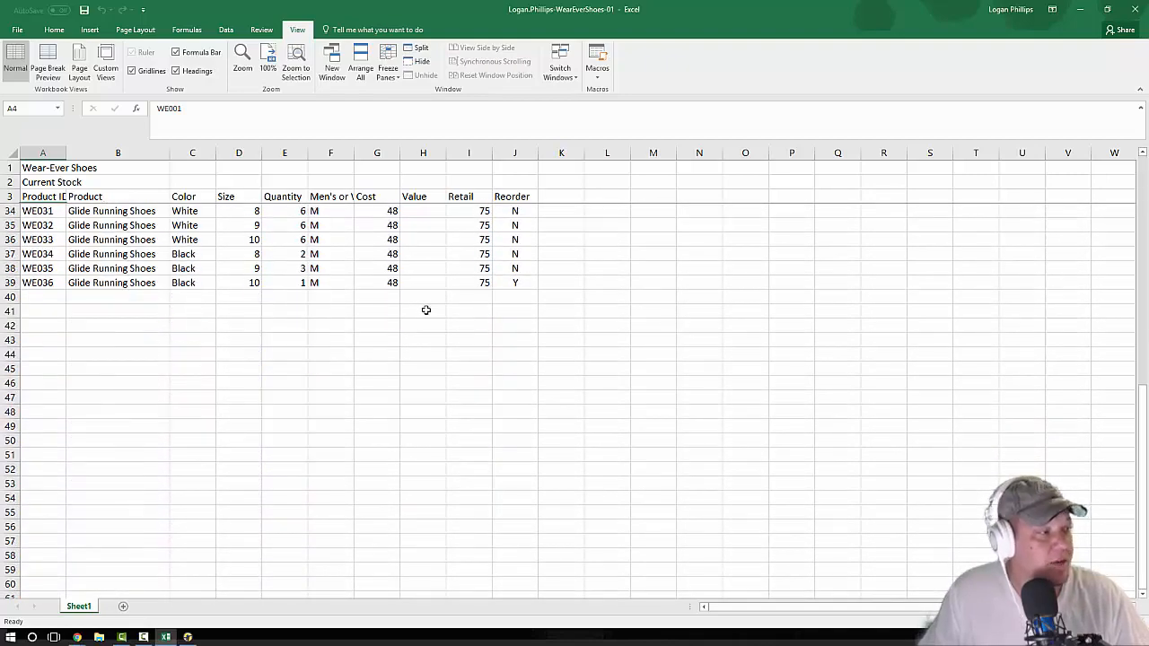
{"action": "scroll", "coordinate": [409, 320], "scroll_direction": "up", "scroll_amount": 12}
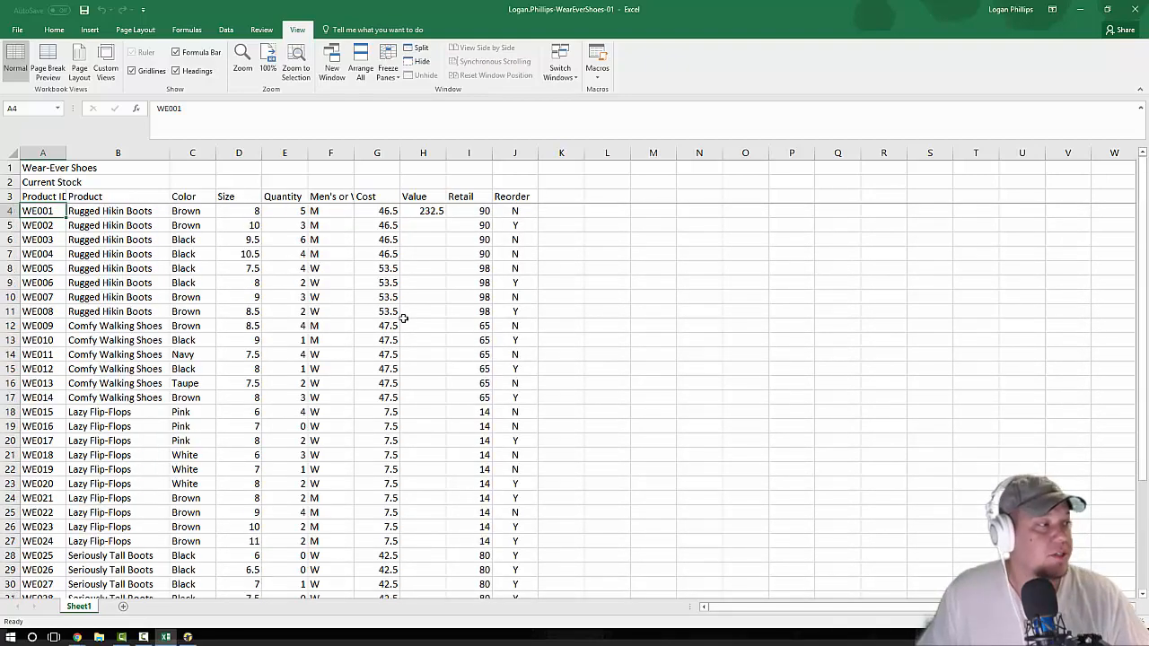
{"action": "scroll", "coordinate": [403, 313], "scroll_direction": "down", "scroll_amount": 11}
{"action": "scroll", "coordinate": [403, 313], "scroll_direction": "up", "scroll_amount": 11}
{"action": "scroll", "coordinate": [399, 305], "scroll_direction": "down", "scroll_amount": 3}
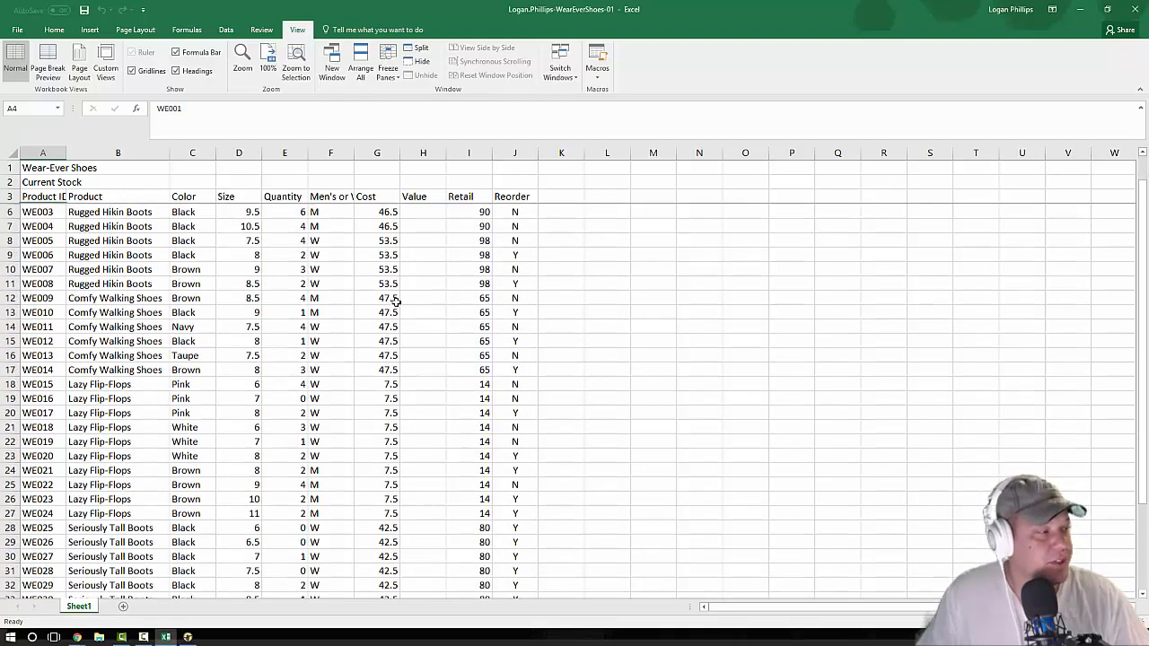
{"action": "scroll", "coordinate": [451, 307], "scroll_direction": "up", "scroll_amount": 3}
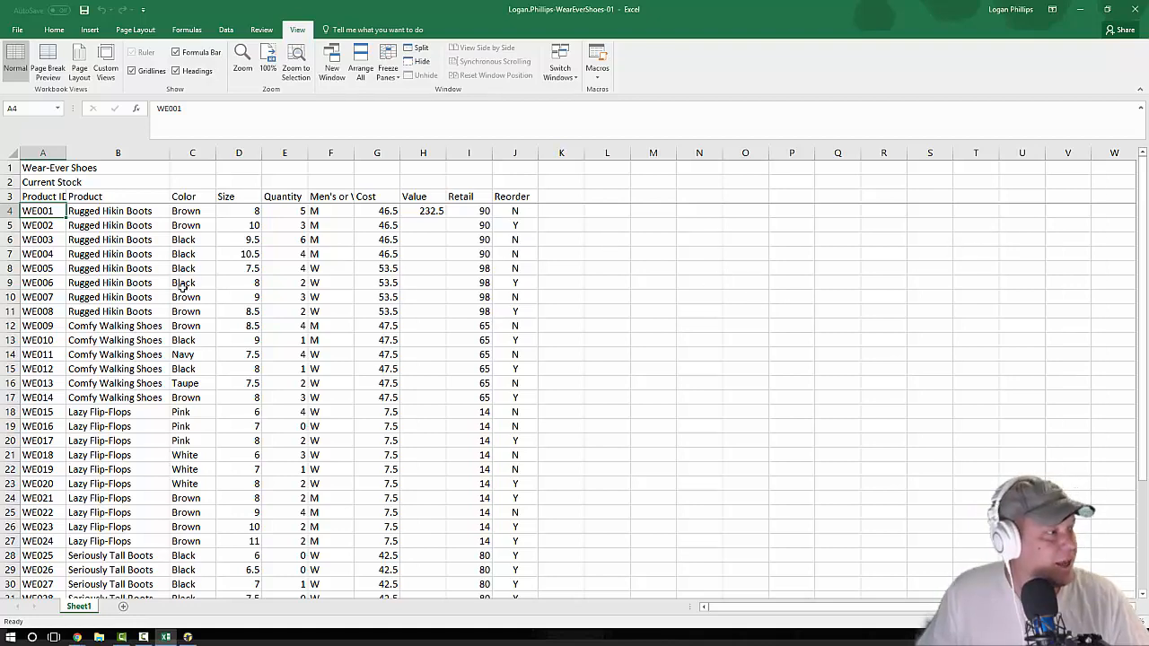
Step: Set the quantity of product WE028 in cell E31 to 3, and return to the first cell below the frozen rows
{"action": "scroll", "coordinate": [182, 288], "scroll_direction": "down", "scroll_amount": 6}
{"action": "scroll", "coordinate": [183, 287], "scroll_direction": "down", "scroll_amount": 1}
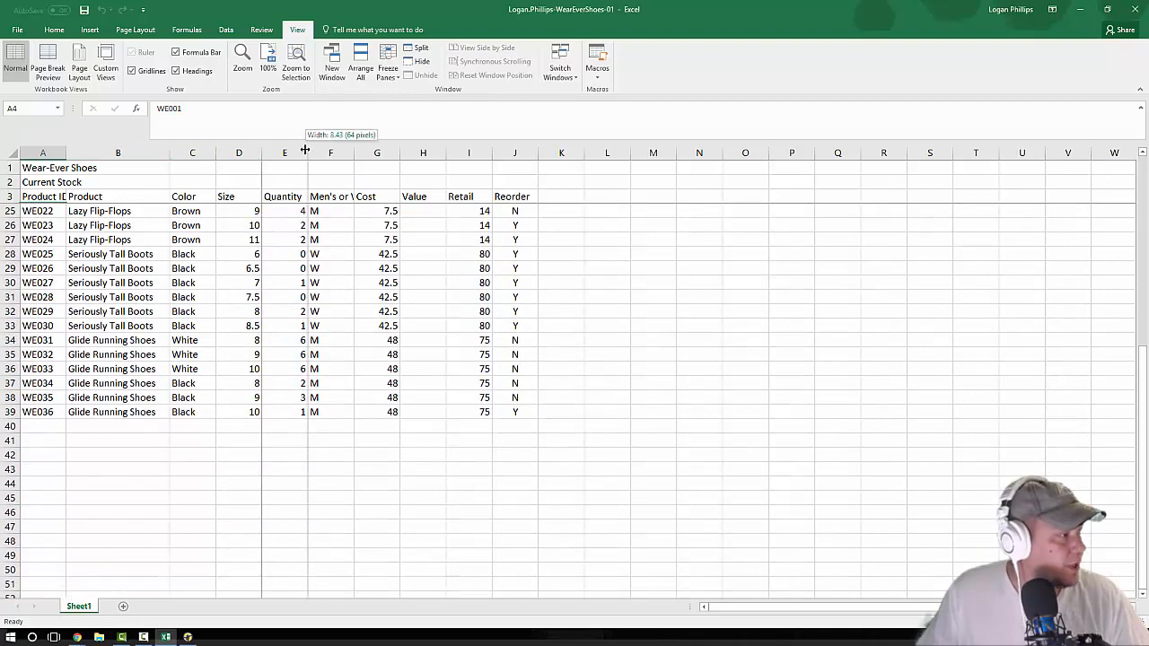
{"action": "left_click", "coordinate": [269, 154]}
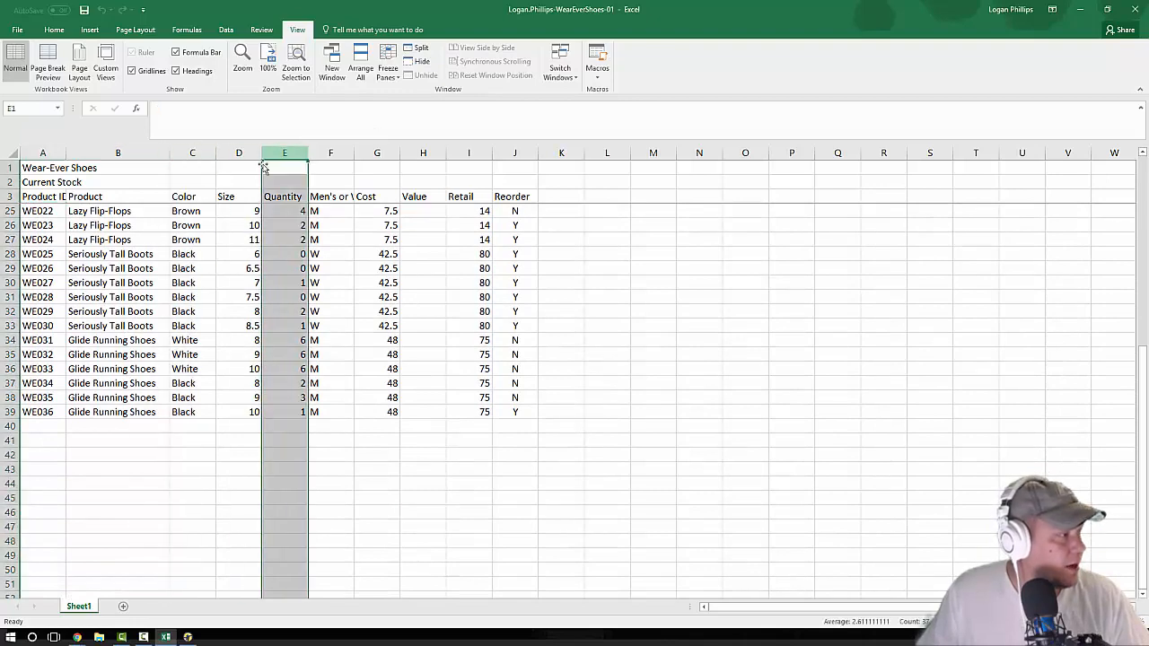
{"action": "left_click", "coordinate": [10, 297]}
{"action": "left_click", "coordinate": [313, 297]}
{"action": "left_click", "coordinate": [290, 297]}
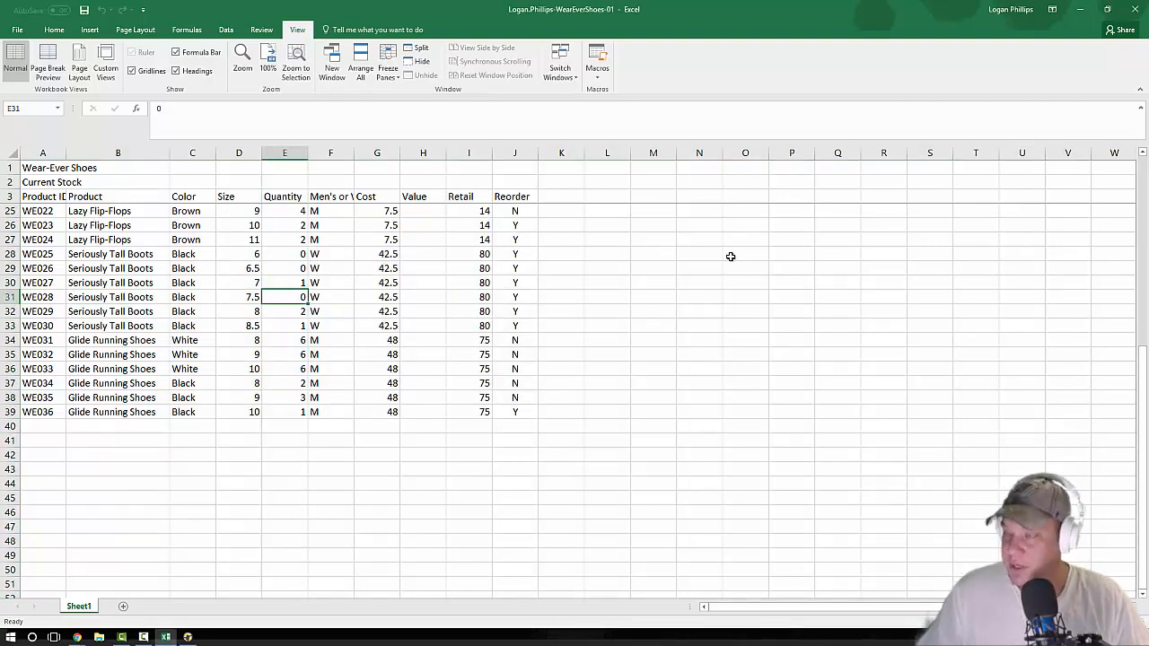
{"action": "type", "text": "3"}
{"action": "key", "text": "Return"}
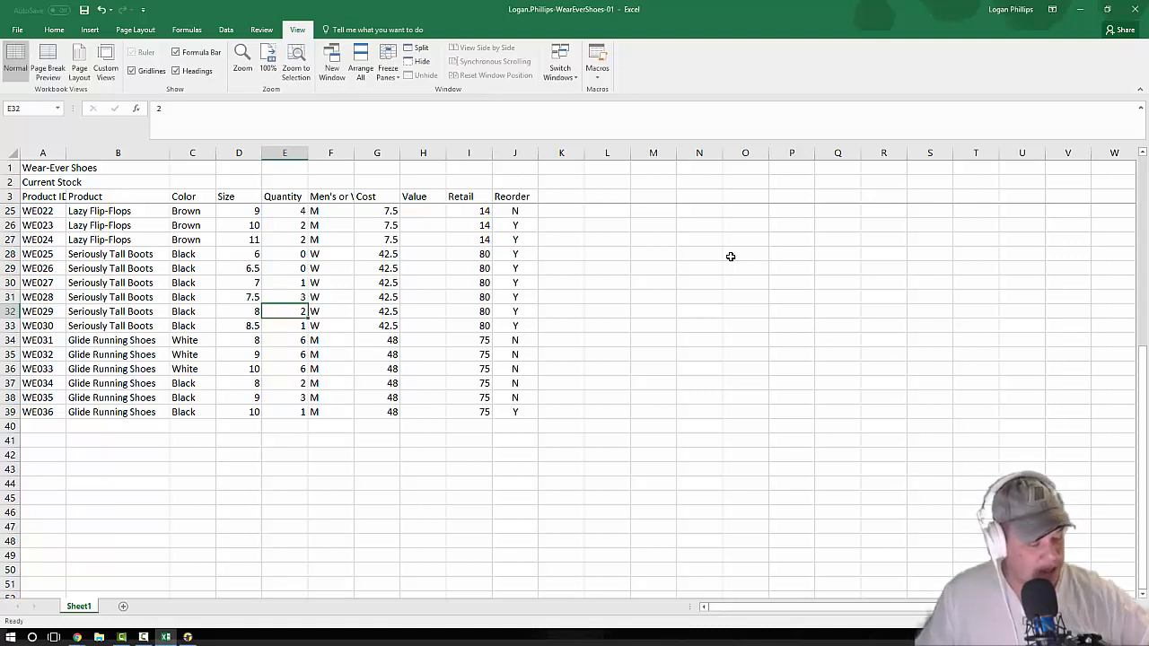
{"action": "key", "text": "ctrl+Home"}
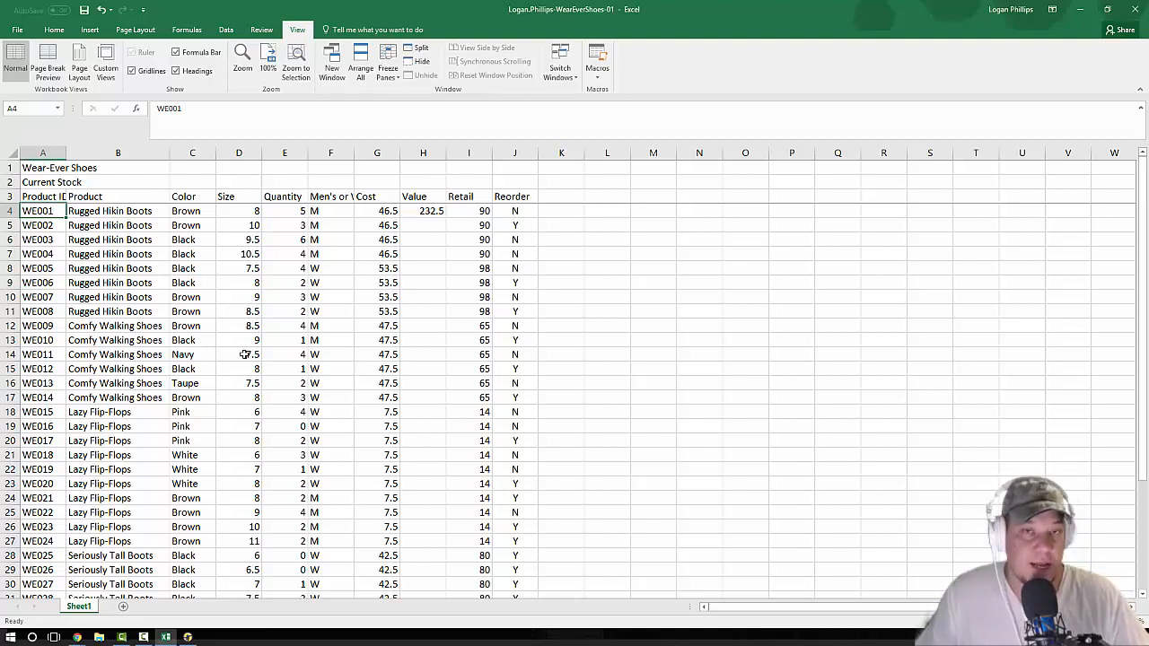
Step: Unfreeze the worksheet's panes and return to cell A1
{"action": "key", "text": "alt+Tab"}
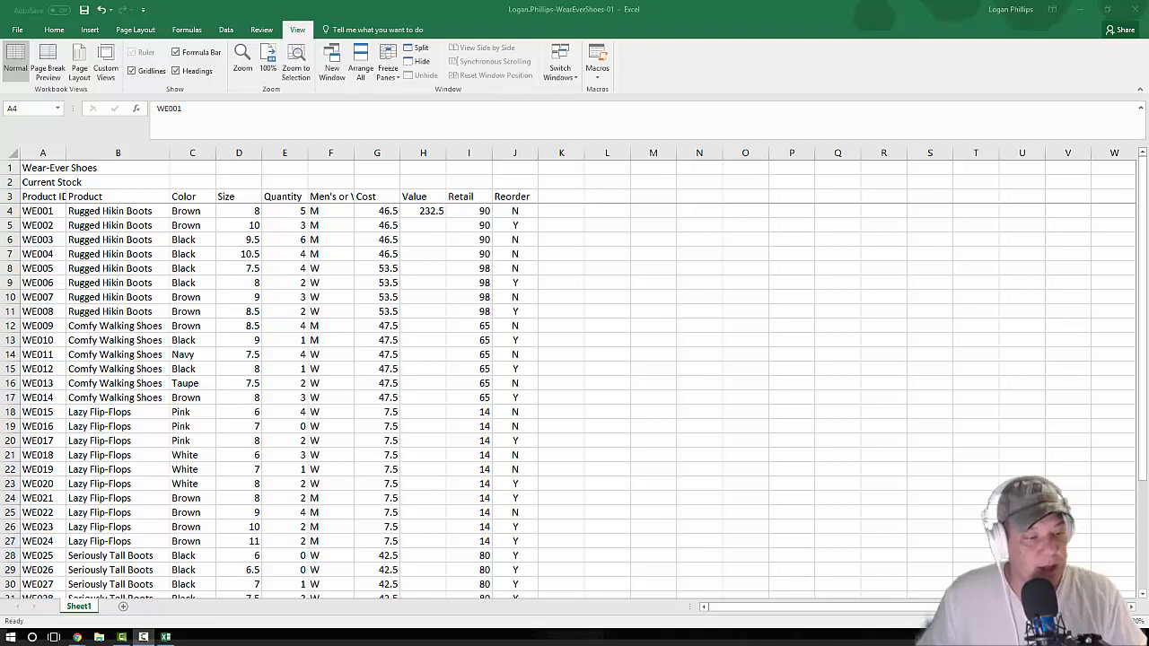
{"action": "key", "text": "alt+Tab"}
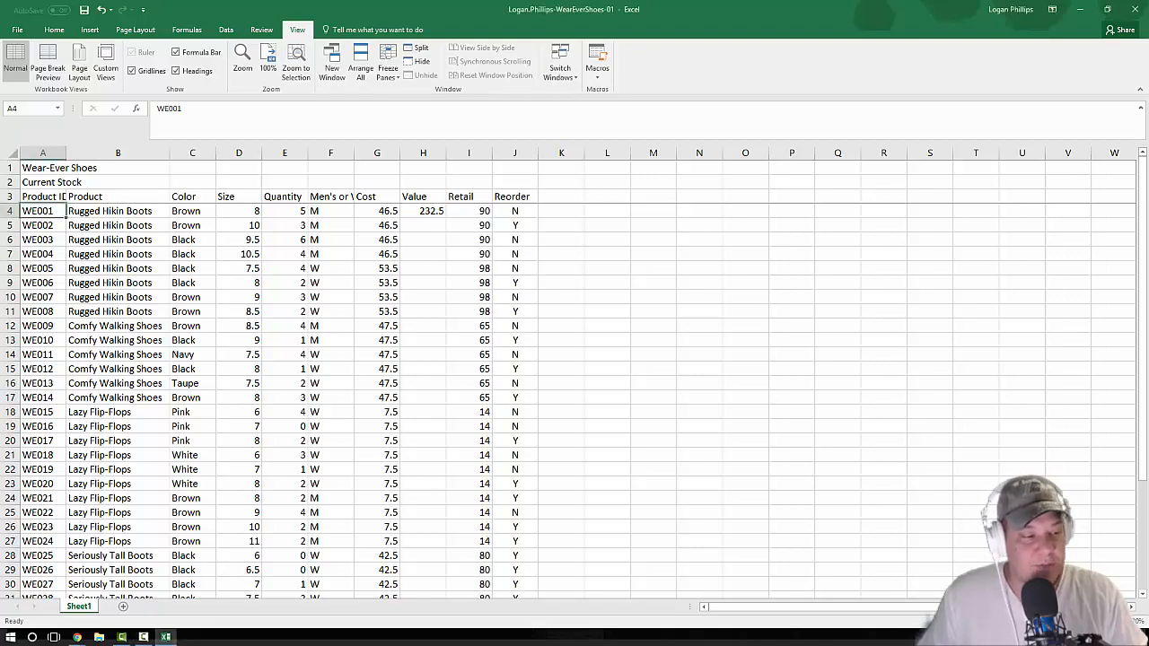
{"action": "scroll", "coordinate": [574, 373], "scroll_direction": "down", "scroll_amount": 2, "text": "ctrl"}
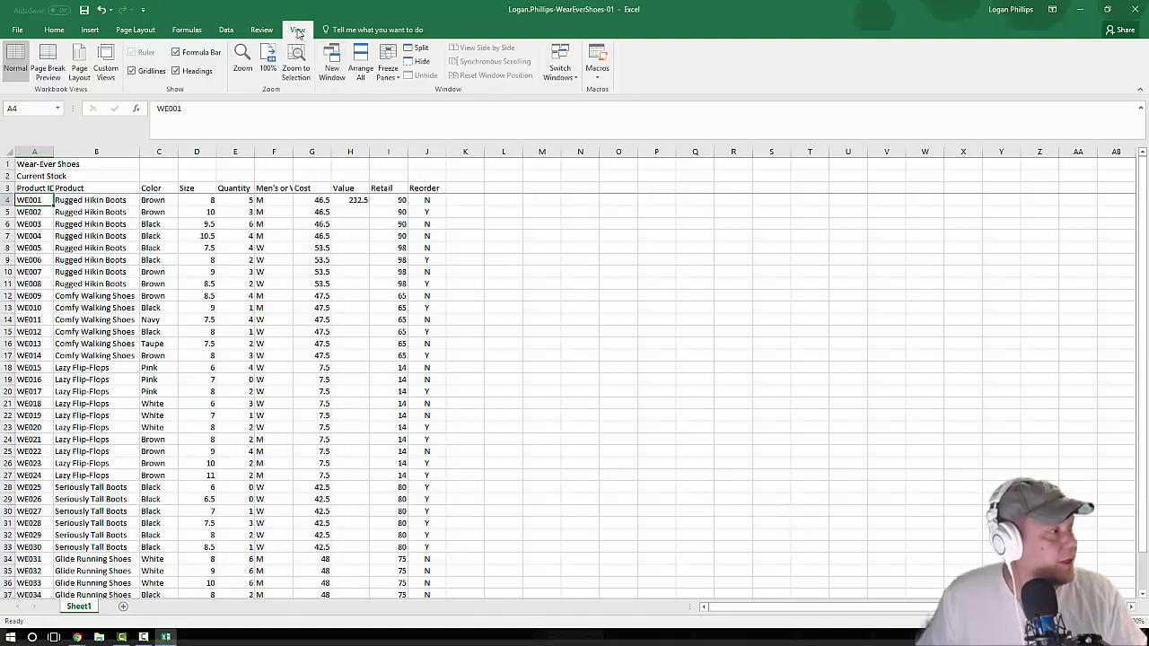
{"action": "left_click", "coordinate": [394, 81]}
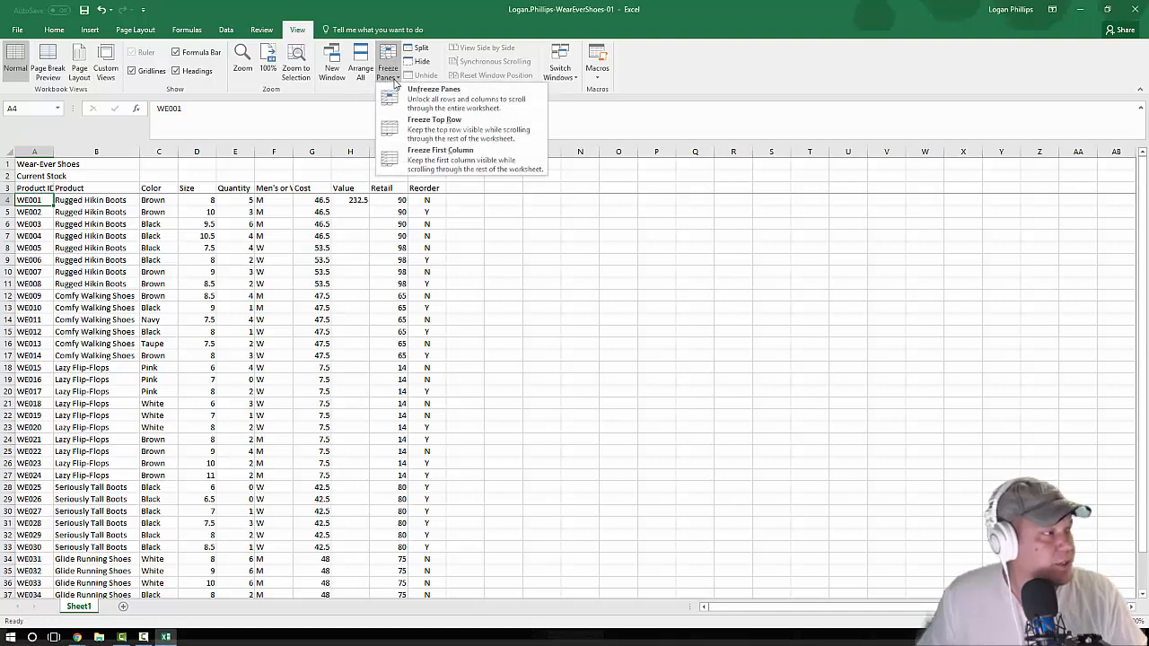
{"action": "left_click", "coordinate": [401, 97]}
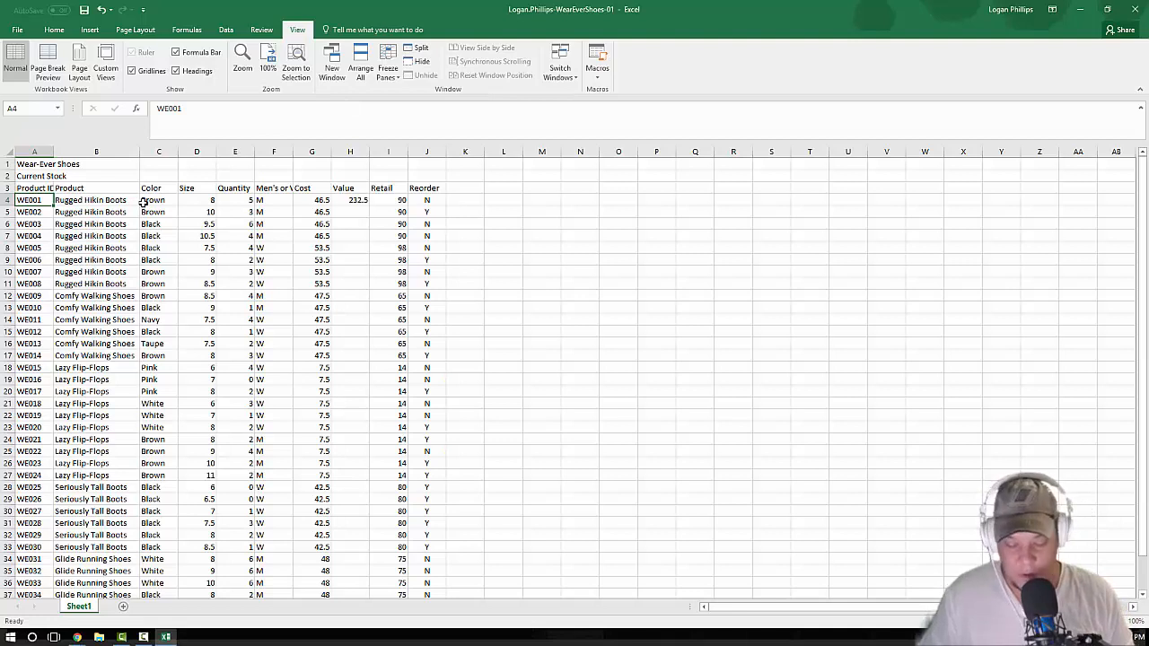
{"action": "key", "text": "ctrl+Home"}
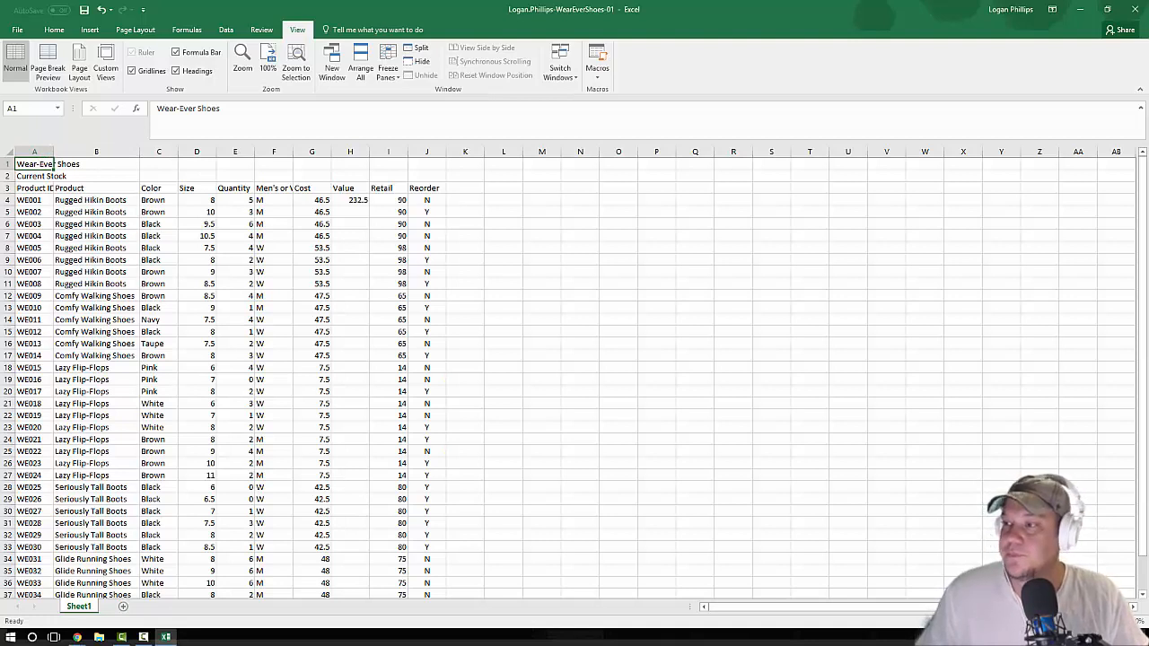
Step: Spell-check the product names in B4:B11, changing every "Hikin" to "Hiking"
{"action": "key", "text": "alt+Tab"}
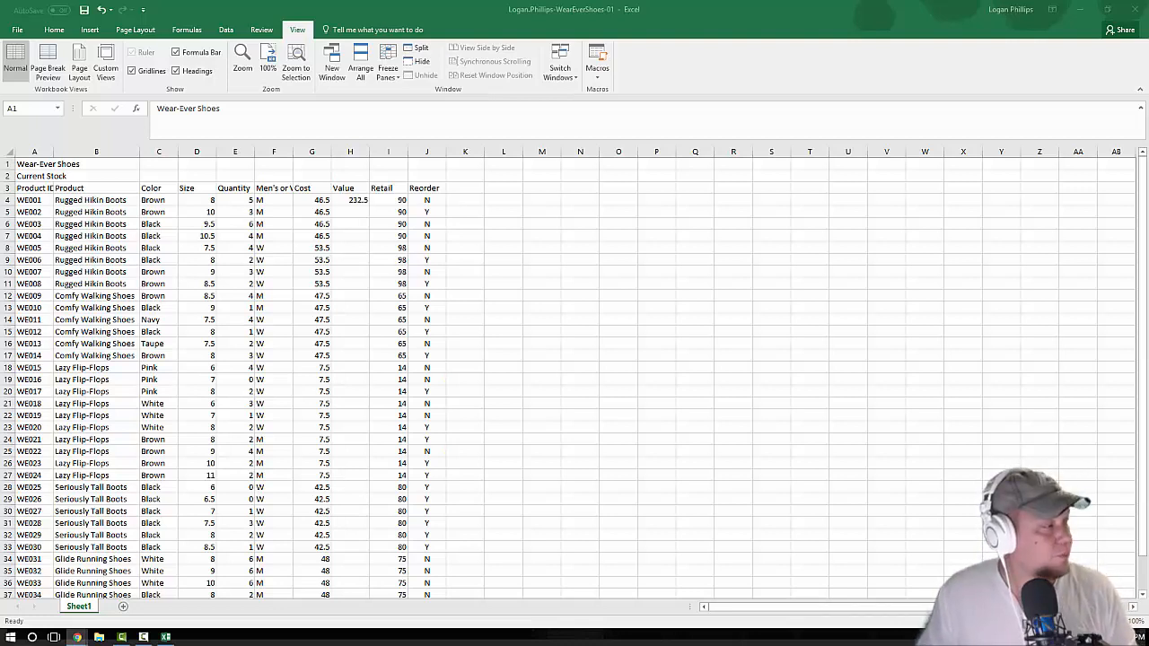
{"action": "left_click", "coordinate": [18, 168]}
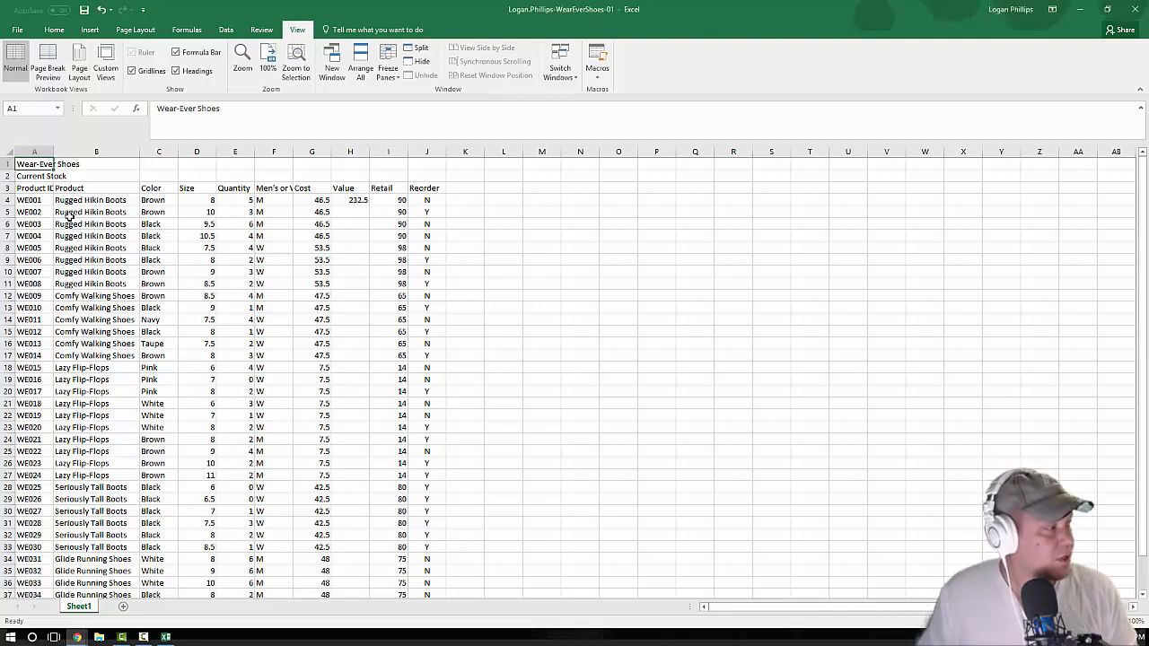
{"action": "left_click", "coordinate": [100, 199]}
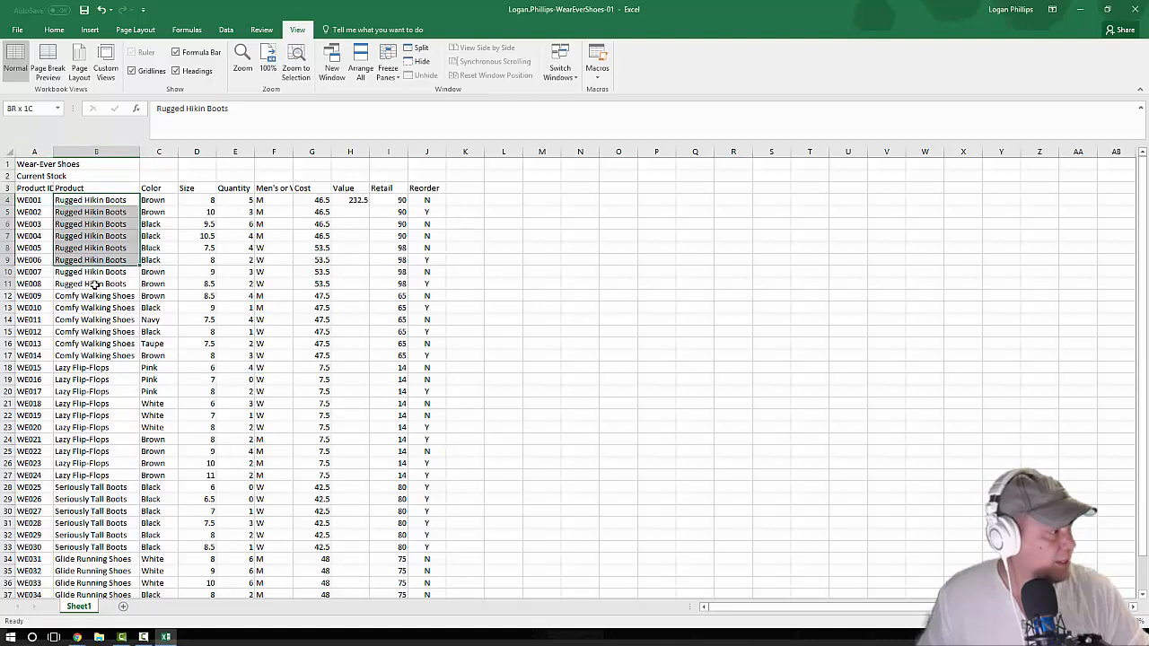
{"action": "left_click_drag", "start_coordinate": [93, 269], "coordinate": [109, 285]}
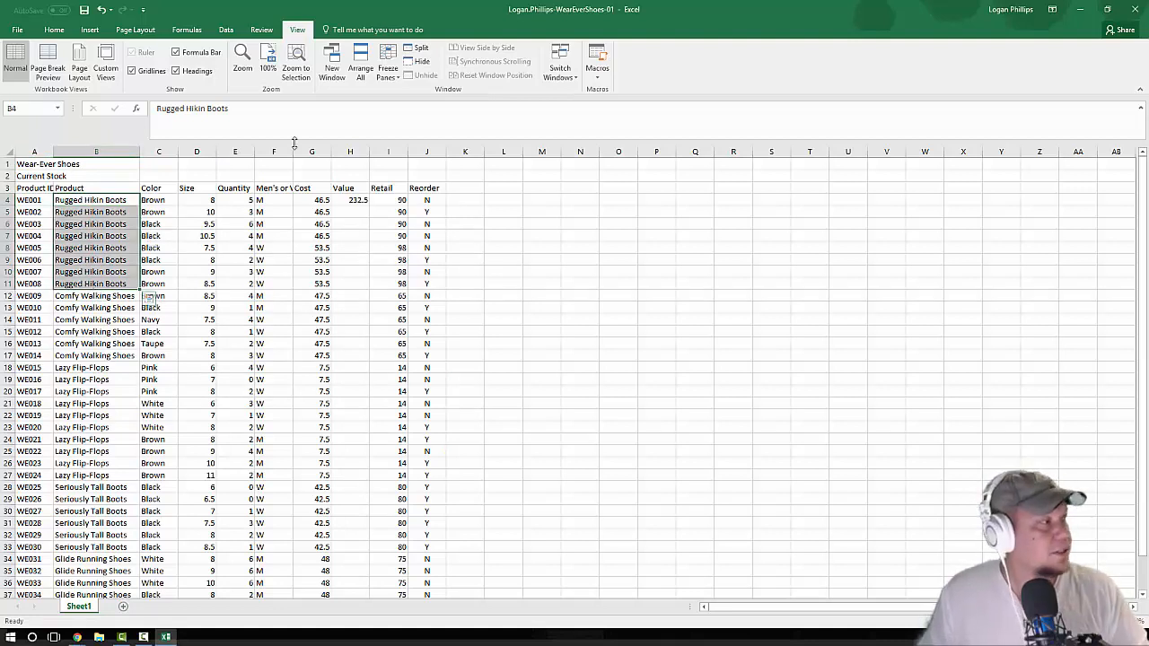
{"action": "left_click", "coordinate": [273, 34]}
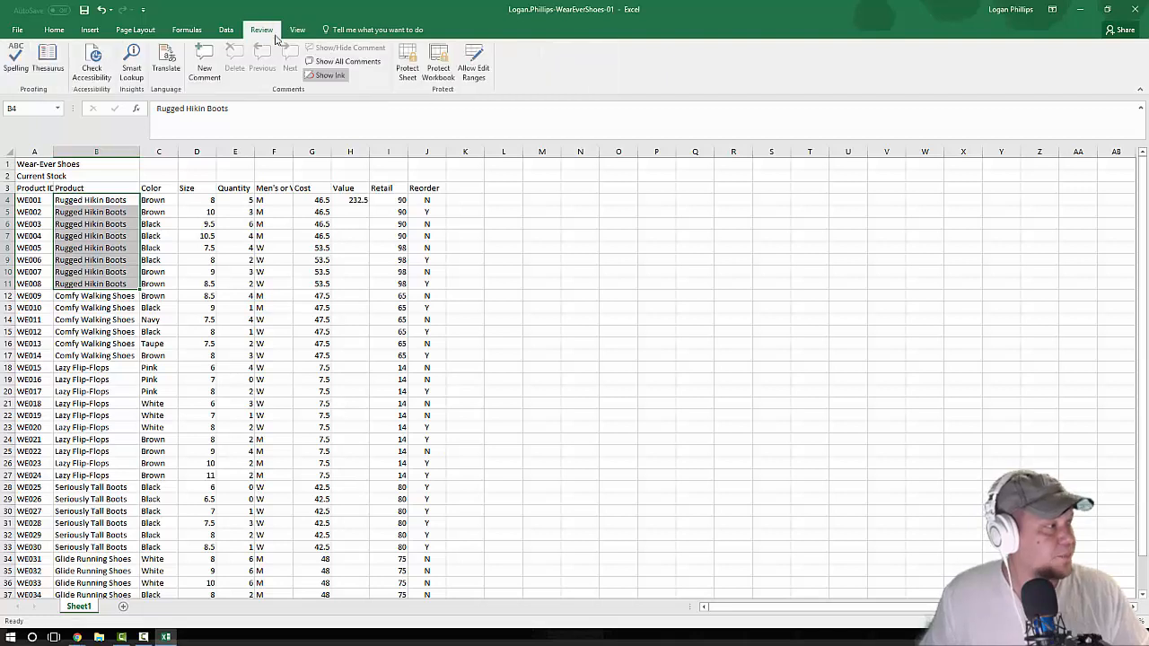
{"action": "left_click", "coordinate": [16, 61]}
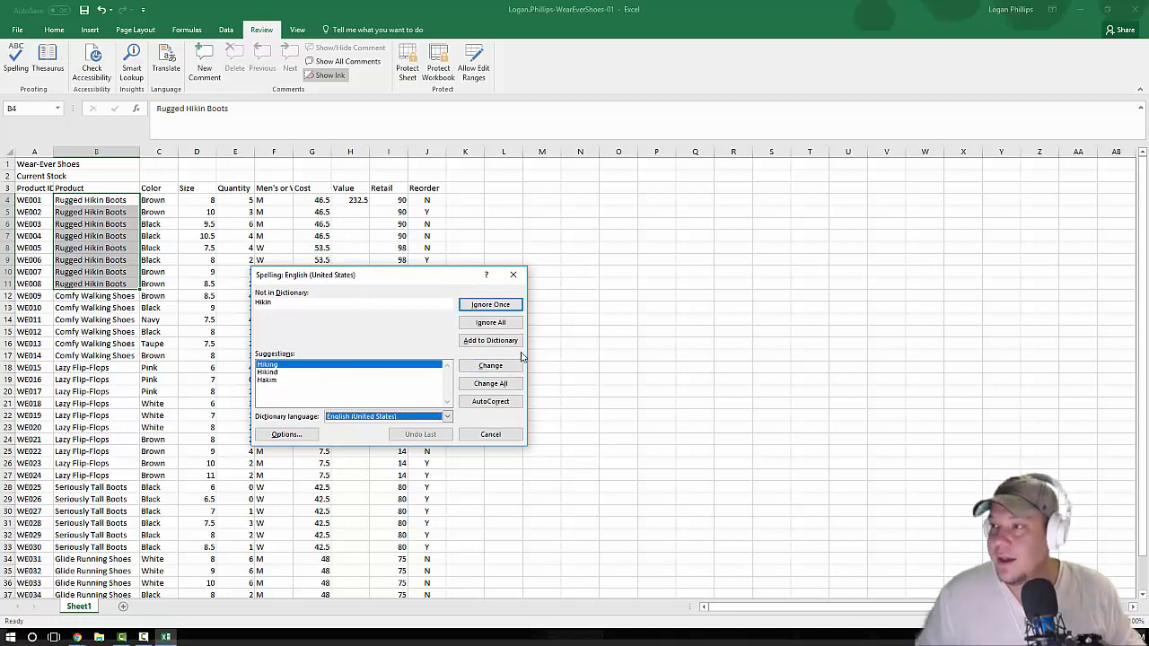
{"action": "left_click", "coordinate": [498, 384]}
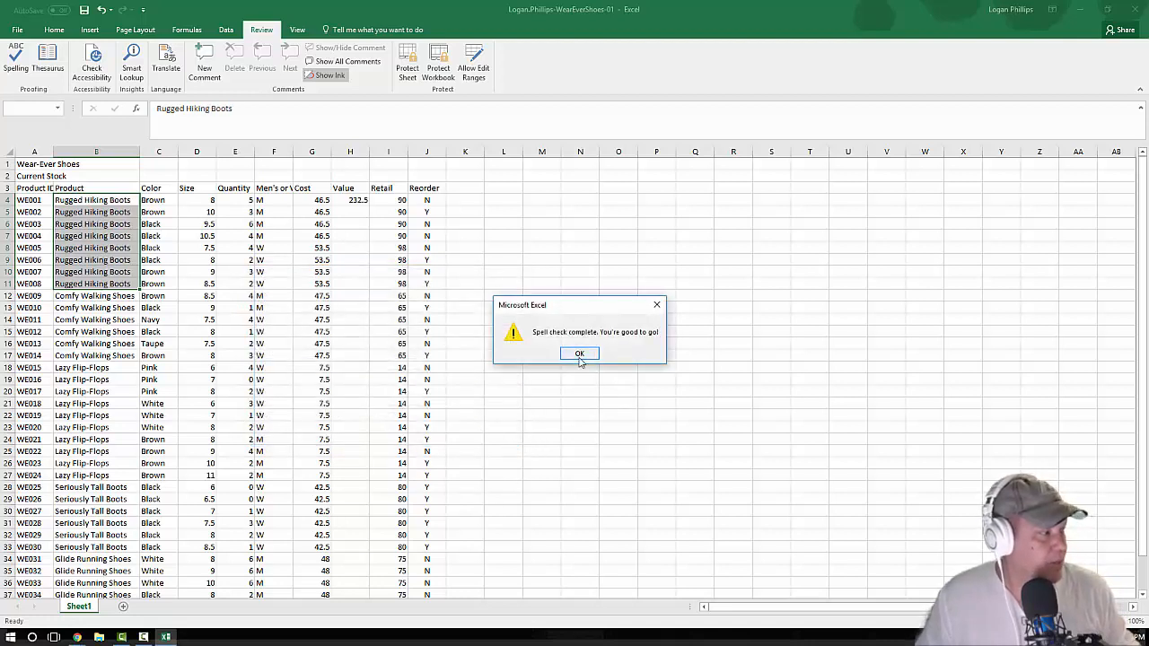
{"action": "left_click", "coordinate": [579, 354]}
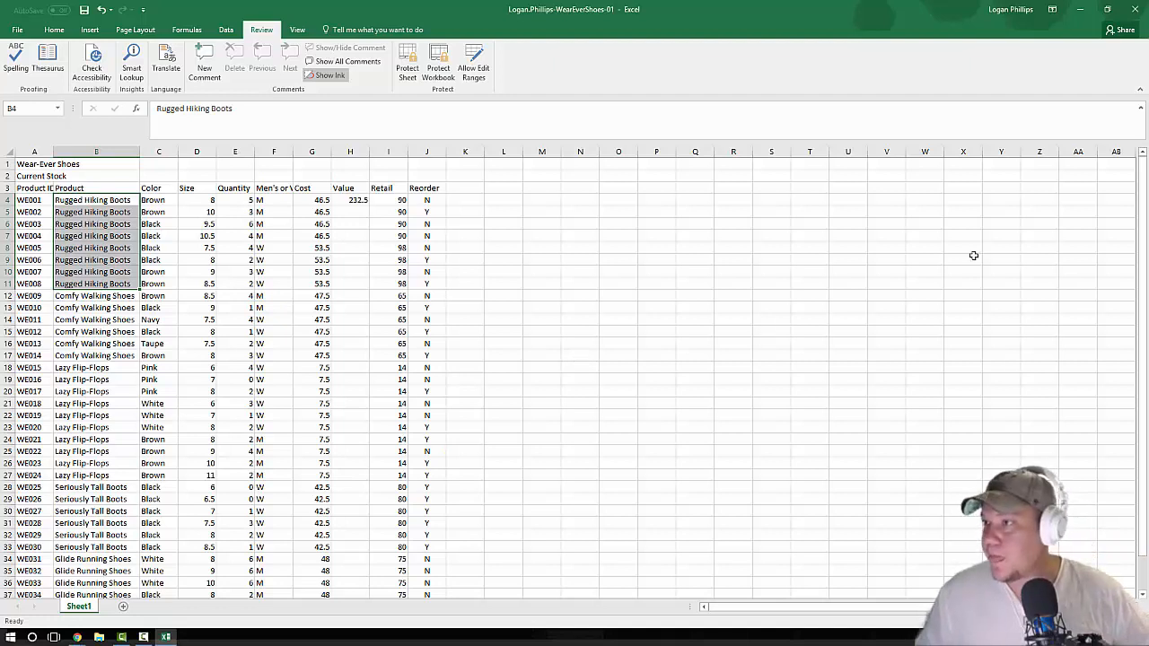
Step: Go to cell H4 and fill its Value formula down the column through H39
{"action": "key", "text": "alt+Tab"}
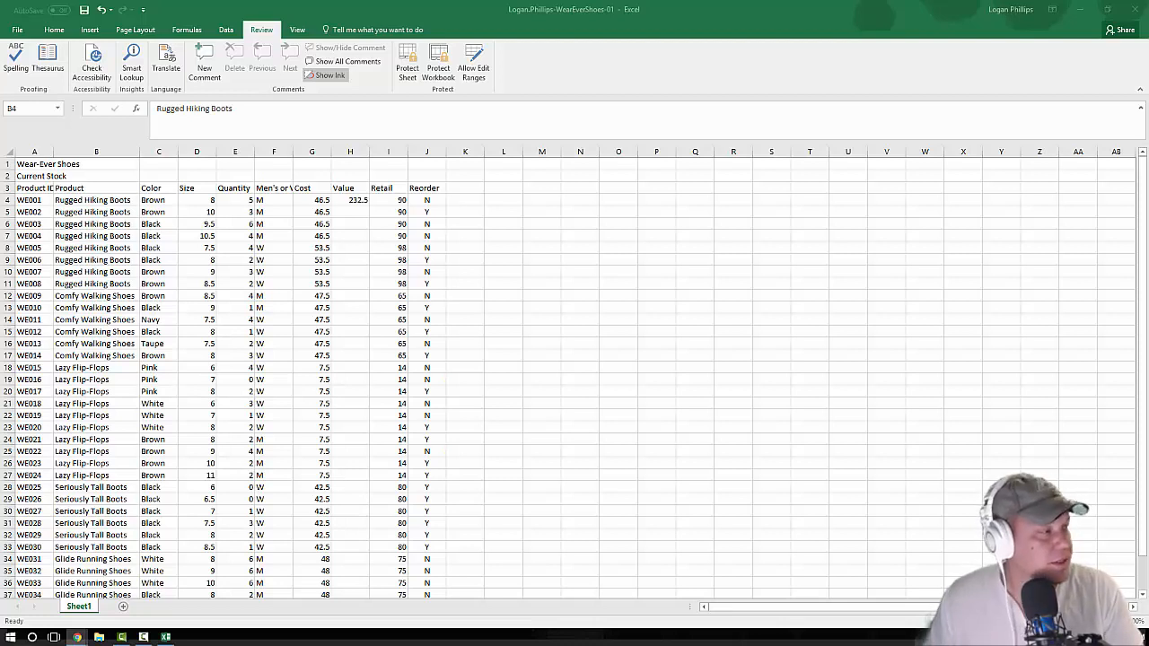
{"action": "left_click", "coordinate": [28, 122]}
{"action": "left_click", "coordinate": [27, 111]}
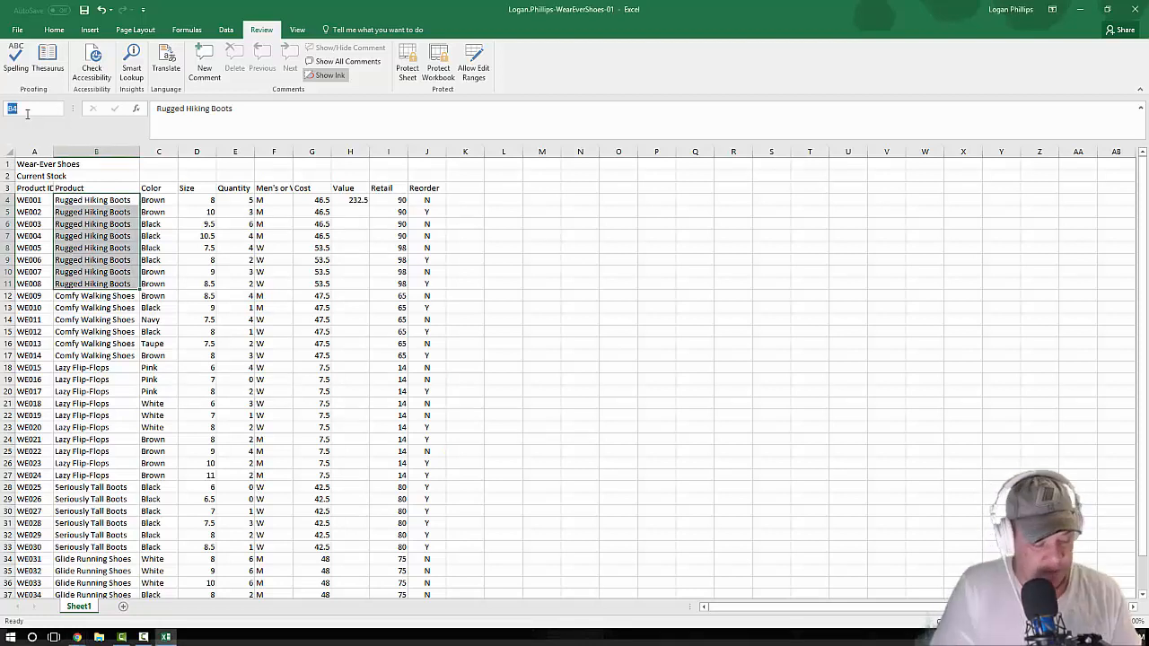
{"action": "type", "text": "H4"}
{"action": "key", "text": "Return"}
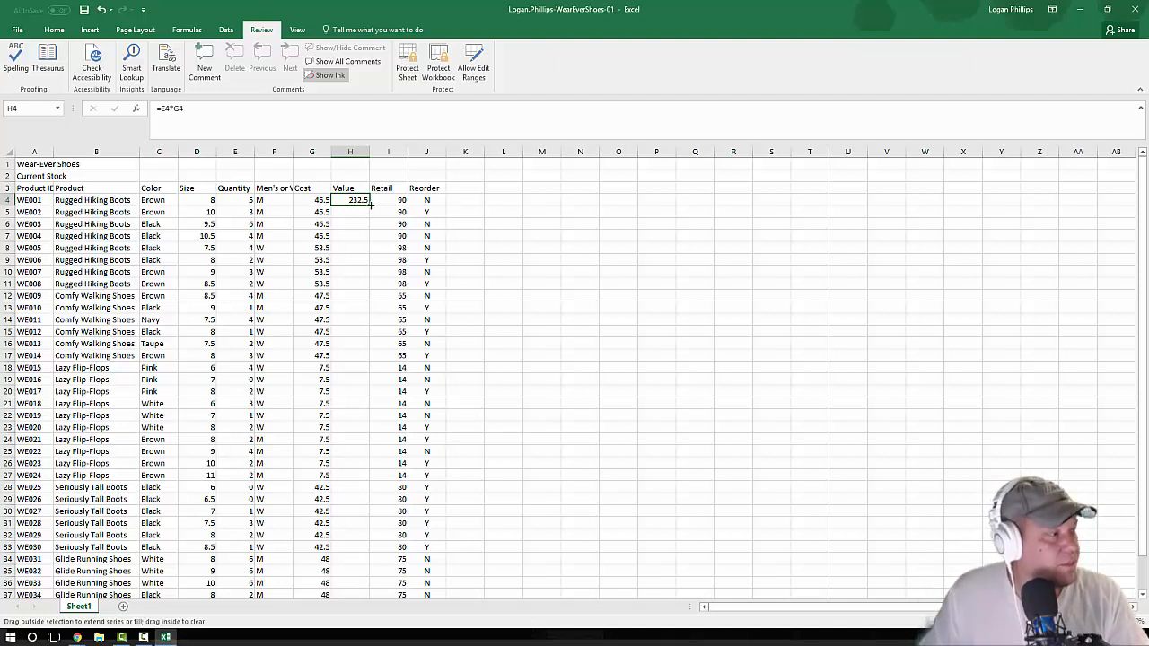
{"action": "double_click", "coordinate": [370, 205]}
Step: Examine the filled Value formulas in column H and check which cells H4's formula references
{"action": "scroll", "coordinate": [392, 229], "scroll_direction": "down", "scroll_amount": 1}
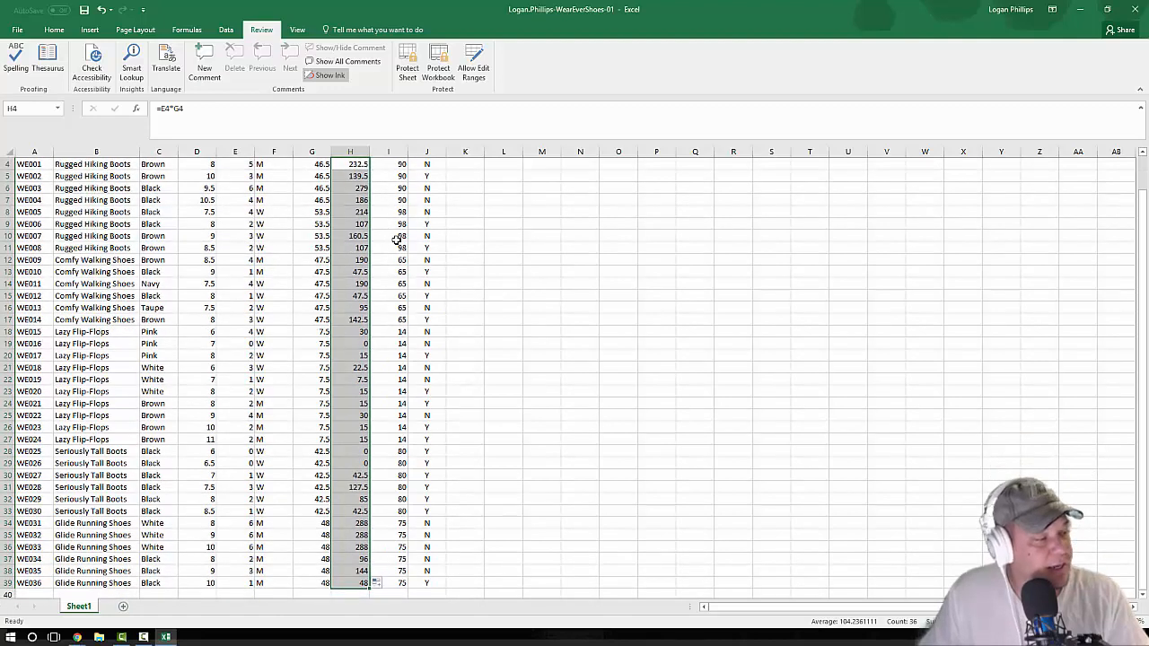
{"action": "scroll", "coordinate": [397, 239], "scroll_direction": "down", "scroll_amount": 5}
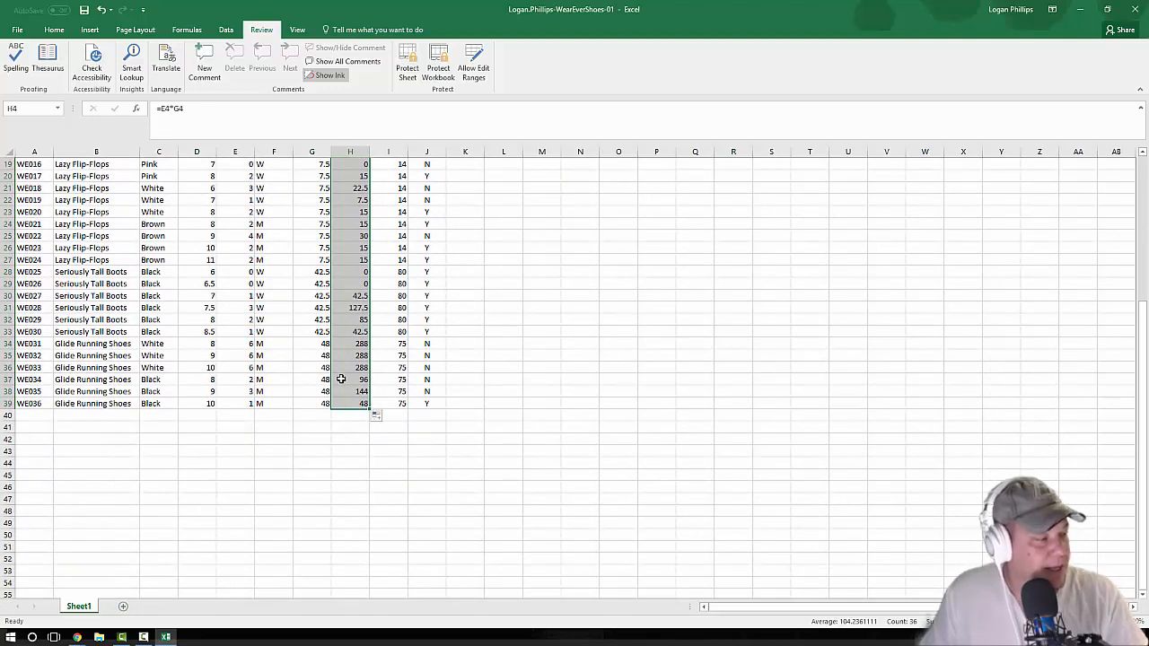
{"action": "scroll", "coordinate": [356, 400], "scroll_direction": "up", "scroll_amount": 6}
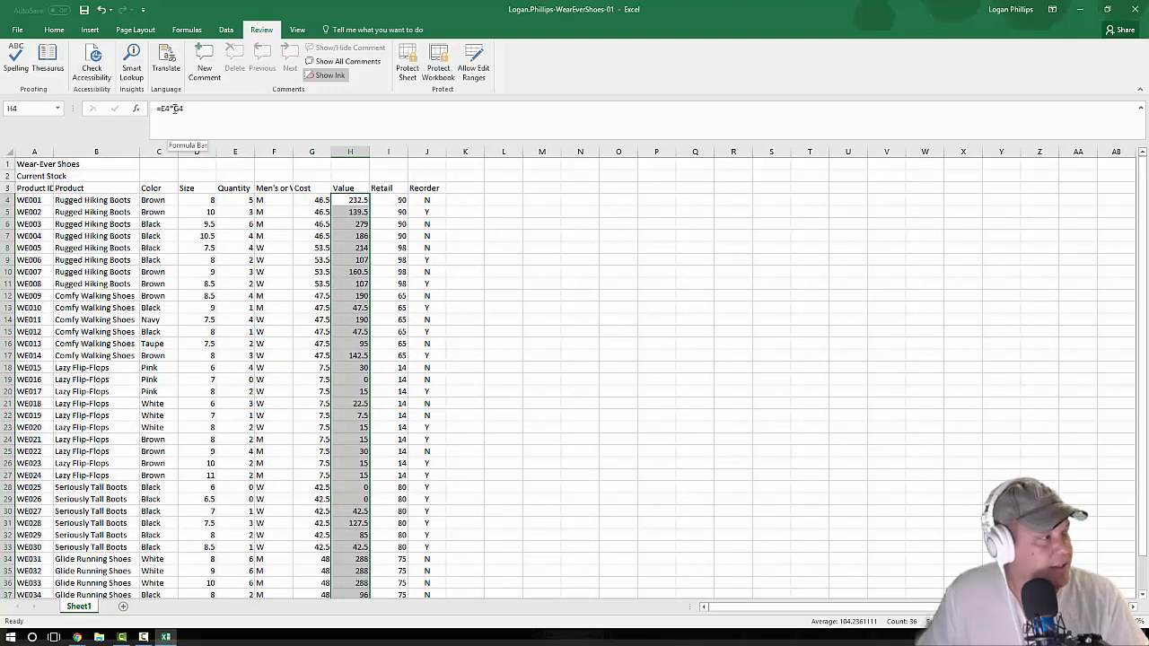
{"action": "left_click", "coordinate": [355, 214]}
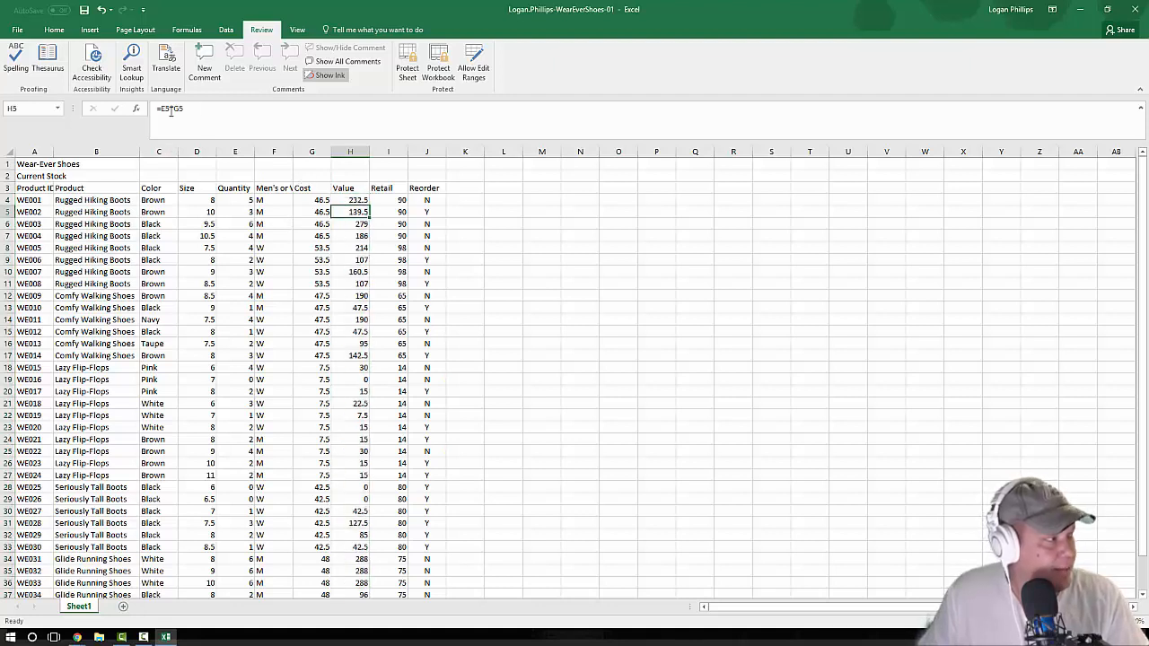
{"action": "left_click", "coordinate": [354, 224]}
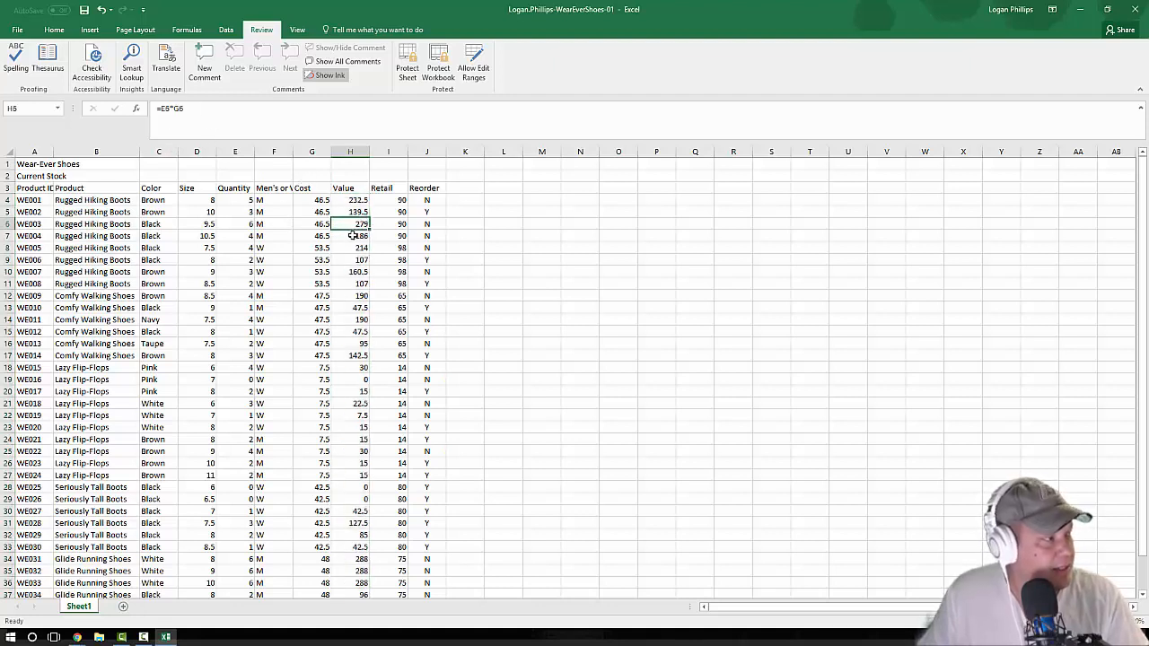
{"action": "left_click", "coordinate": [352, 235]}
{"action": "left_click", "coordinate": [363, 201]}
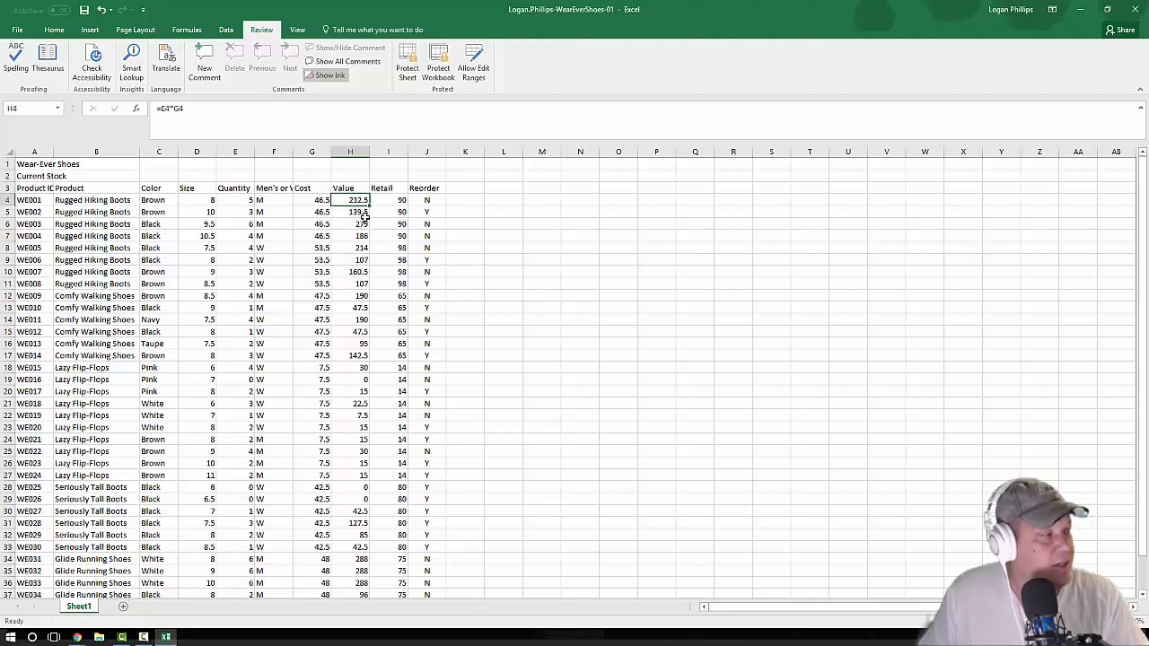
{"action": "left_click", "coordinate": [171, 109]}
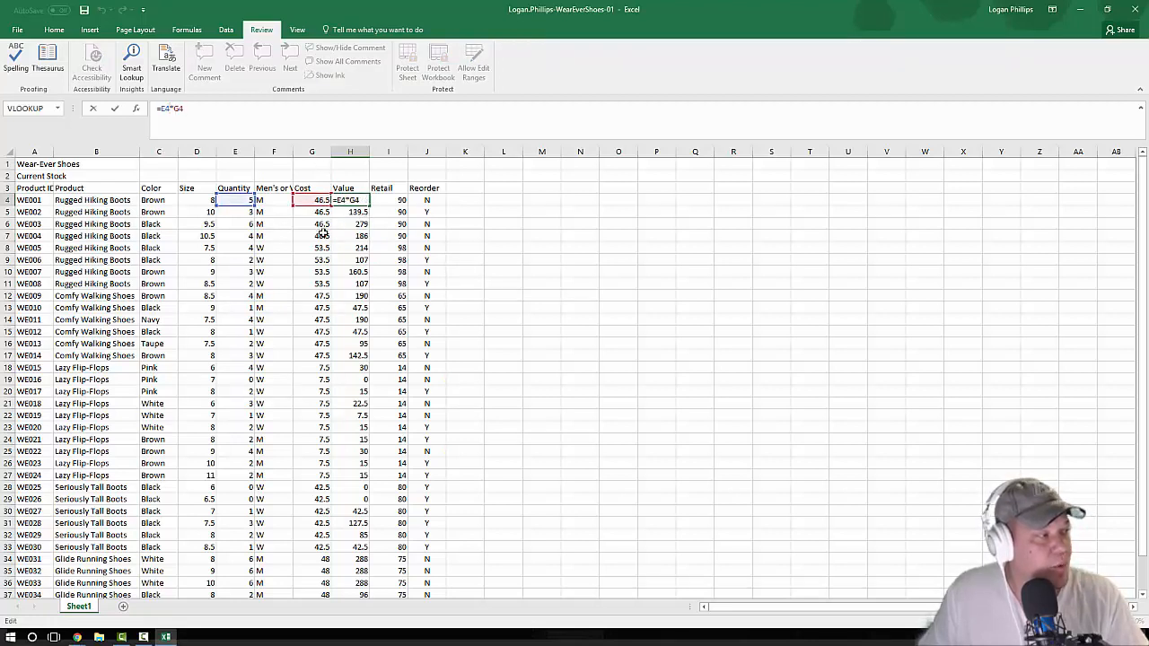
{"action": "left_click", "coordinate": [555, 332]}
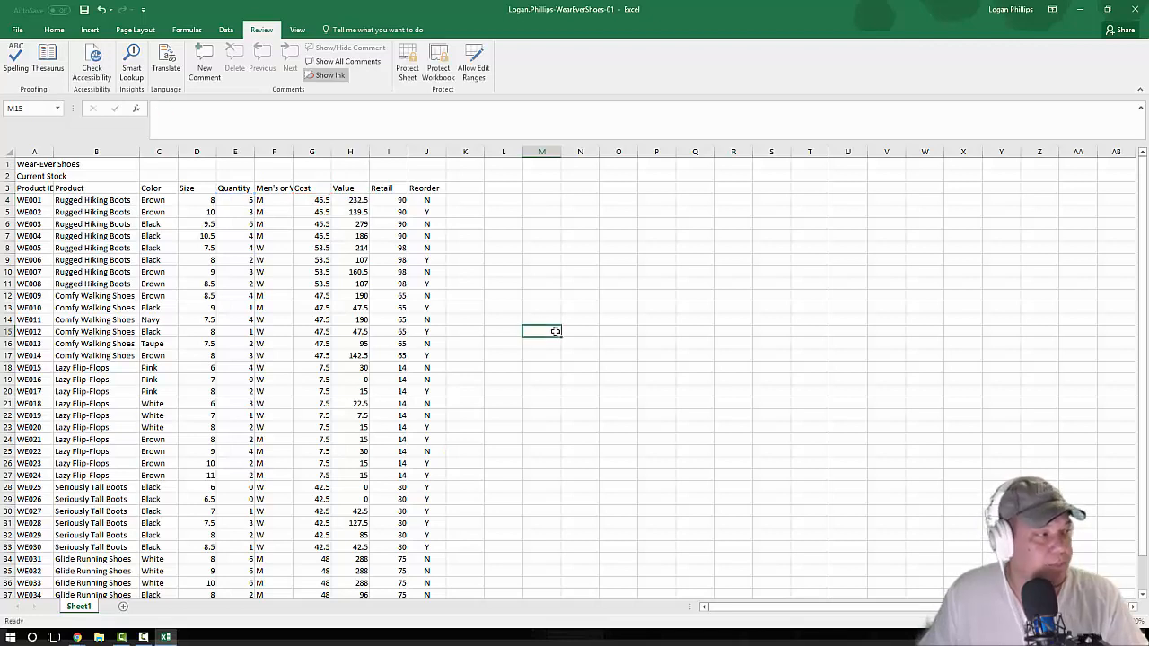
{"action": "left_click", "coordinate": [349, 201]}
{"action": "left_click", "coordinate": [584, 309]}
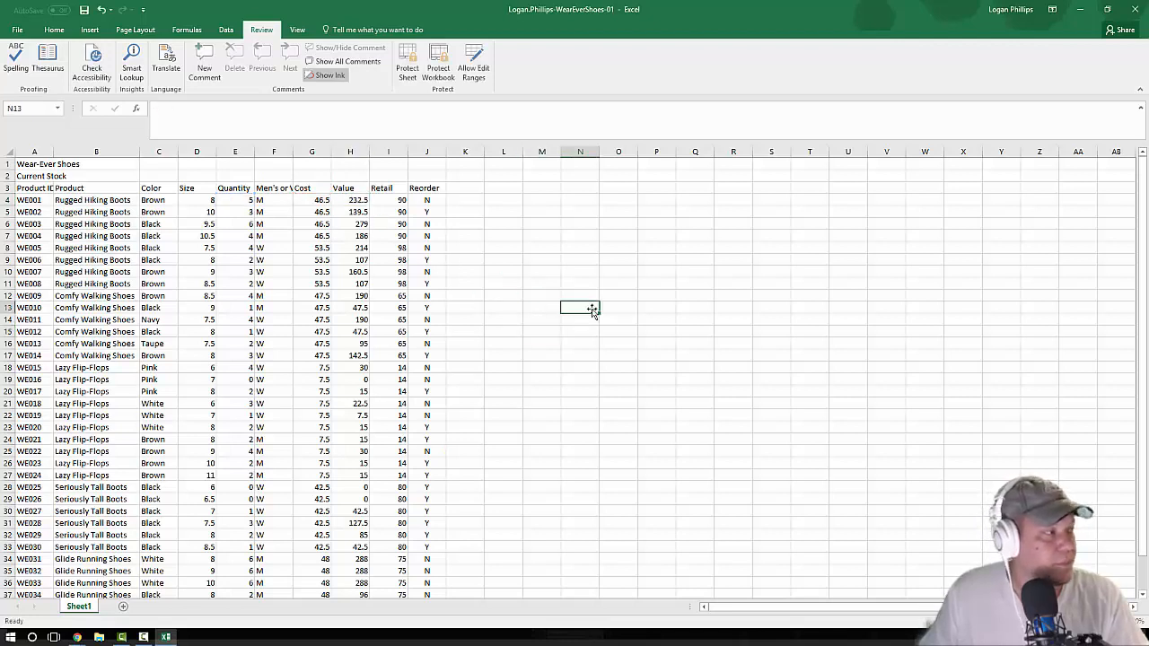
Step: Return to cell A1 of the stock worksheet
{"action": "key", "text": "alt+Tab"}
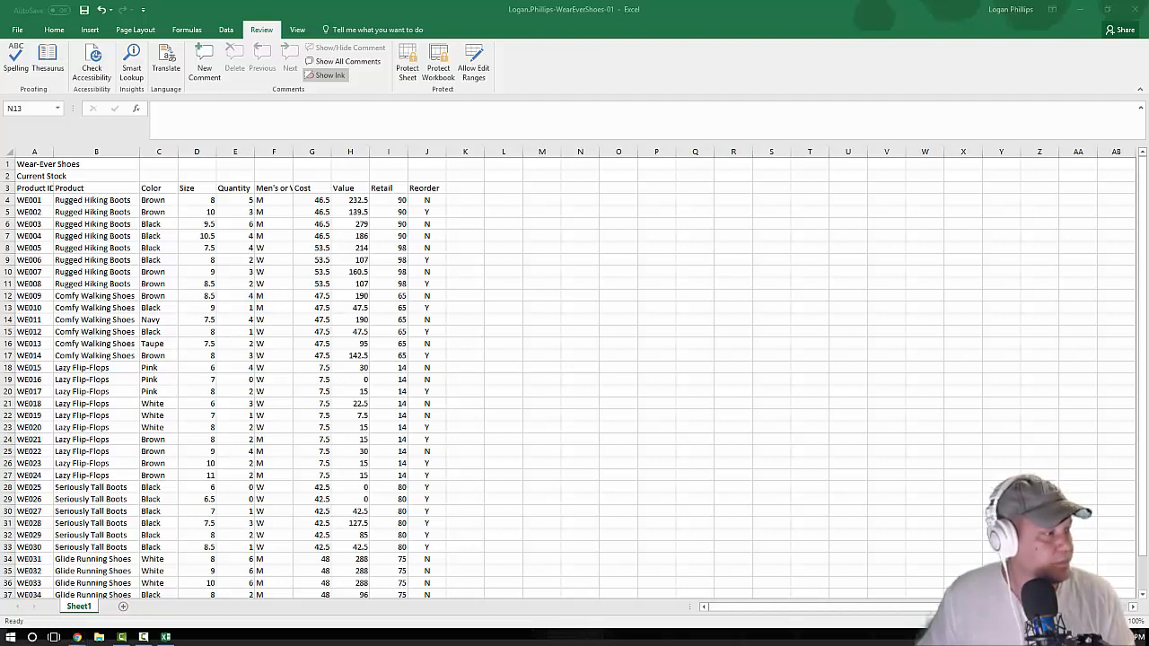
{"action": "left_click", "coordinate": [942, 341]}
{"action": "key", "text": "ctrl+Home"}
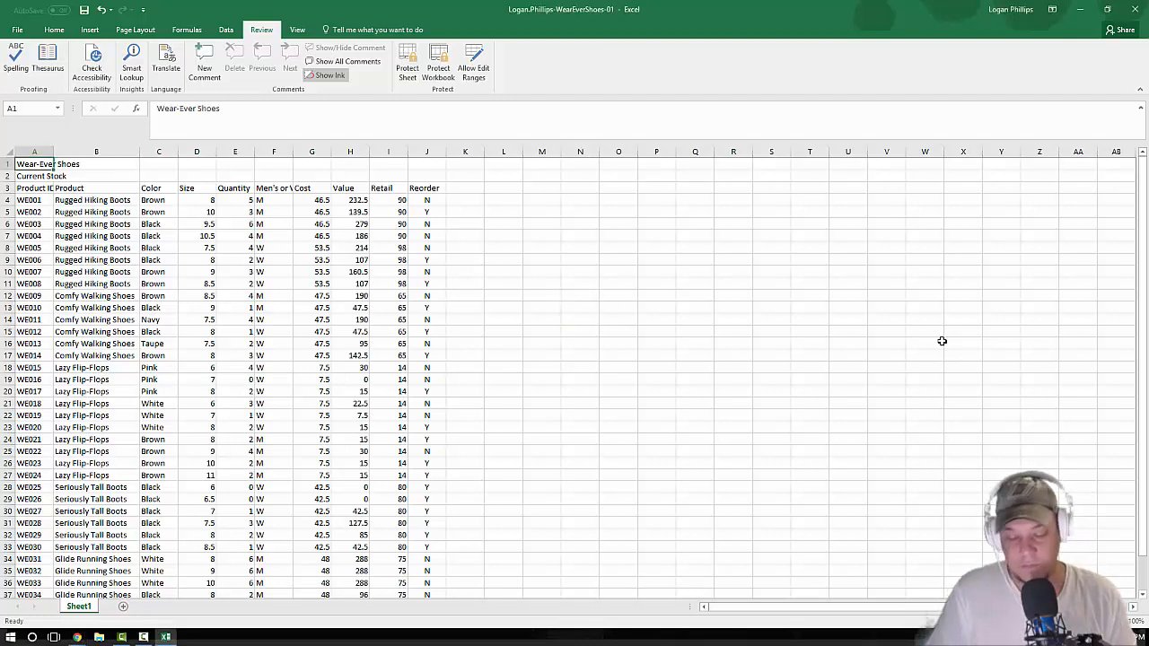
Step: Apply the Ion theme to the workbook
{"action": "key", "text": "alt+Tab"}
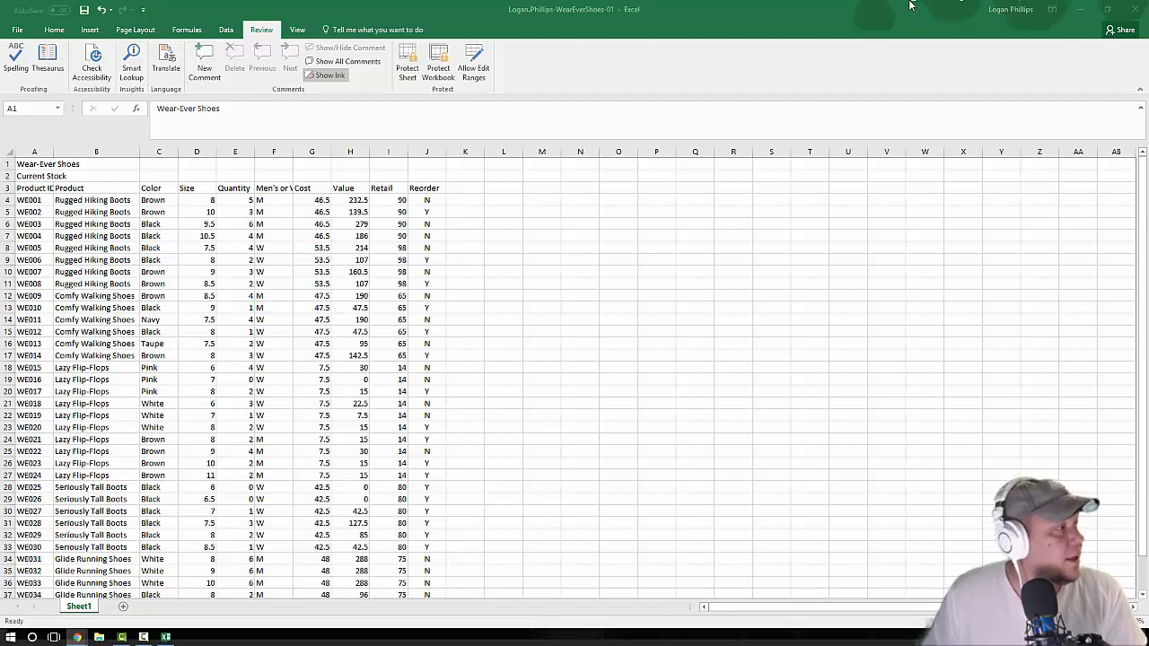
{"action": "left_click", "coordinate": [127, 34]}
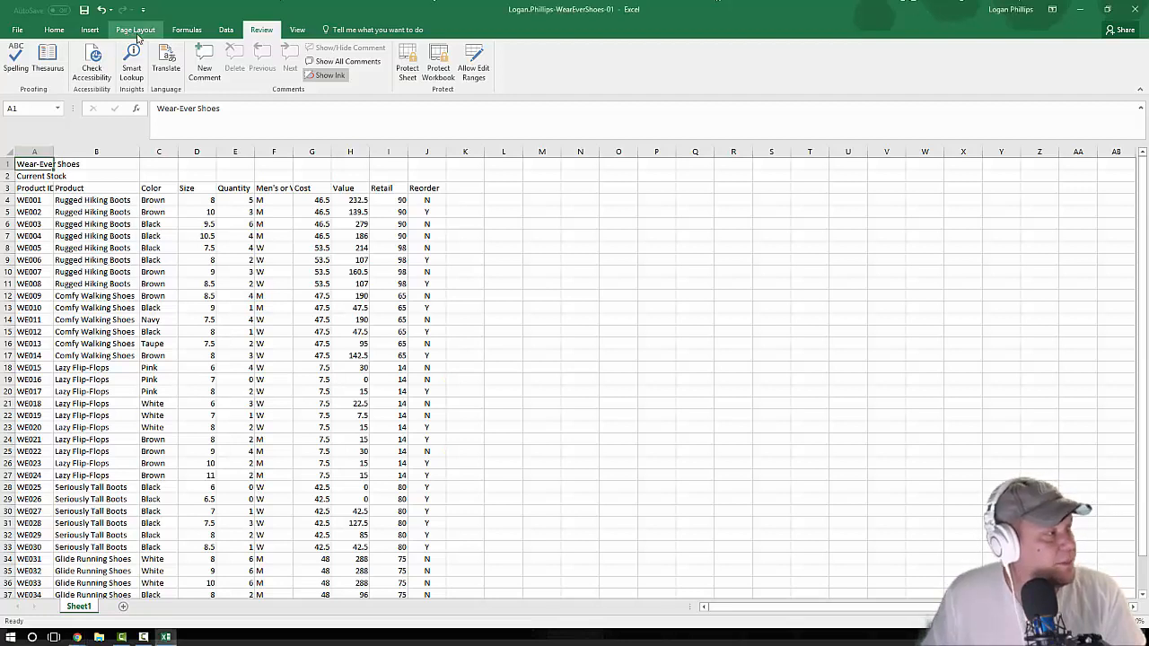
{"action": "left_click", "coordinate": [154, 32]}
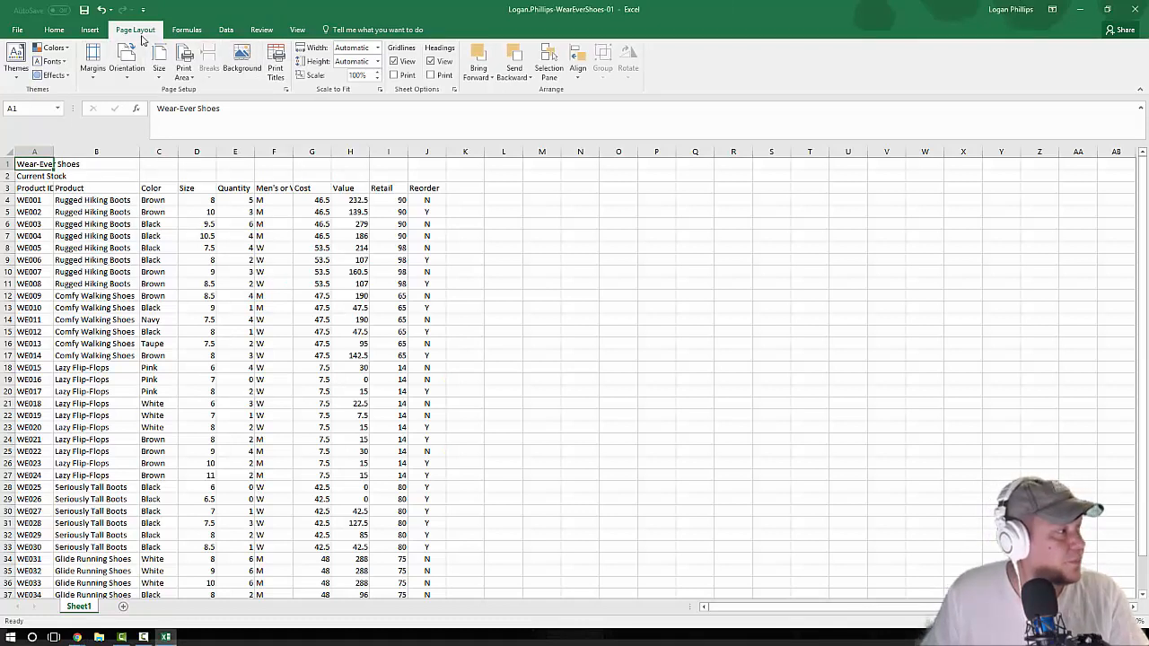
{"action": "left_click", "coordinate": [14, 80]}
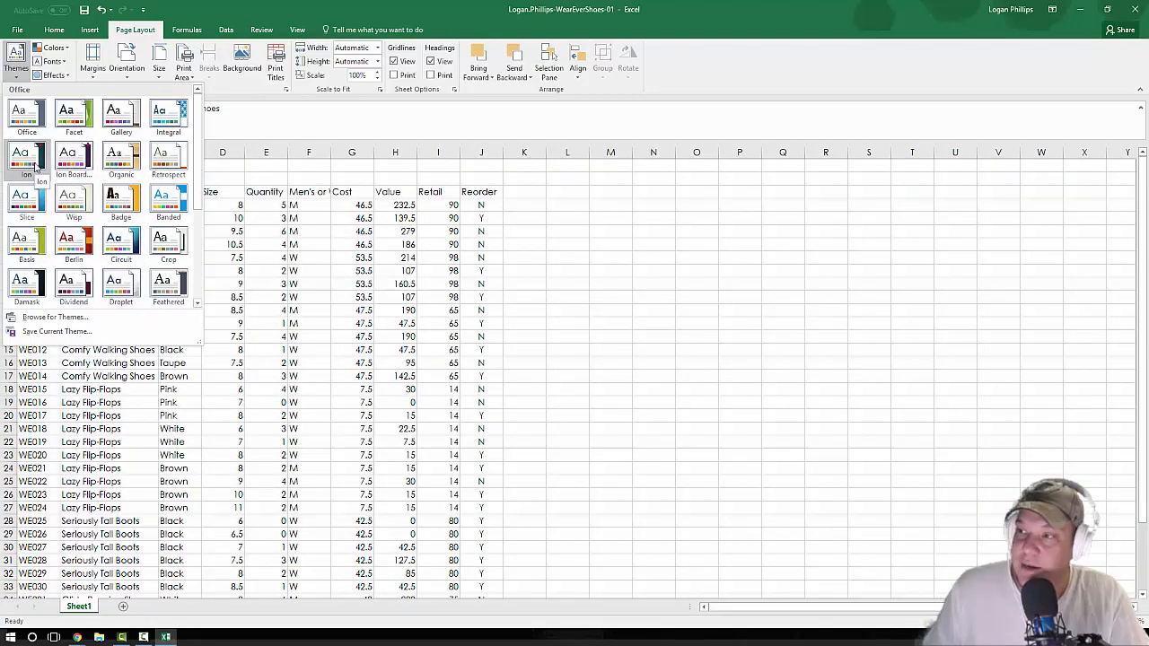
{"action": "left_click", "coordinate": [36, 167]}
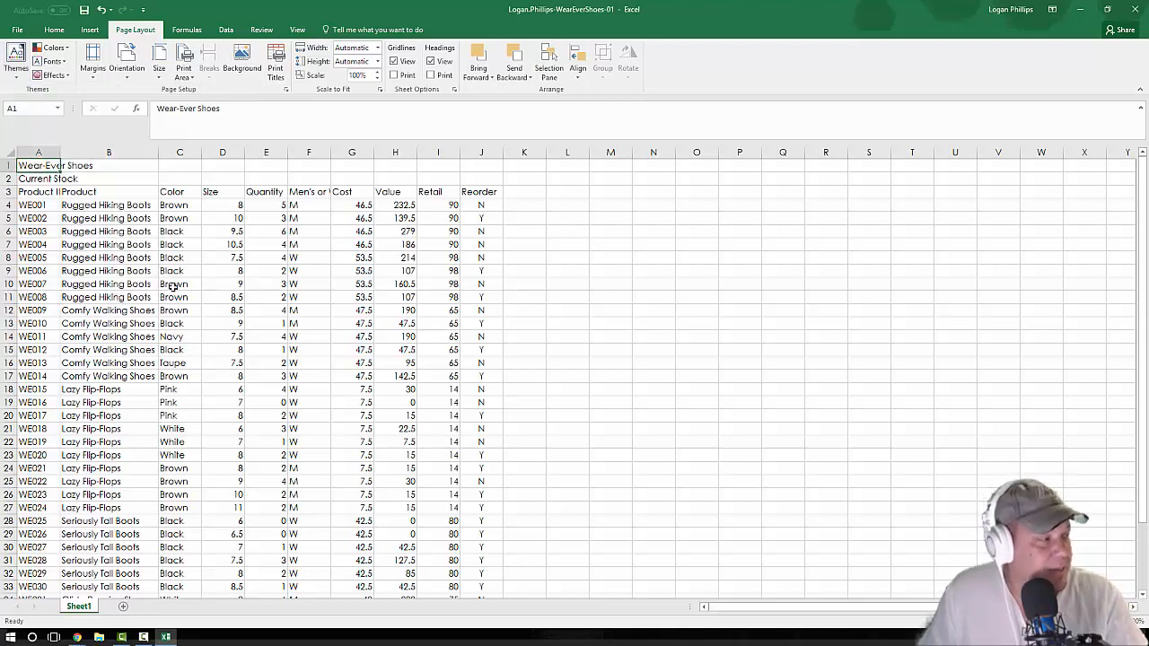
Step: Look over the fill colors available for cell A1 under the applied theme
{"action": "left_click", "coordinate": [54, 30]}
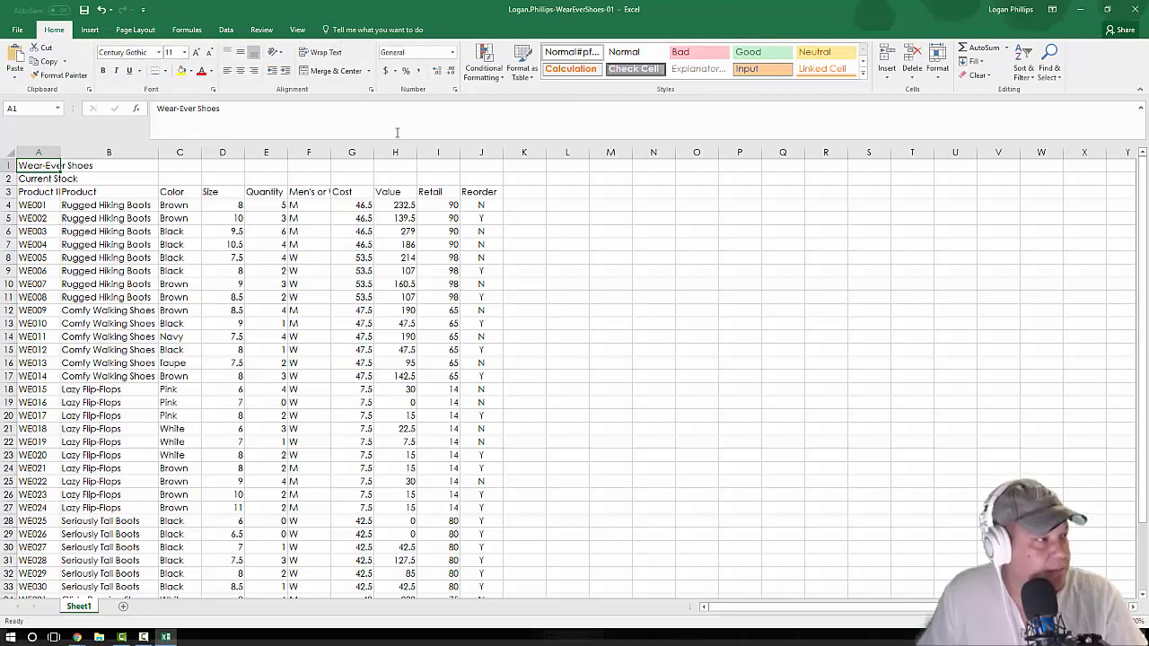
{"action": "left_click", "coordinate": [191, 71]}
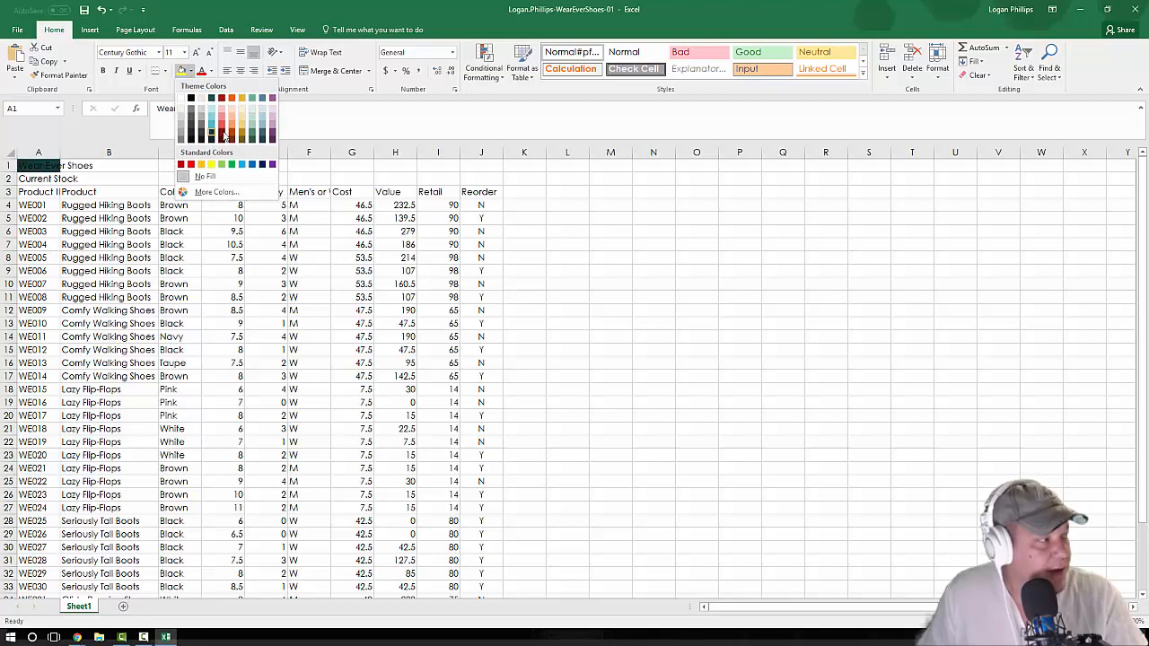
{"action": "left_click", "coordinate": [618, 307]}
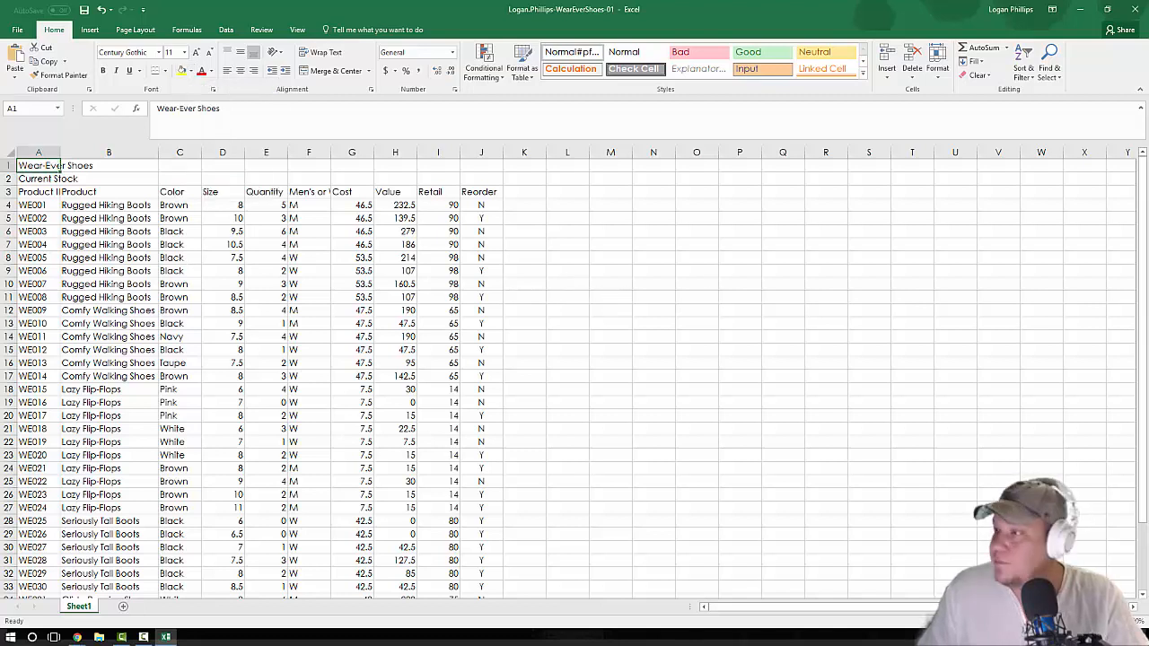
Step: Merge and center the Wear-Ever Shoes title across A1:J1
{"action": "key", "text": "alt+Tab"}
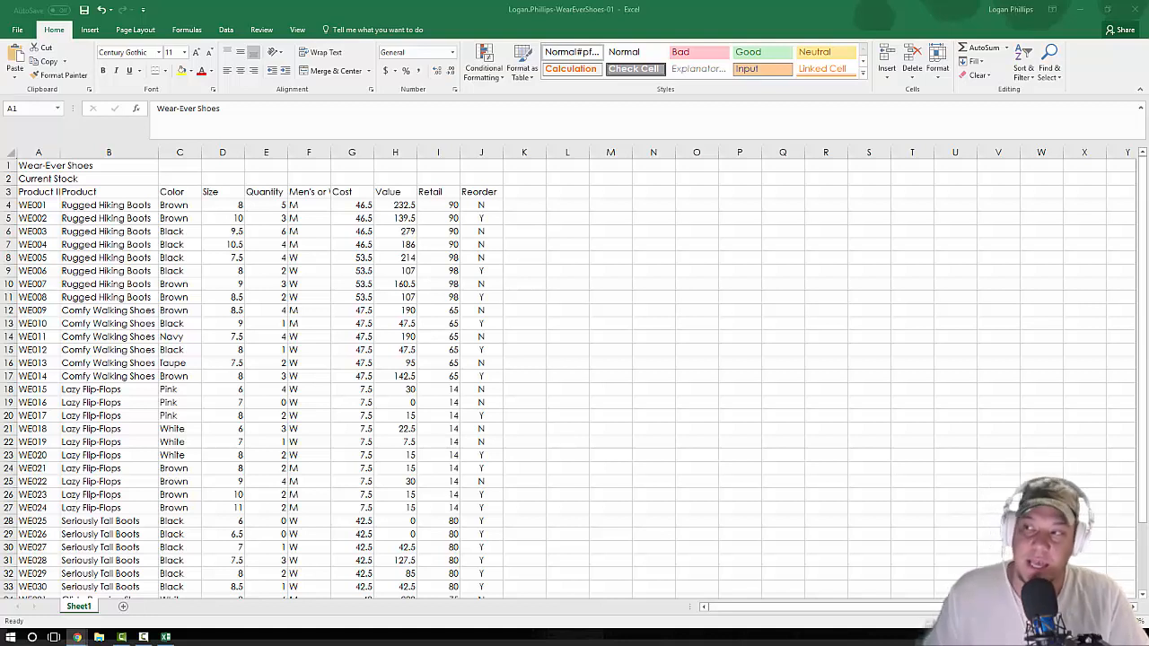
{"action": "left_click", "coordinate": [519, 340]}
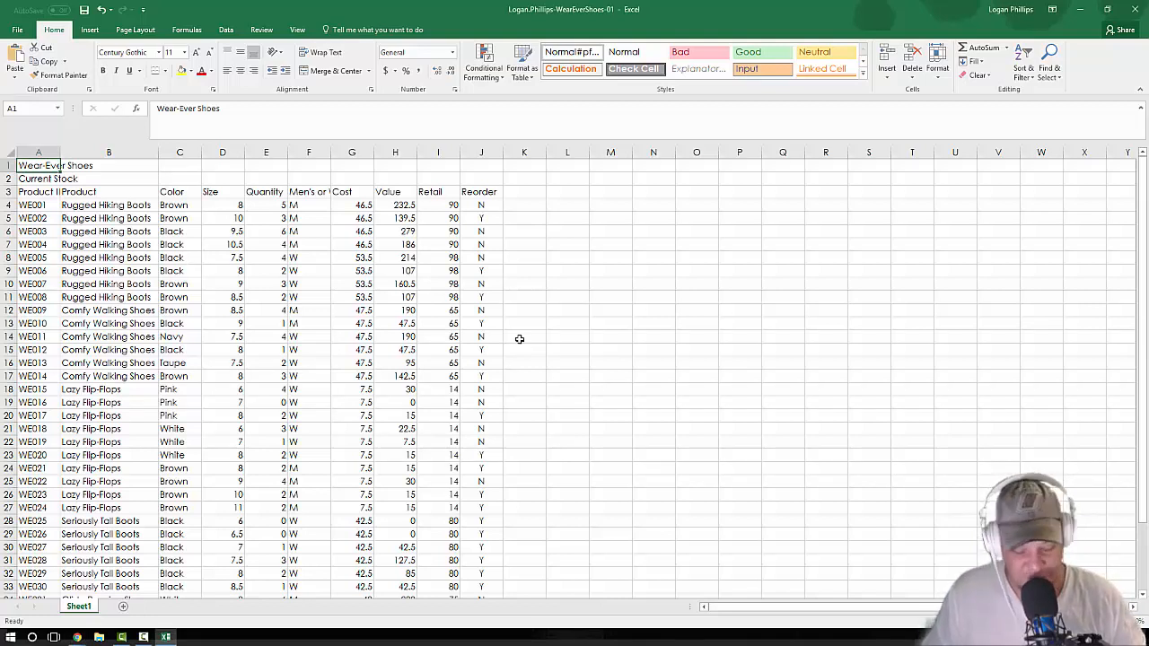
{"action": "key", "text": "shift+Right"}
{"action": "key", "text": "shift+Right"}
{"action": "key", "text": "shift+Right"}
{"action": "key", "text": "shift+Right"}
{"action": "key", "text": "shift+Right"}
{"action": "key", "text": "shift+Right"}
{"action": "key", "text": "shift+Right"}
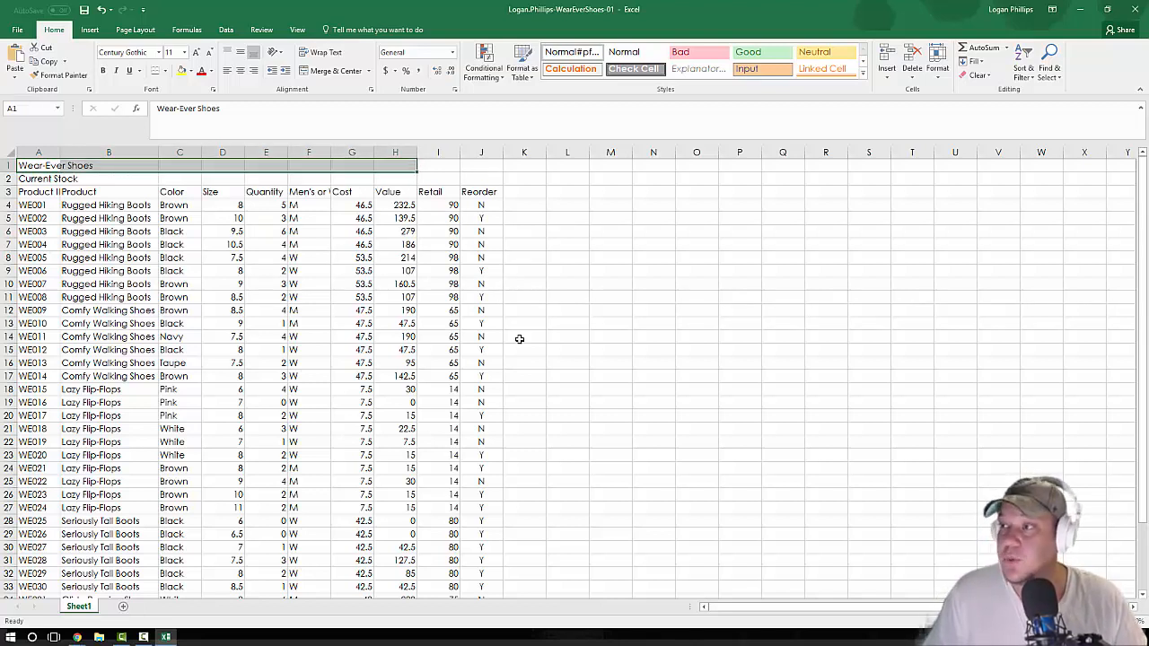
{"action": "key", "text": "shift+Right"}
{"action": "key", "text": "shift+Right"}
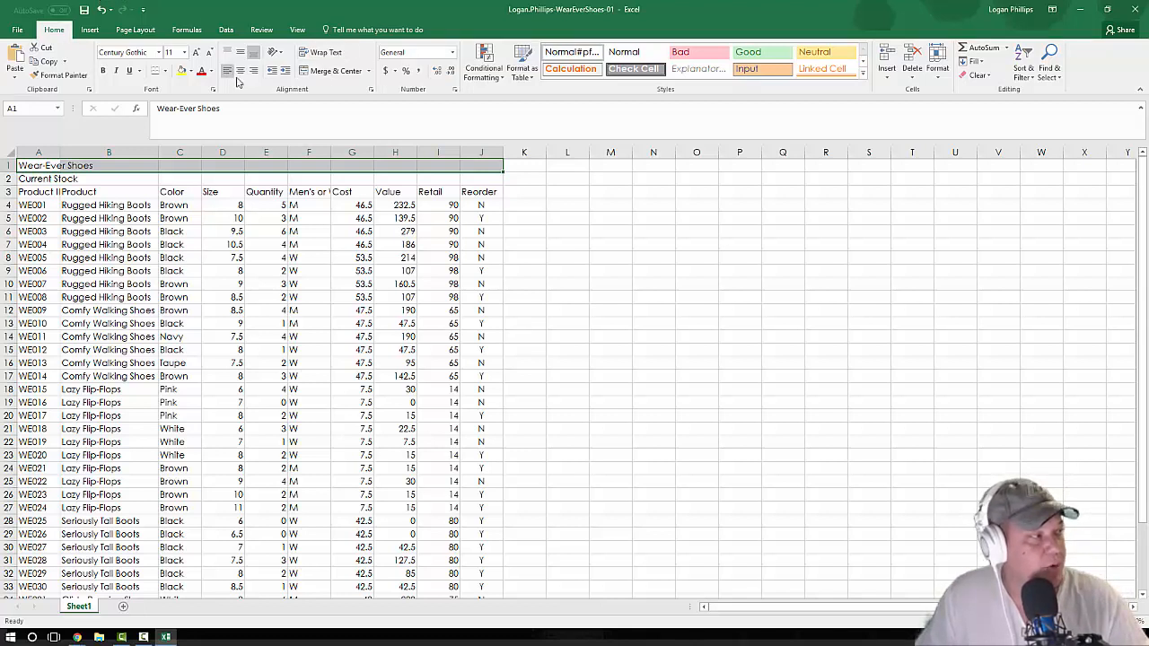
{"action": "left_click", "coordinate": [334, 79]}
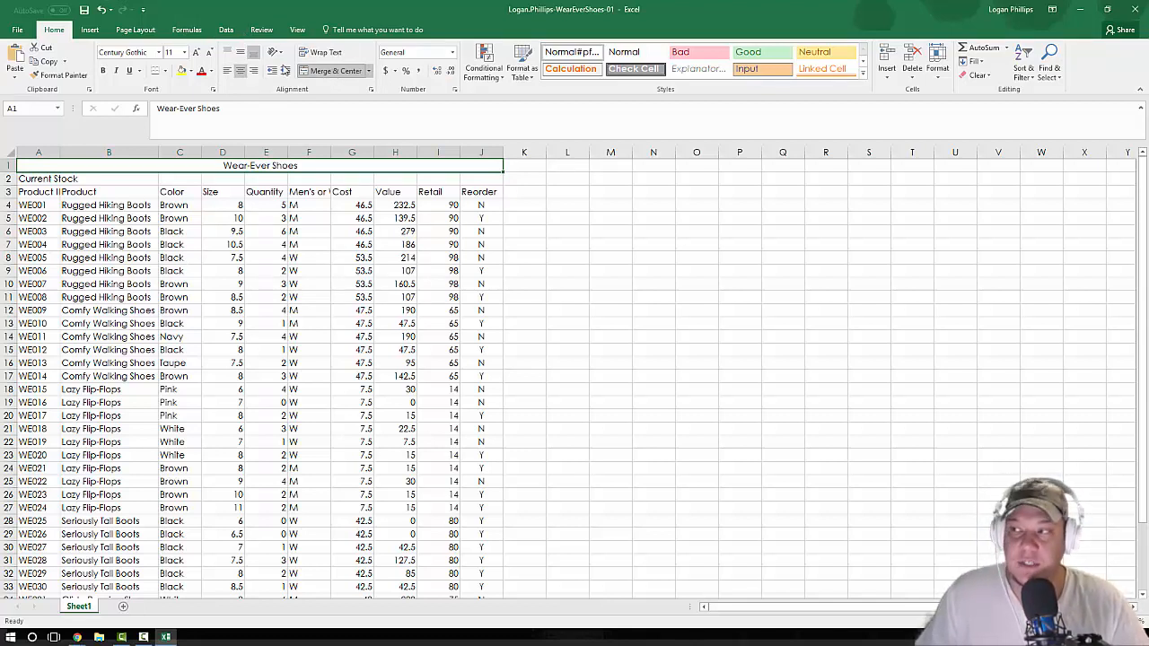
Step: Merge and center the Current Stock subtitle across A2:J2
{"action": "left_click", "coordinate": [45, 183]}
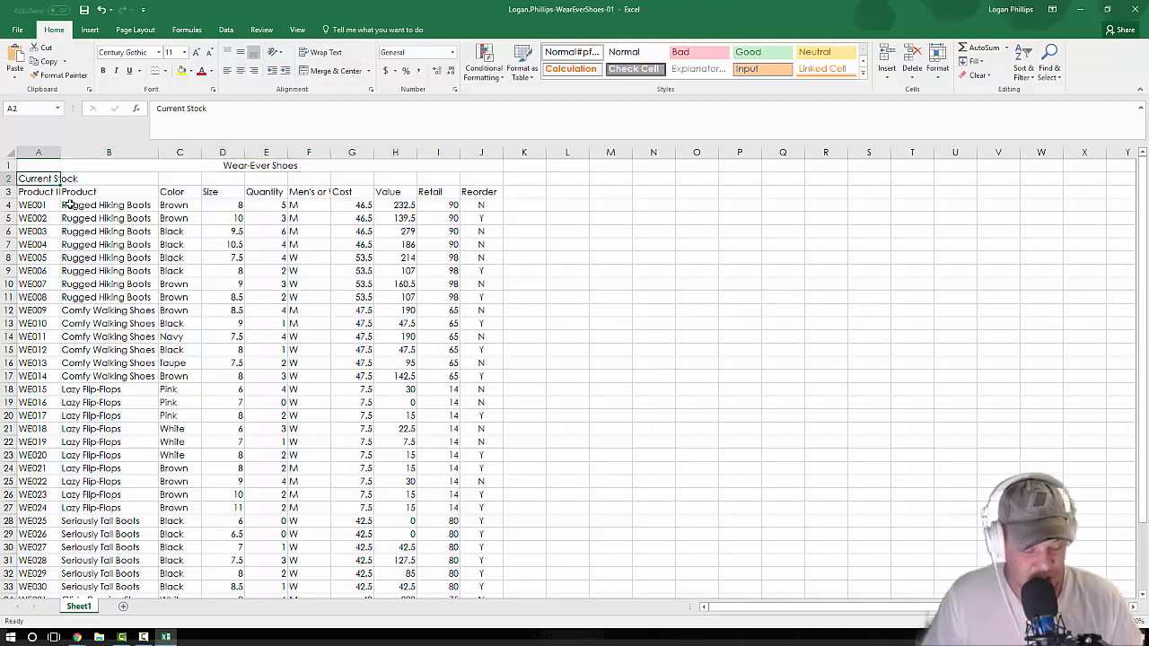
{"action": "key", "text": "shift+Right"}
{"action": "key", "text": "shift+Right"}
{"action": "key", "text": "shift+Right"}
{"action": "key", "text": "shift+Right"}
{"action": "key", "text": "shift+Right"}
{"action": "key", "text": "shift+Right"}
{"action": "key", "text": "shift+Right"}
{"action": "key", "text": "shift+Right"}
{"action": "key", "text": "shift+Right"}
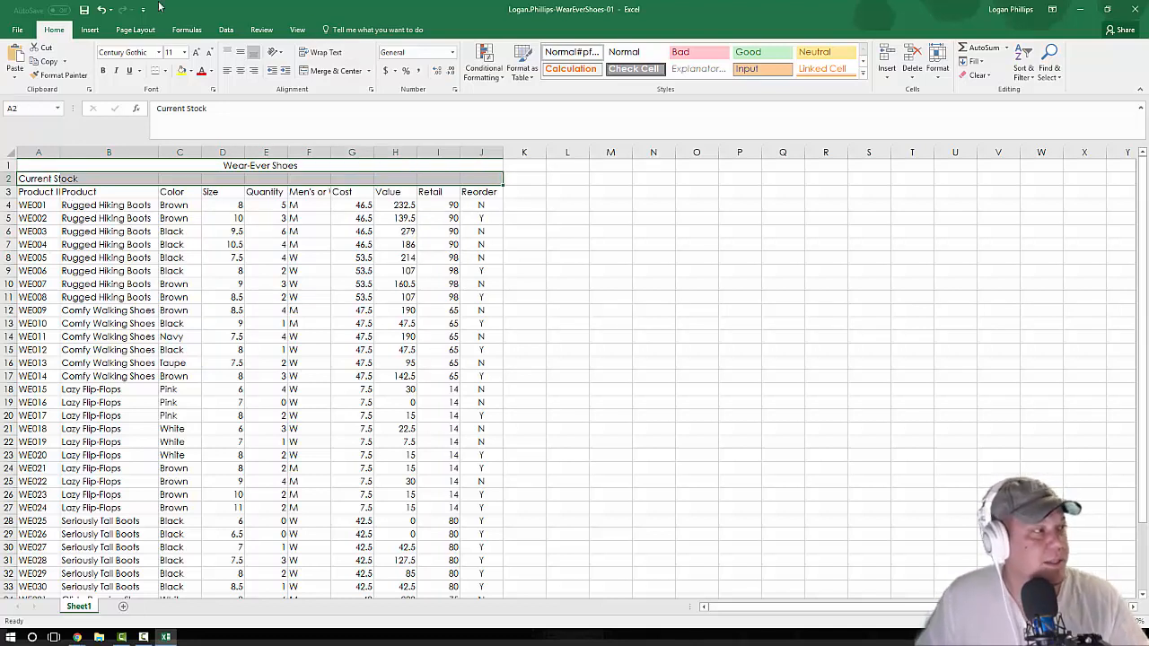
{"action": "left_click", "coordinate": [328, 73]}
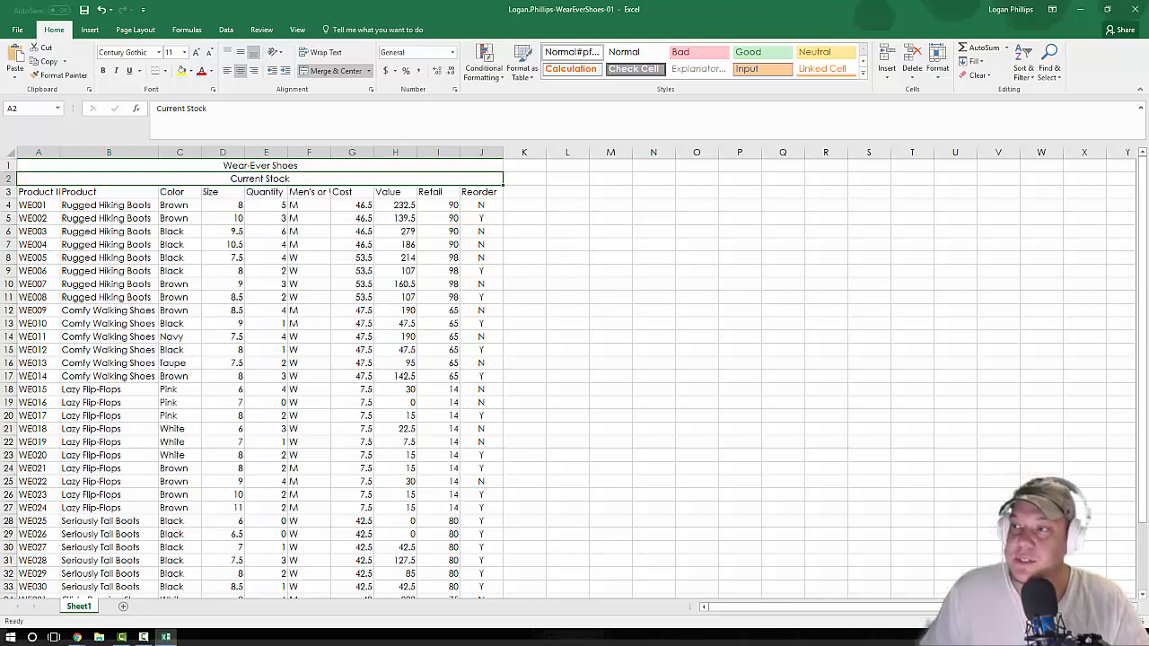
Step: Apply the Title cell style to the merged Wear-Ever Shoes heading in row 1
{"action": "key", "text": "alt+Tab"}
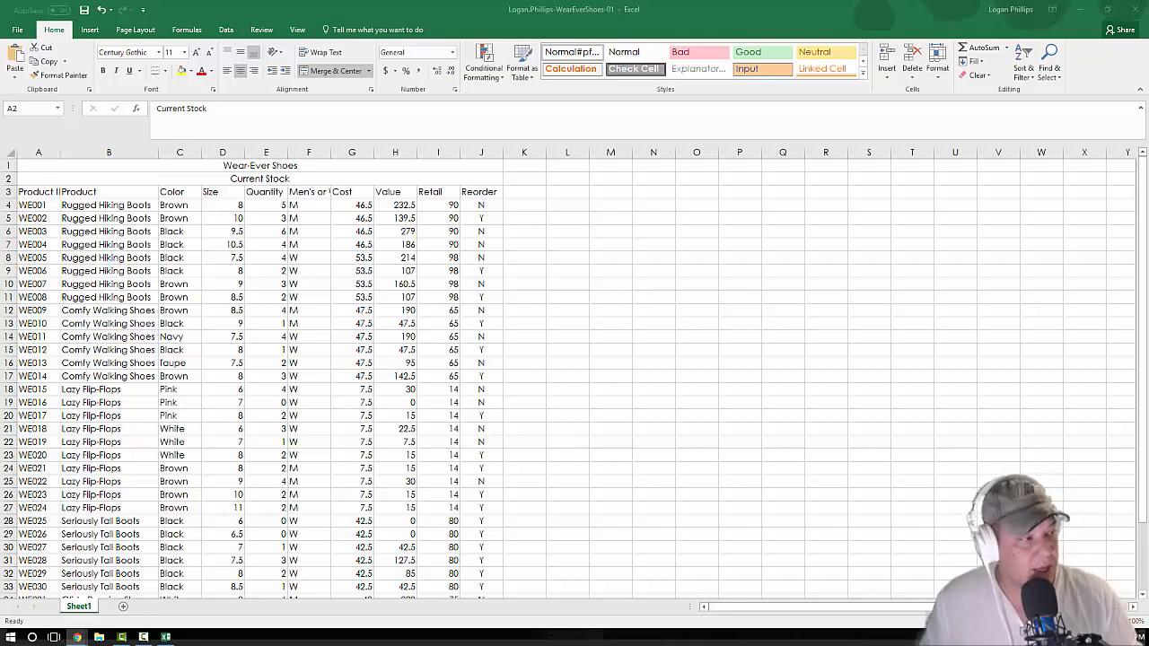
{"action": "left_click", "coordinate": [893, 511]}
{"action": "key", "text": "Up"}
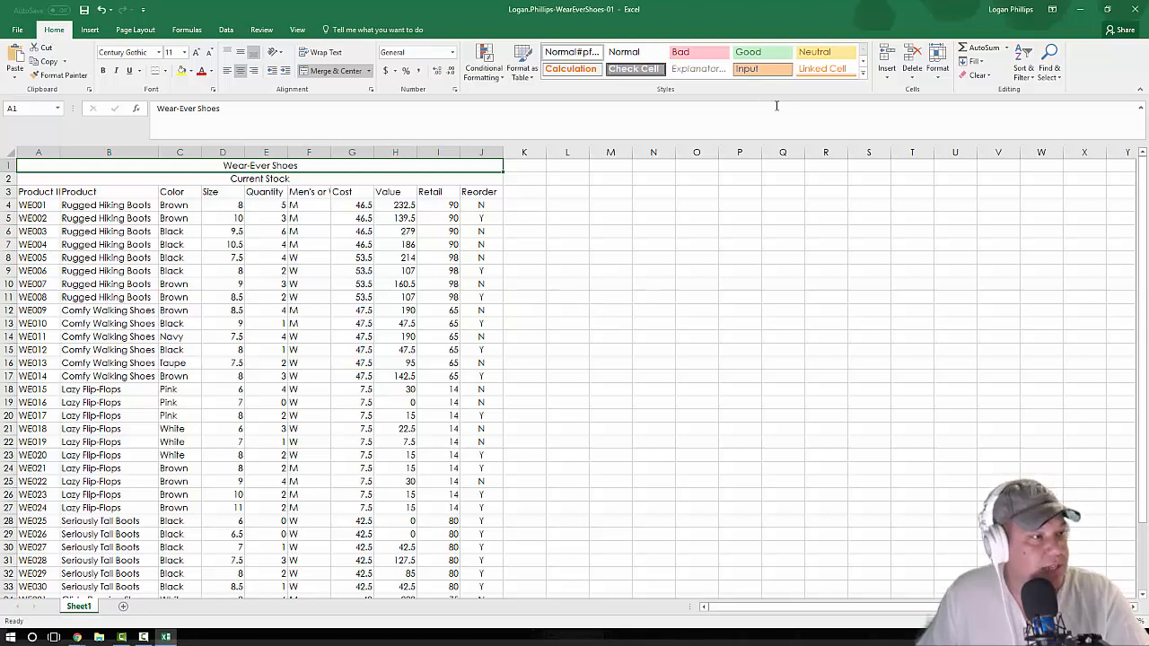
{"action": "left_click", "coordinate": [862, 76]}
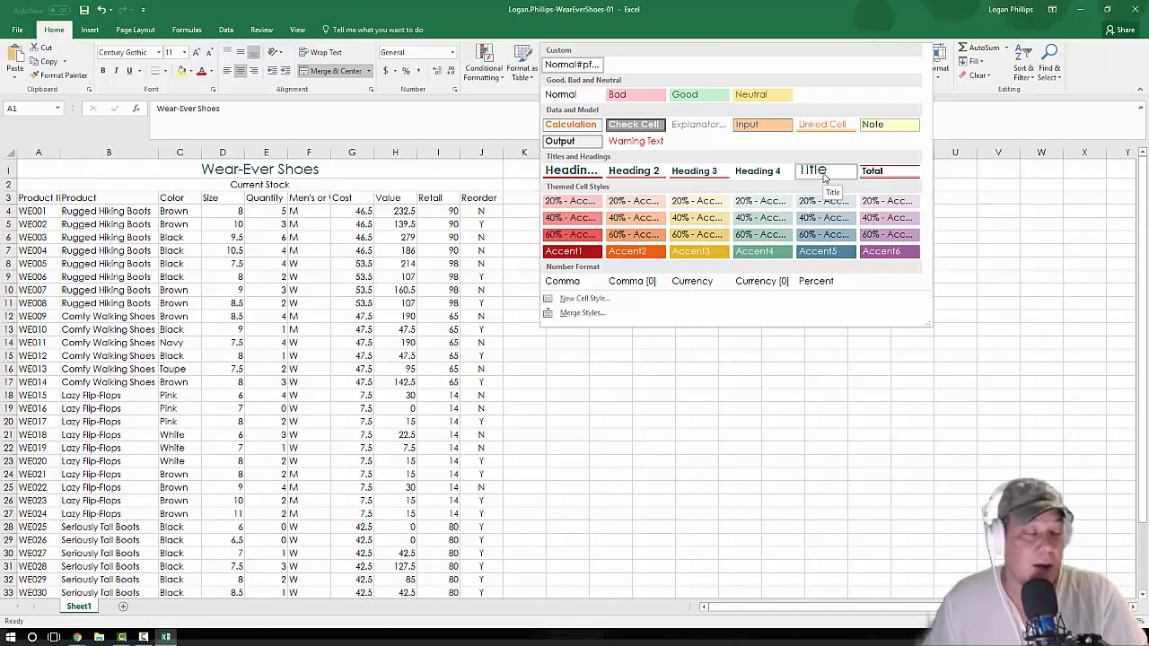
{"action": "left_click", "coordinate": [824, 175]}
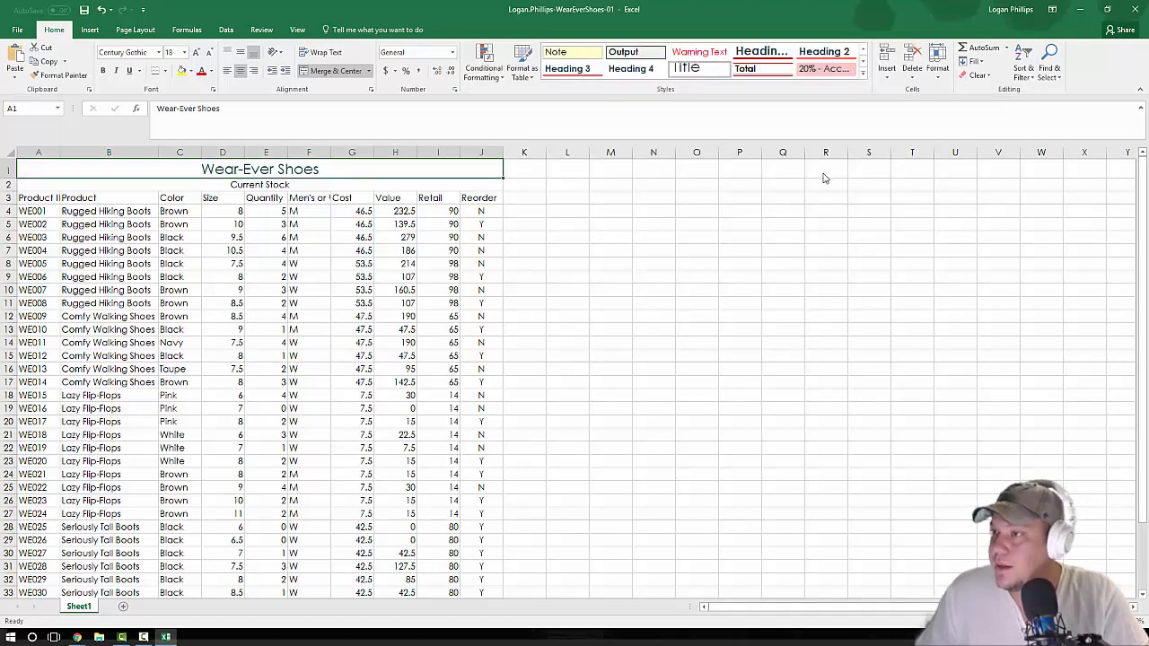
Step: Apply the Heading 4 cell style to the merged Current Stock subtitle in row 2
{"action": "left_click", "coordinate": [255, 186]}
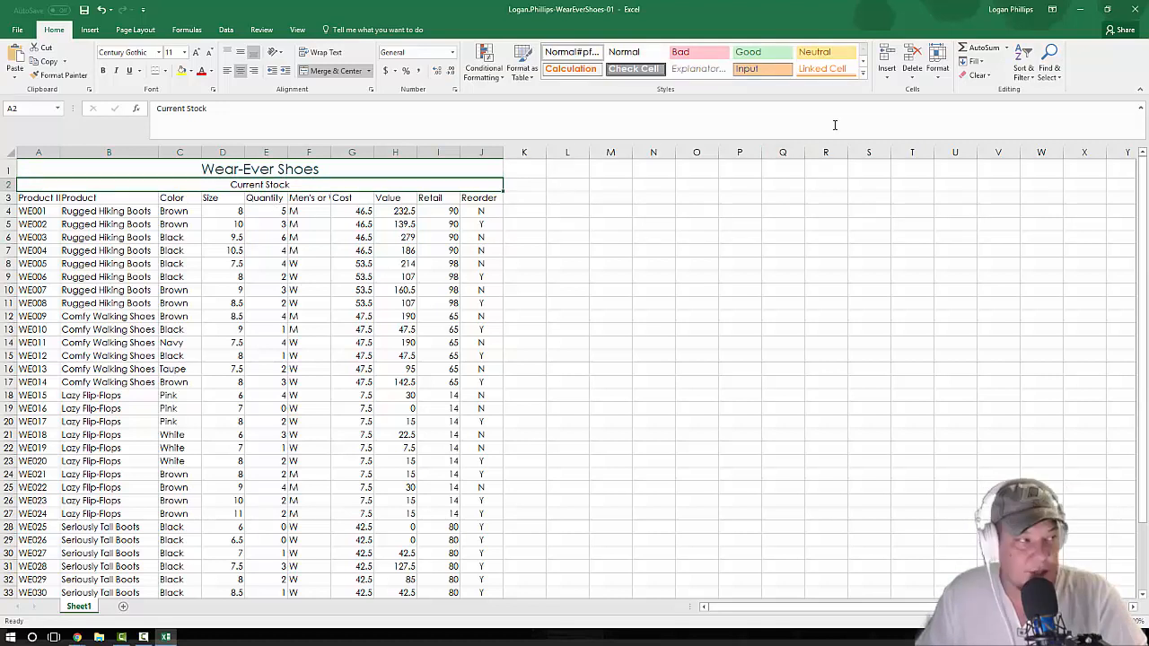
{"action": "left_click", "coordinate": [863, 77]}
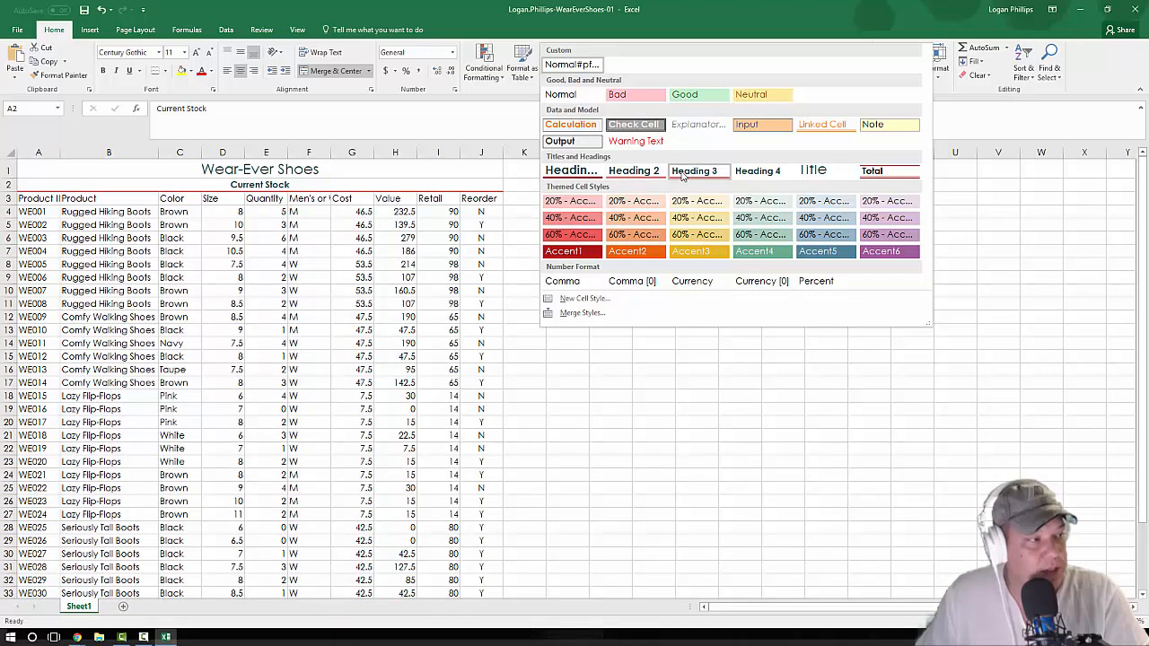
{"action": "left_click", "coordinate": [769, 172]}
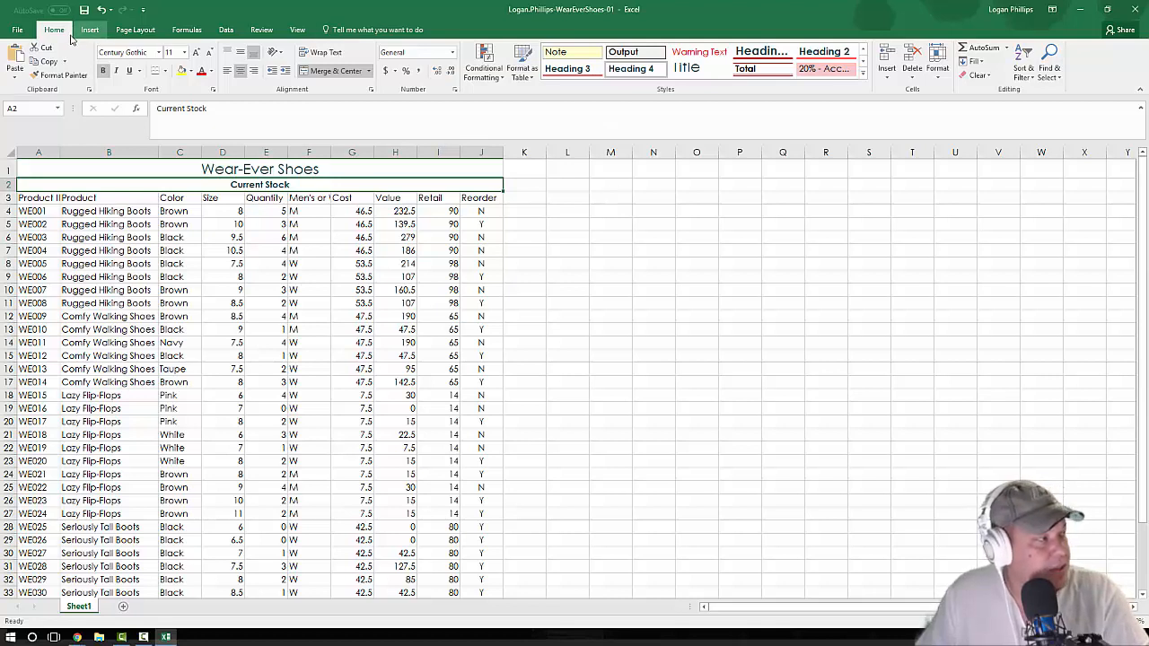
Step: Set the font size of the Current Stock subtitle in row 2 to 14
{"action": "left_click", "coordinate": [183, 52]}
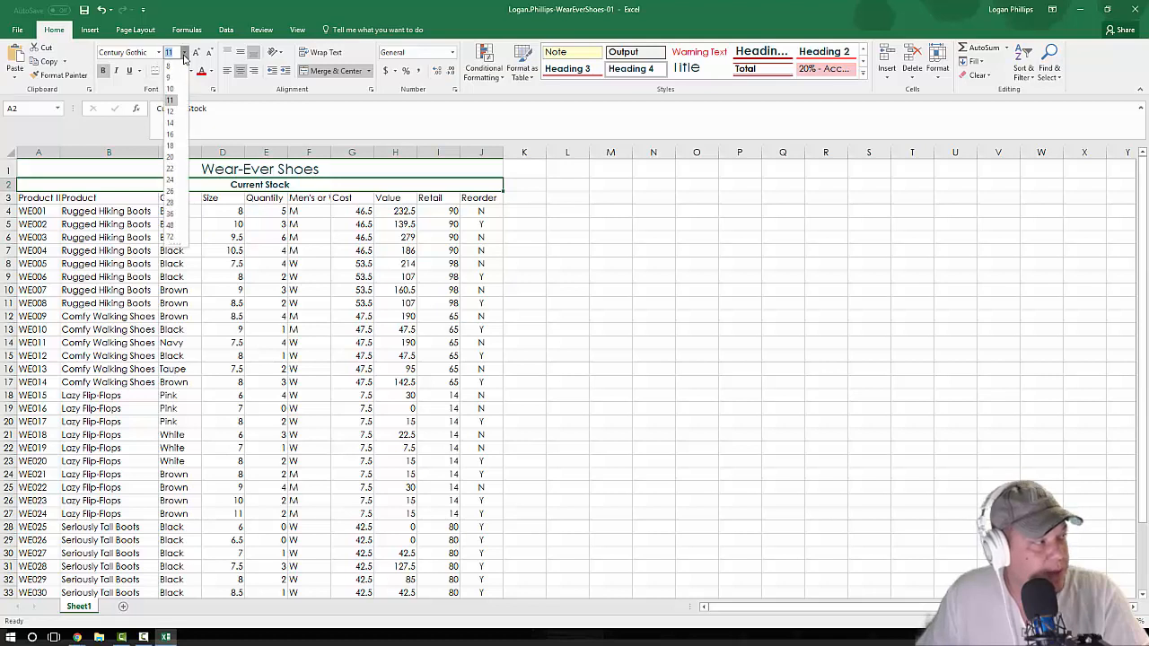
{"action": "left_click", "coordinate": [170, 123]}
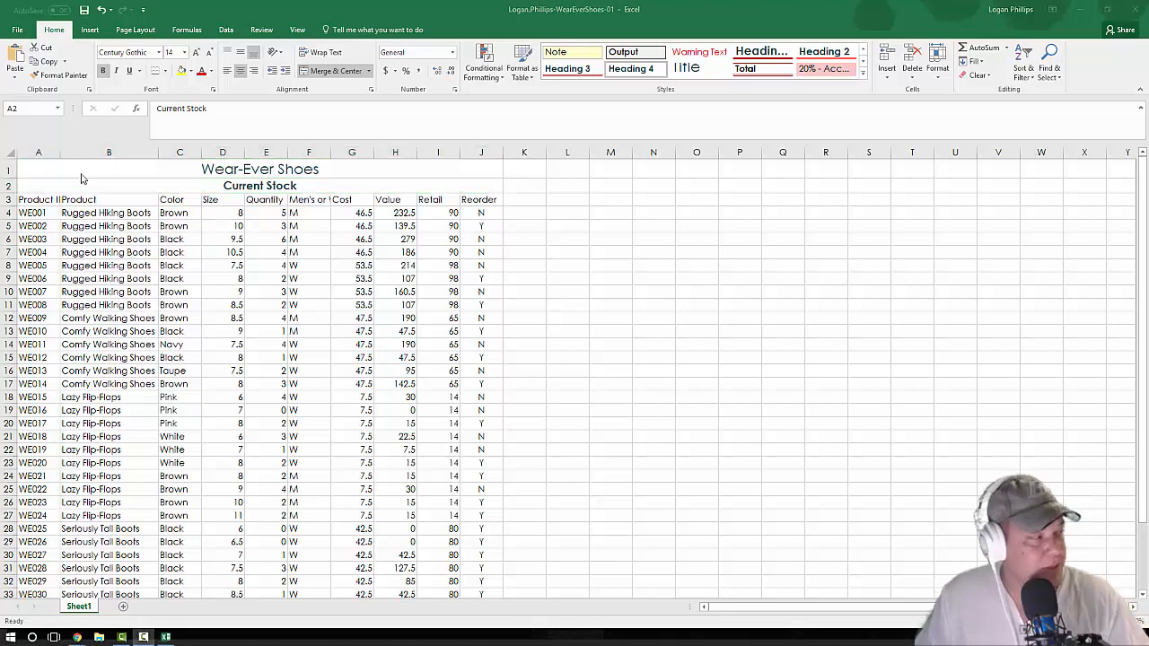
Step: Set the row height of rows 1 and 2 to 14
{"action": "left_click", "coordinate": [6, 172]}
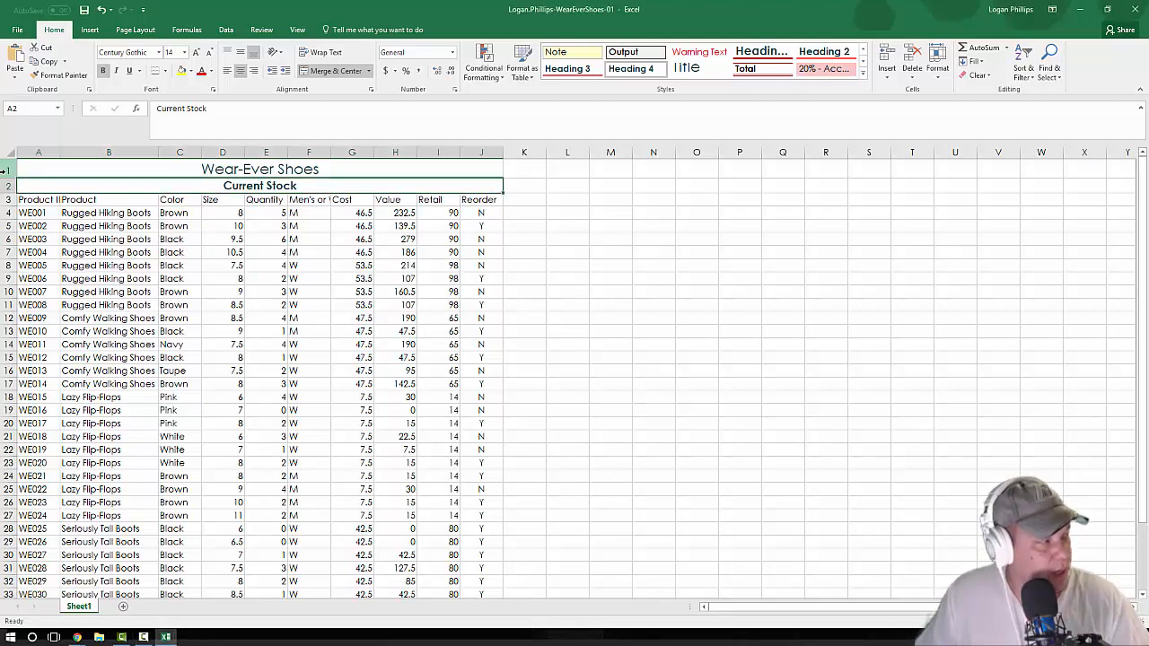
{"action": "left_click", "coordinate": [7, 171]}
{"action": "left_click", "coordinate": [7, 186]}
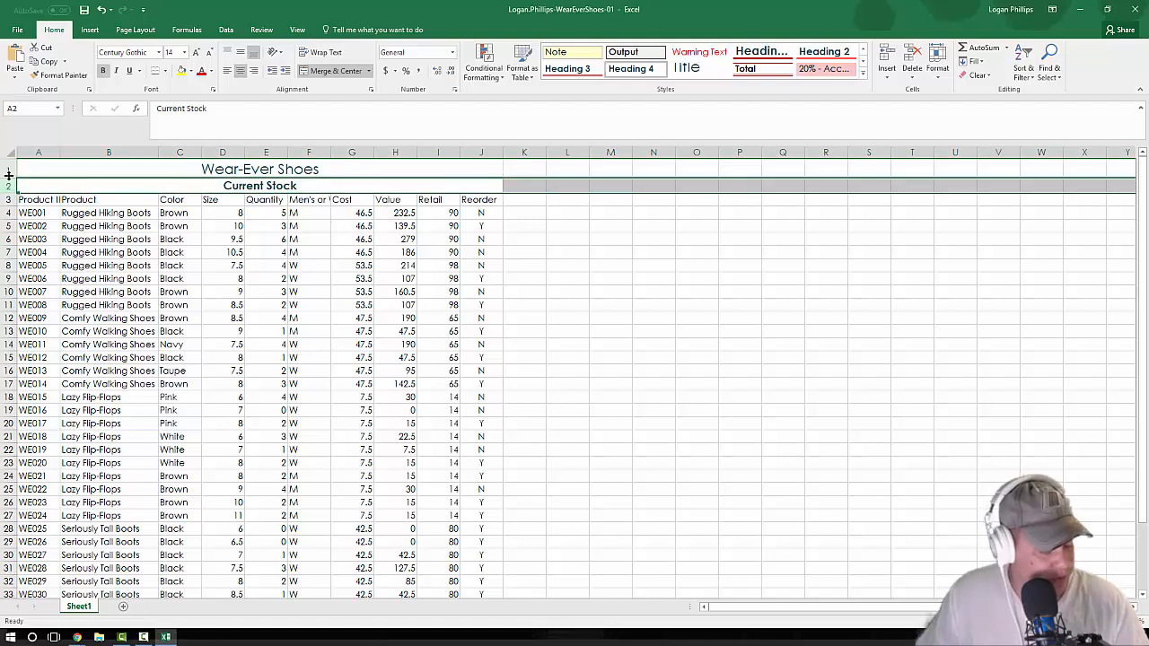
{"action": "left_click", "coordinate": [7, 169]}
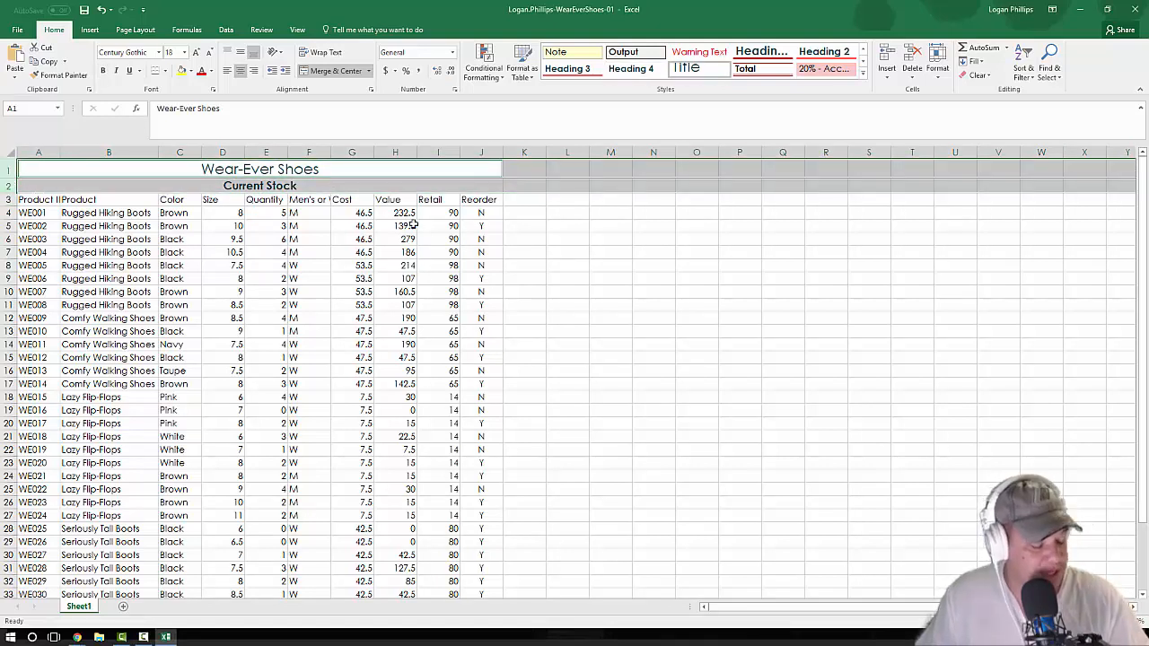
{"action": "left_click", "coordinate": [8, 169]}
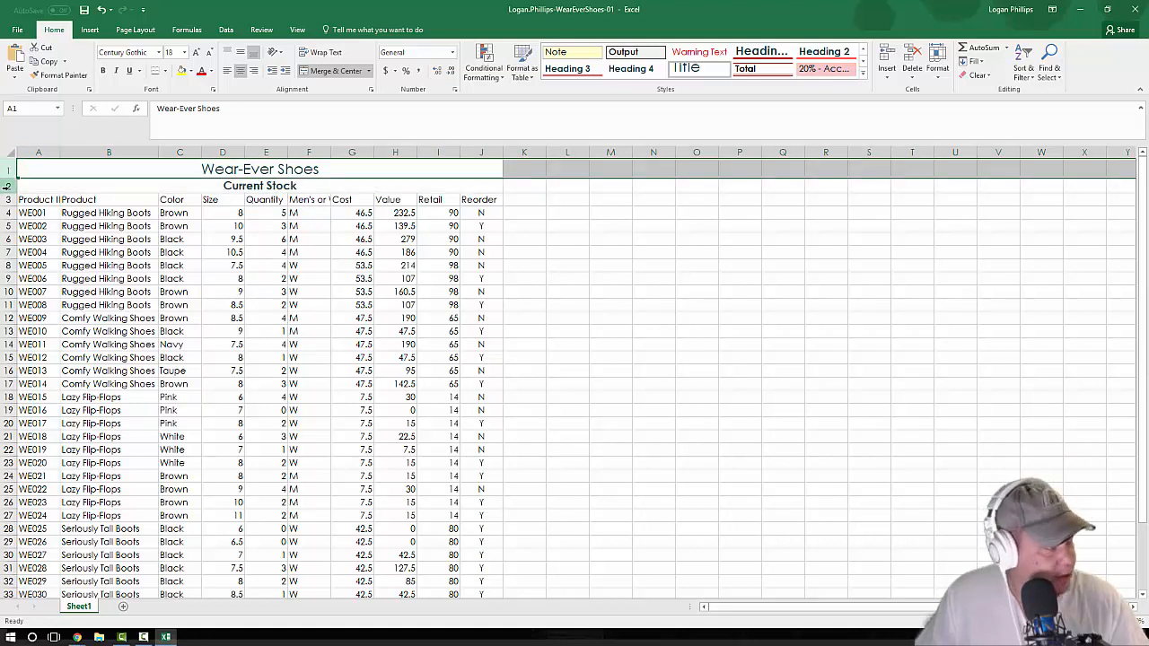
{"action": "left_click", "coordinate": [7, 186], "text": "shift"}
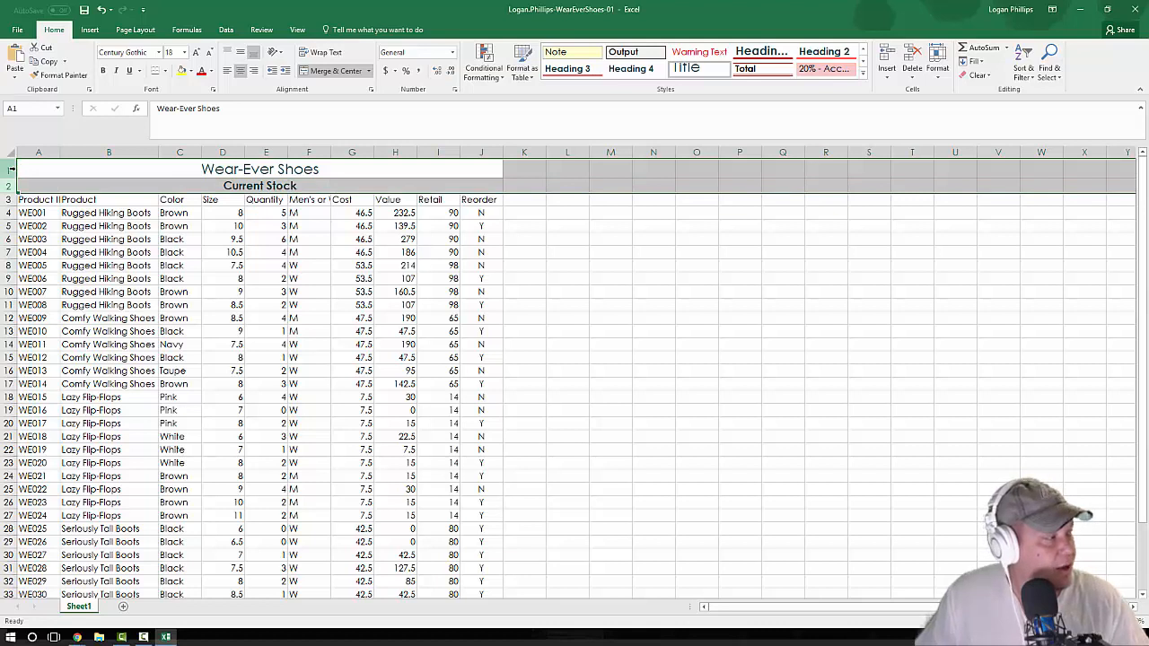
{"action": "left_click_drag", "start_coordinate": [11, 169], "coordinate": [7, 188]}
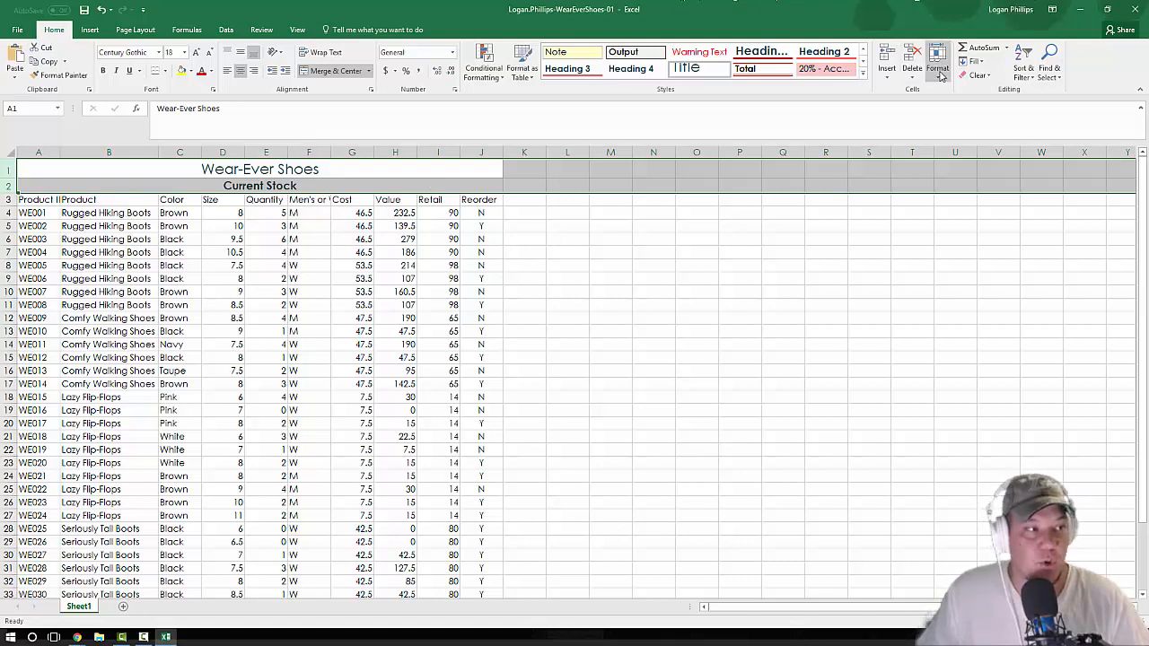
{"action": "left_click", "coordinate": [940, 77]}
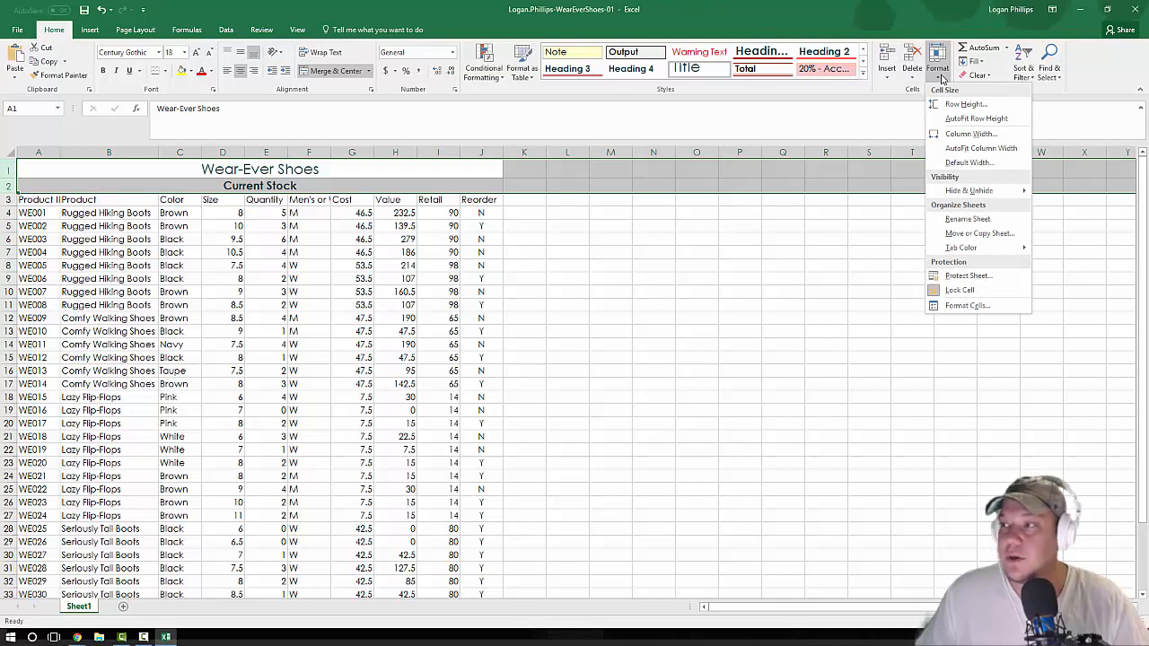
{"action": "left_click", "coordinate": [958, 105]}
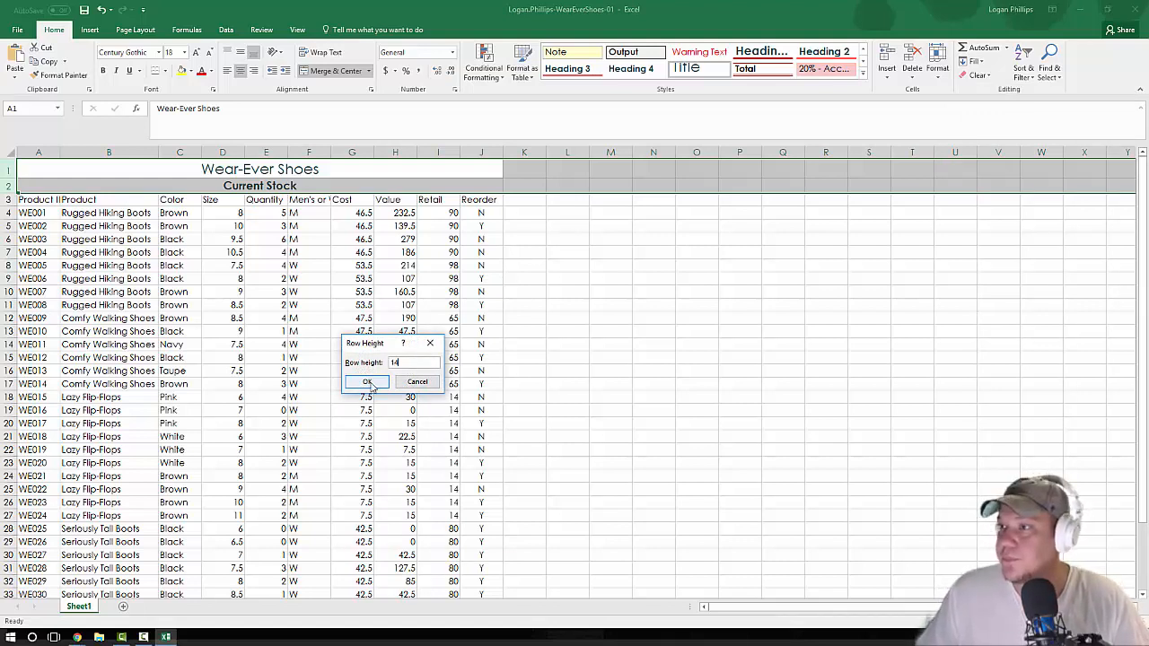
{"action": "left_click", "coordinate": [368, 382]}
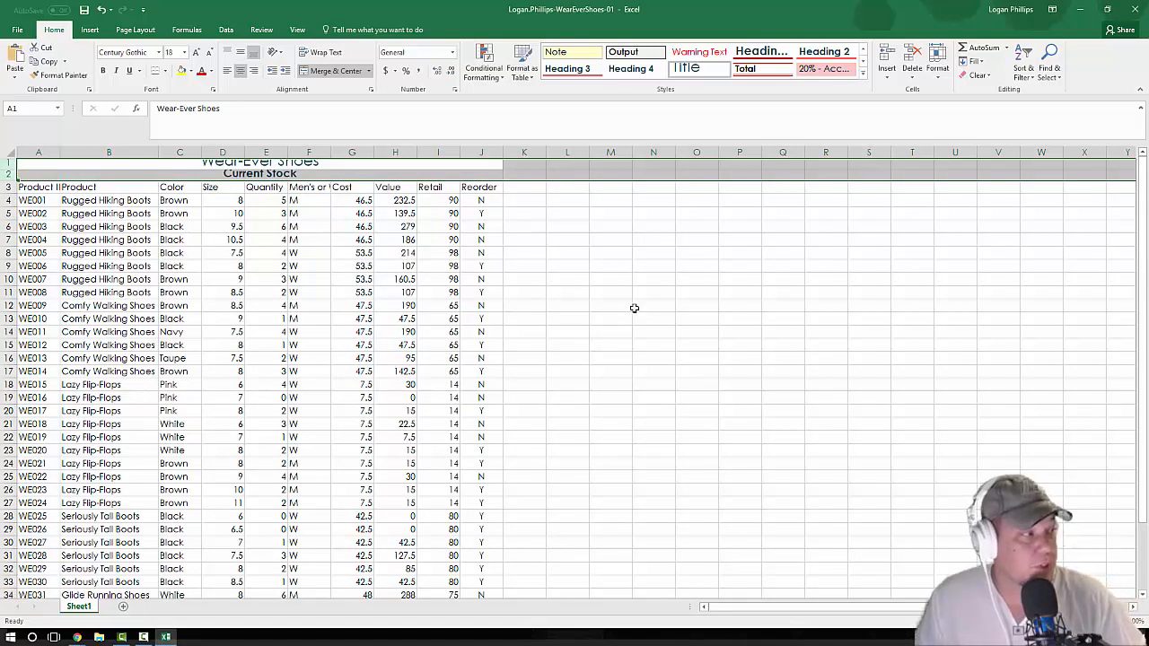
Step: Change the row height of the selected rows 1 and 2 to 22
{"action": "left_click", "coordinate": [937, 63]}
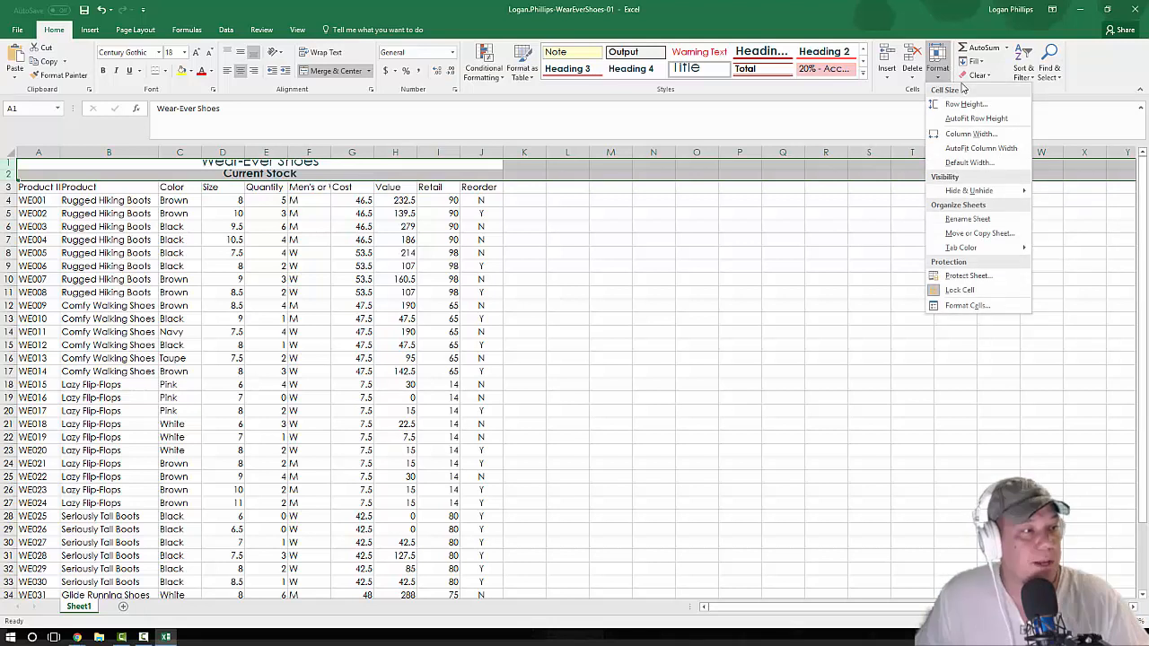
{"action": "left_click", "coordinate": [974, 108]}
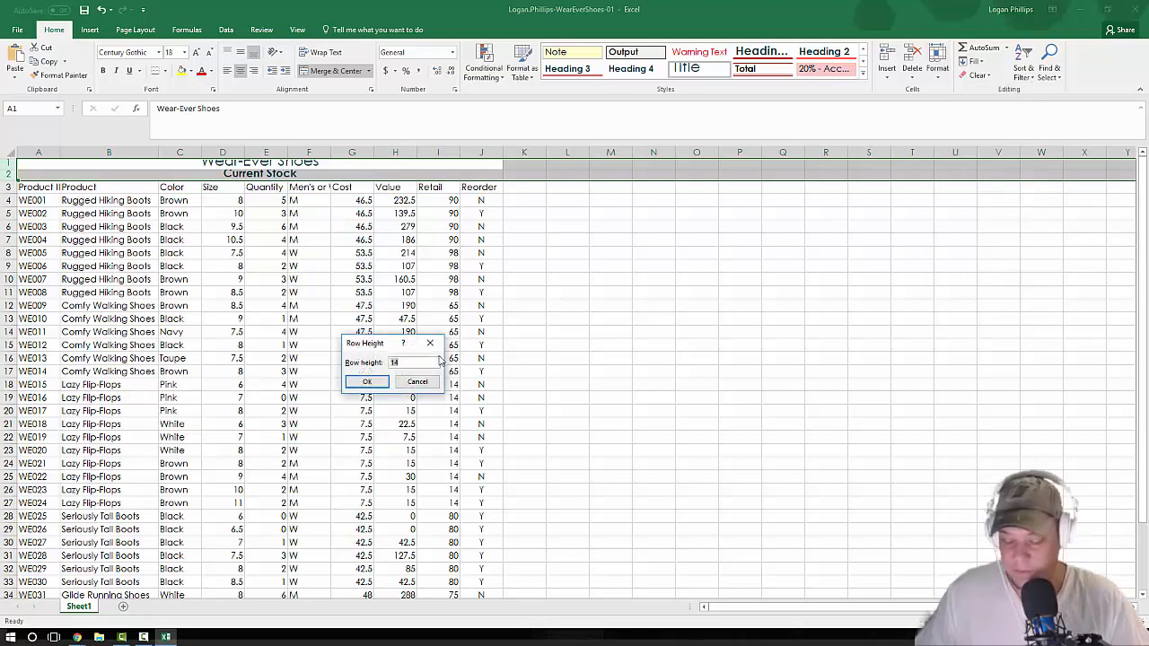
{"action": "left_click", "coordinate": [375, 381]}
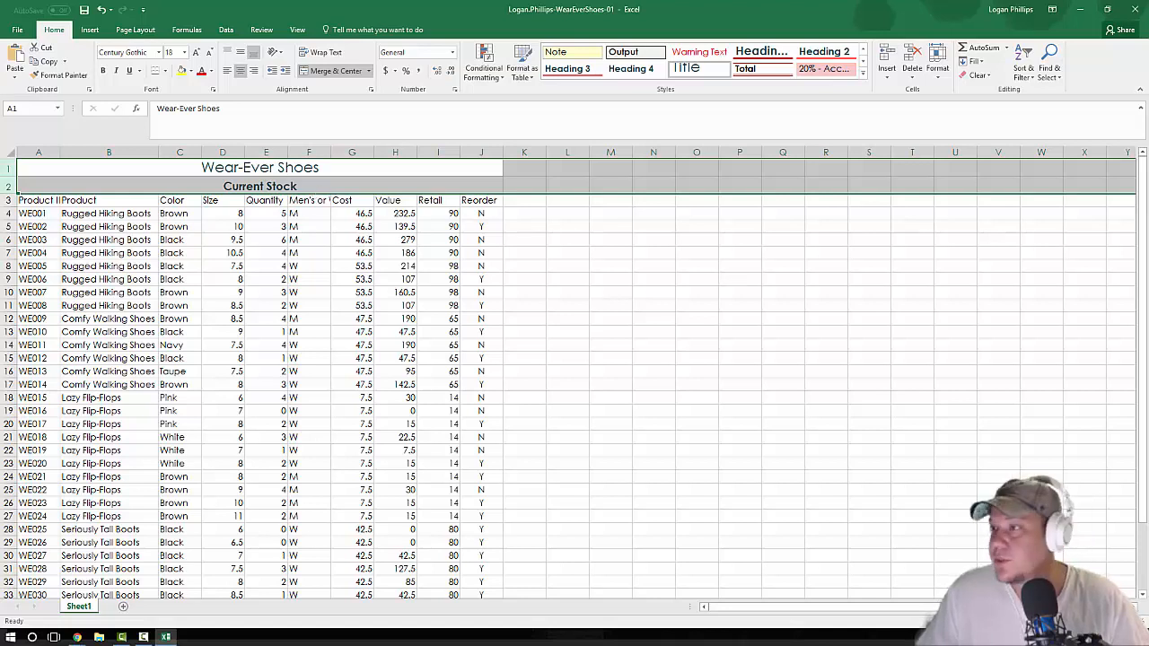
Step: Apply the 40% - Accent3 cell style and bold formatting to the column headings in A3:J3
{"action": "key", "text": "alt+Tab"}
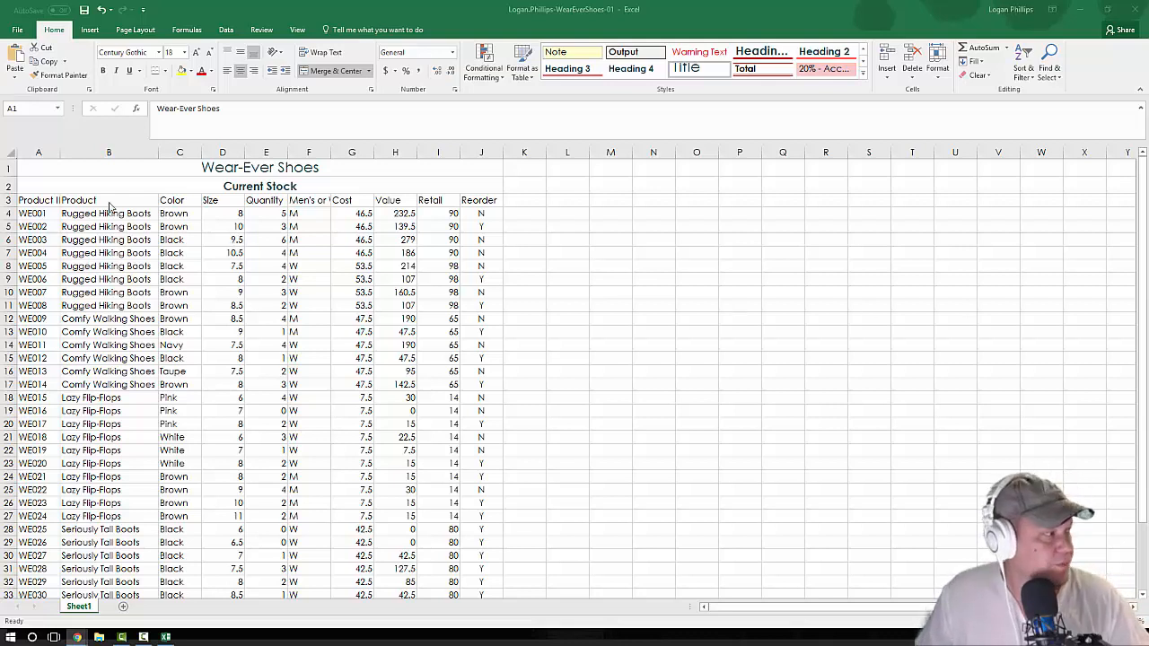
{"action": "left_click", "coordinate": [36, 201]}
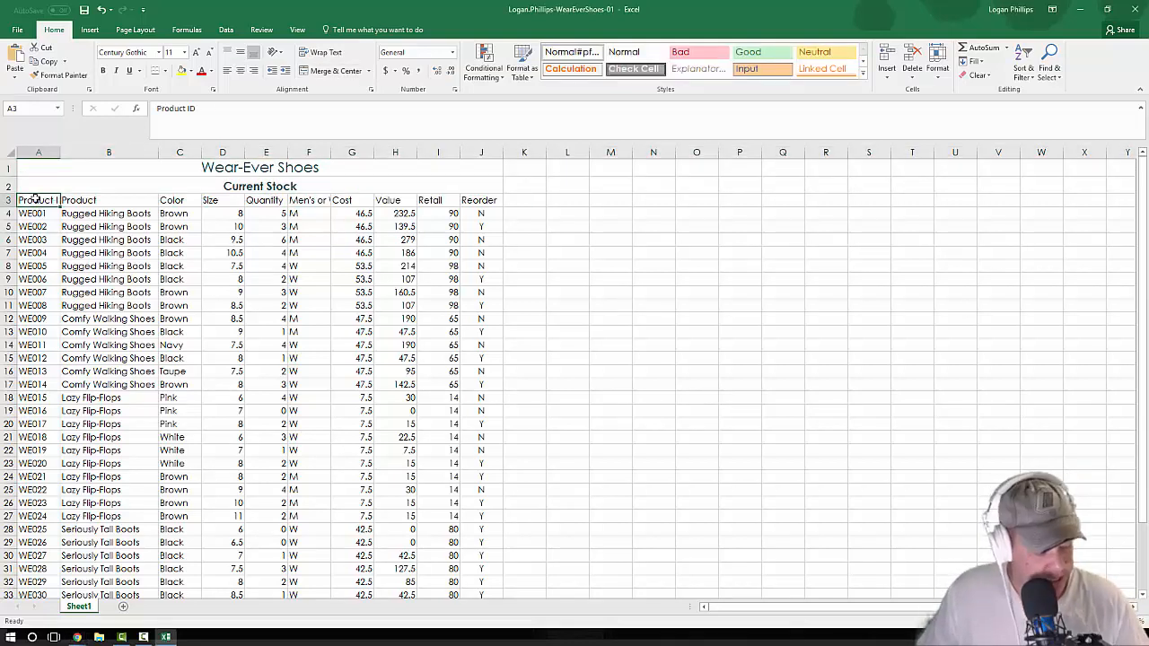
{"action": "key", "text": "shift+Right"}
{"action": "key", "text": "shift+Right"}
{"action": "key", "text": "shift+Right"}
{"action": "key", "text": "shift+Right"}
{"action": "key", "text": "shift+Right"}
{"action": "key", "text": "shift+Right"}
{"action": "key", "text": "shift+Right"}
{"action": "key", "text": "shift+Right"}
{"action": "key", "text": "shift+Right"}
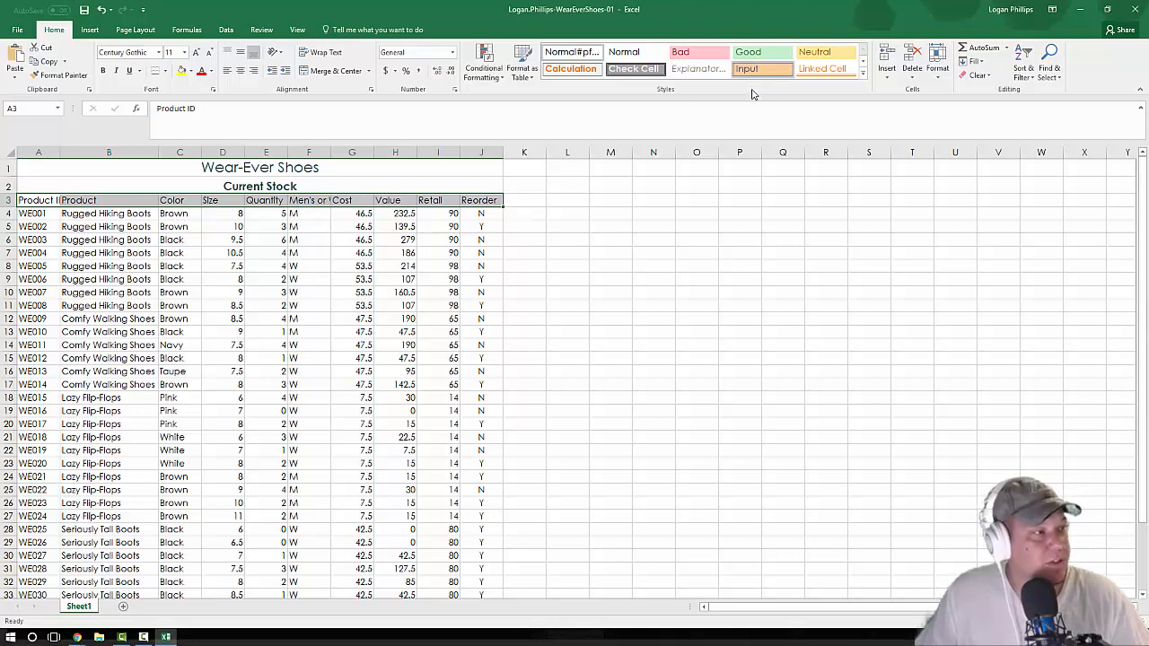
{"action": "left_click", "coordinate": [863, 75]}
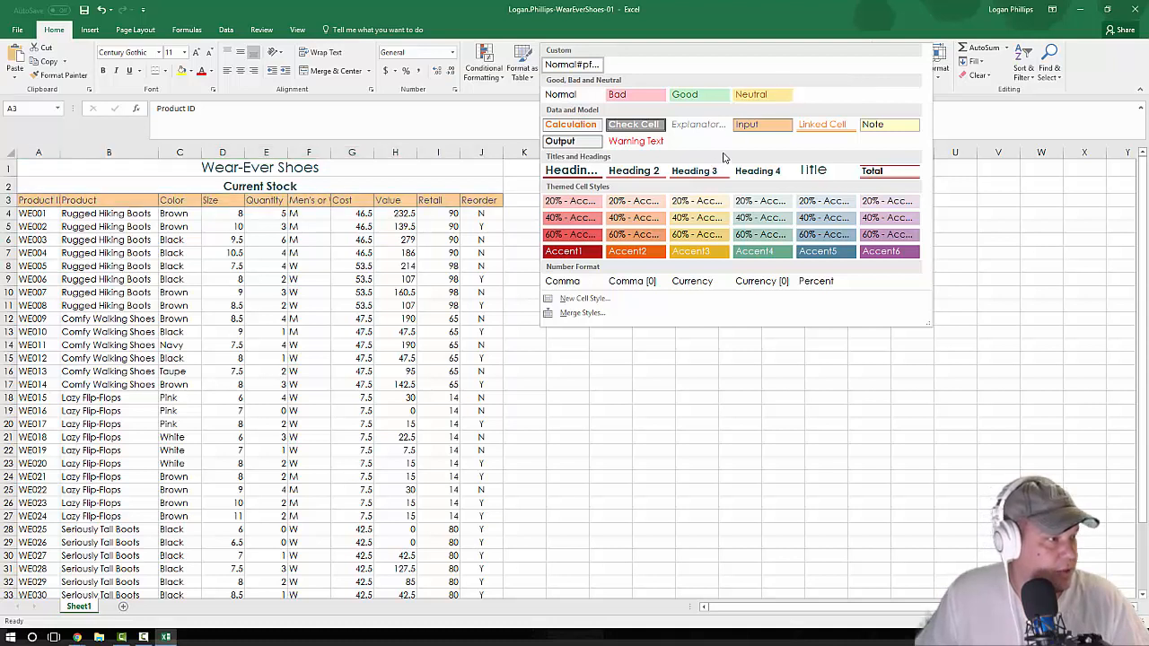
{"action": "left_click", "coordinate": [687, 220]}
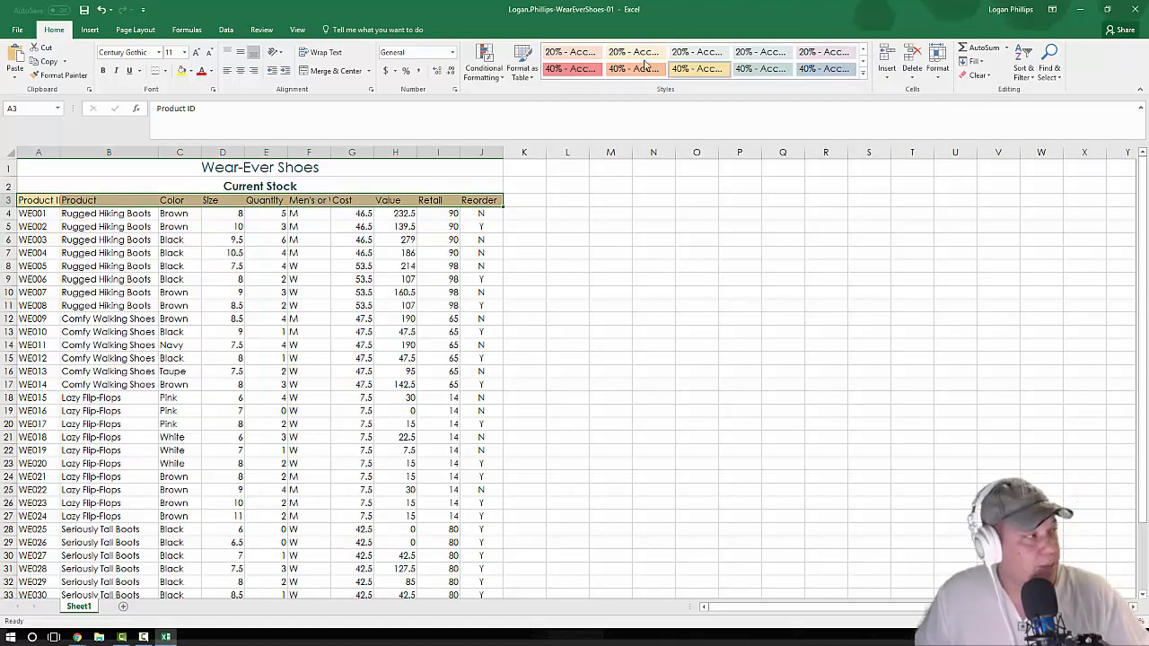
{"action": "left_click", "coordinate": [102, 70]}
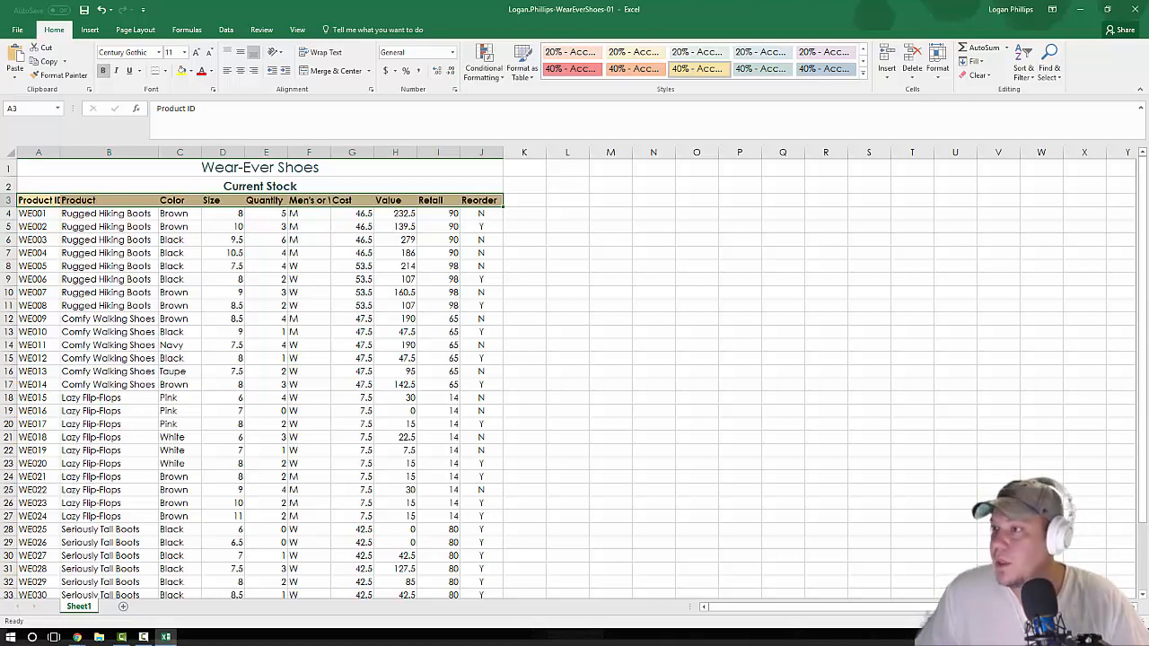
Step: Increase the height of the column heading row 3 to 21.00
{"action": "scroll", "coordinate": [575, 377], "scroll_direction": "down", "scroll_amount": 2}
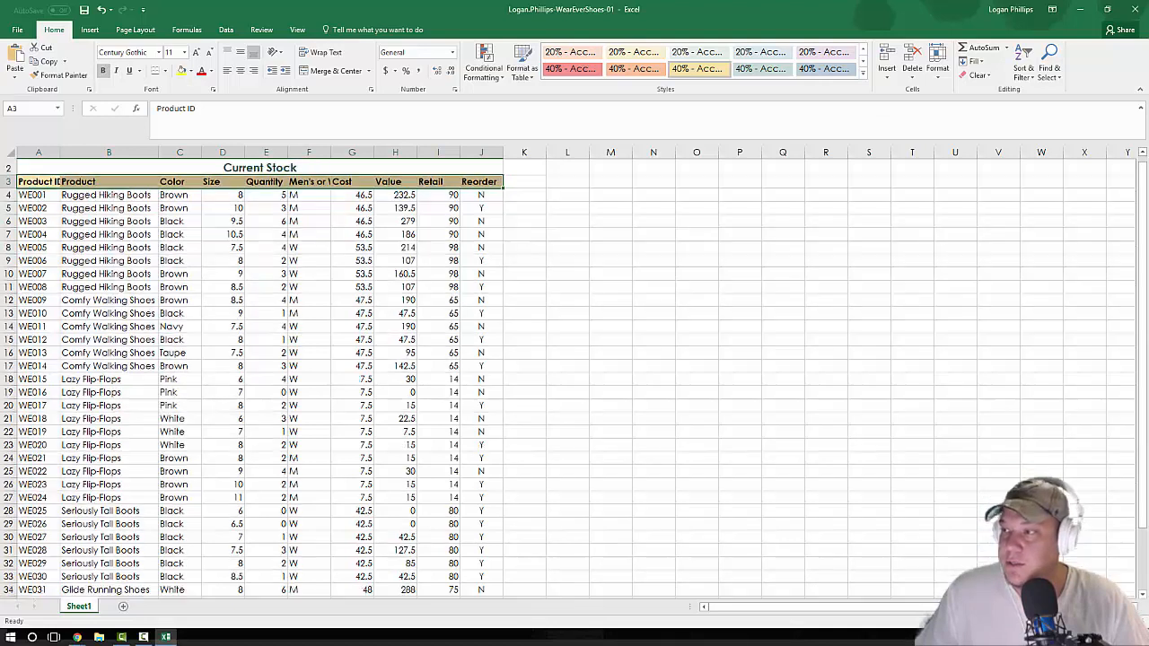
{"action": "key", "text": "alt+Tab"}
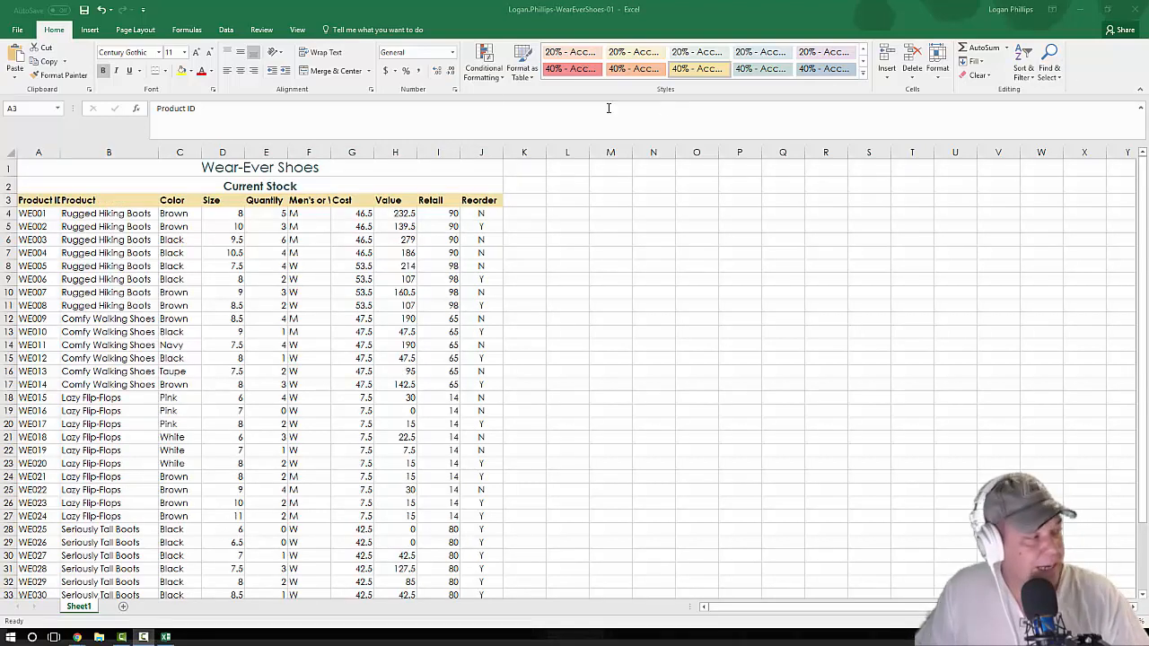
{"action": "left_click", "coordinate": [7, 202]}
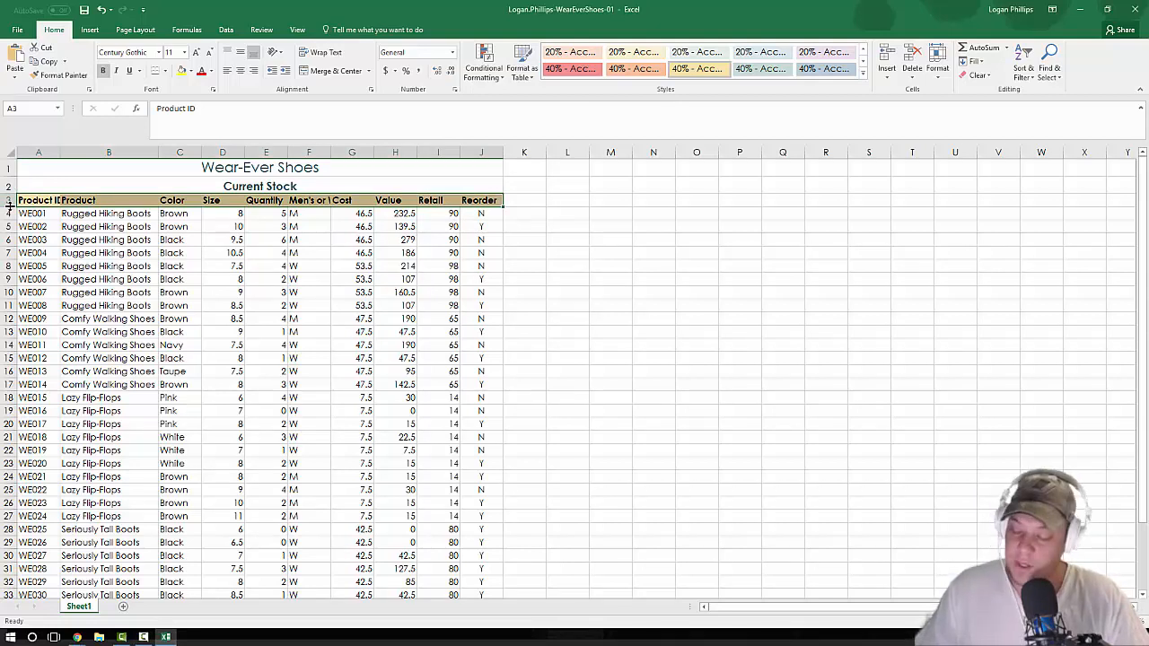
{"action": "left_click_drag", "start_coordinate": [9, 207], "coordinate": [9, 207]}
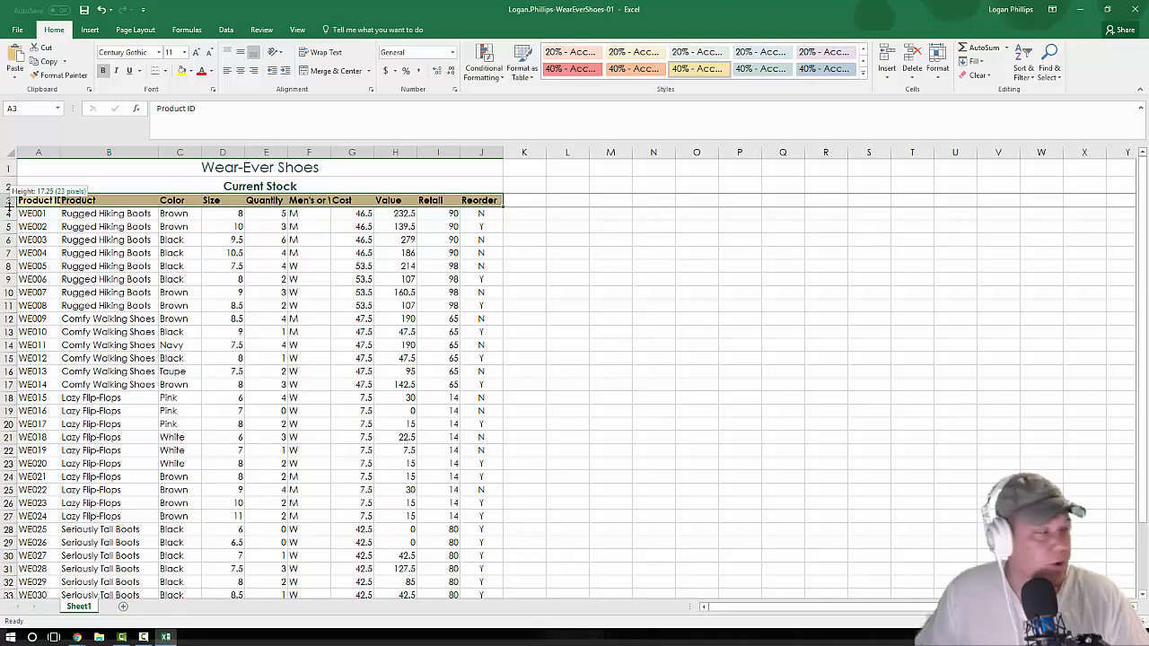
{"action": "left_click_drag", "start_coordinate": [8, 206], "coordinate": [8, 210]}
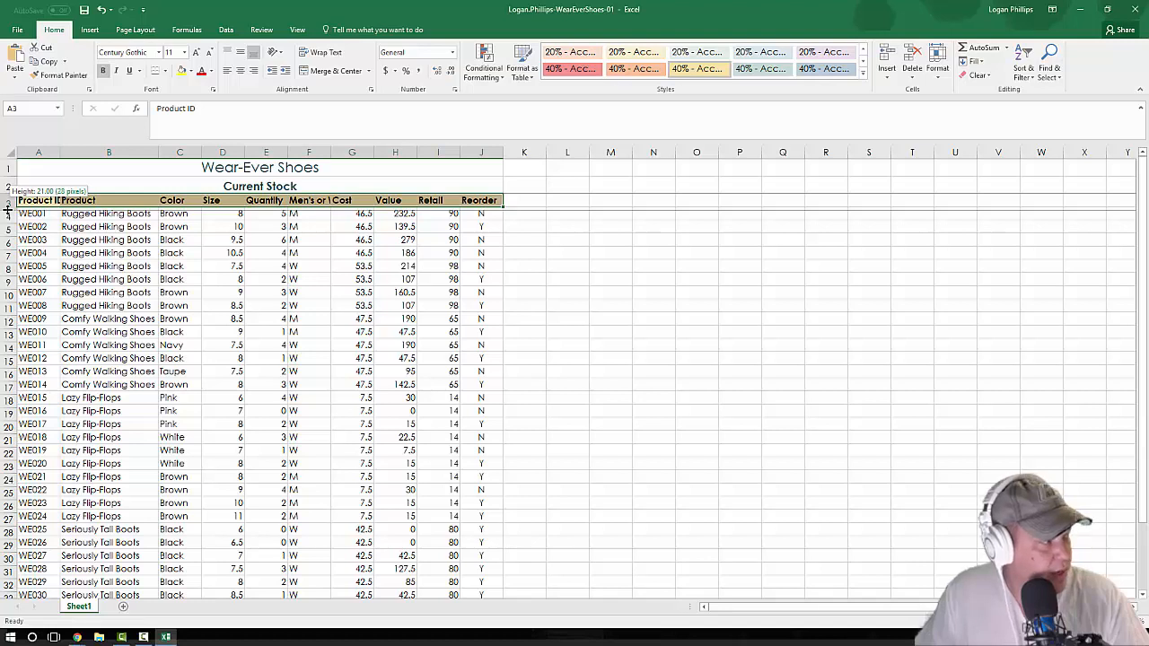
{"action": "left_click_drag", "start_coordinate": [7, 207], "coordinate": [7, 207]}
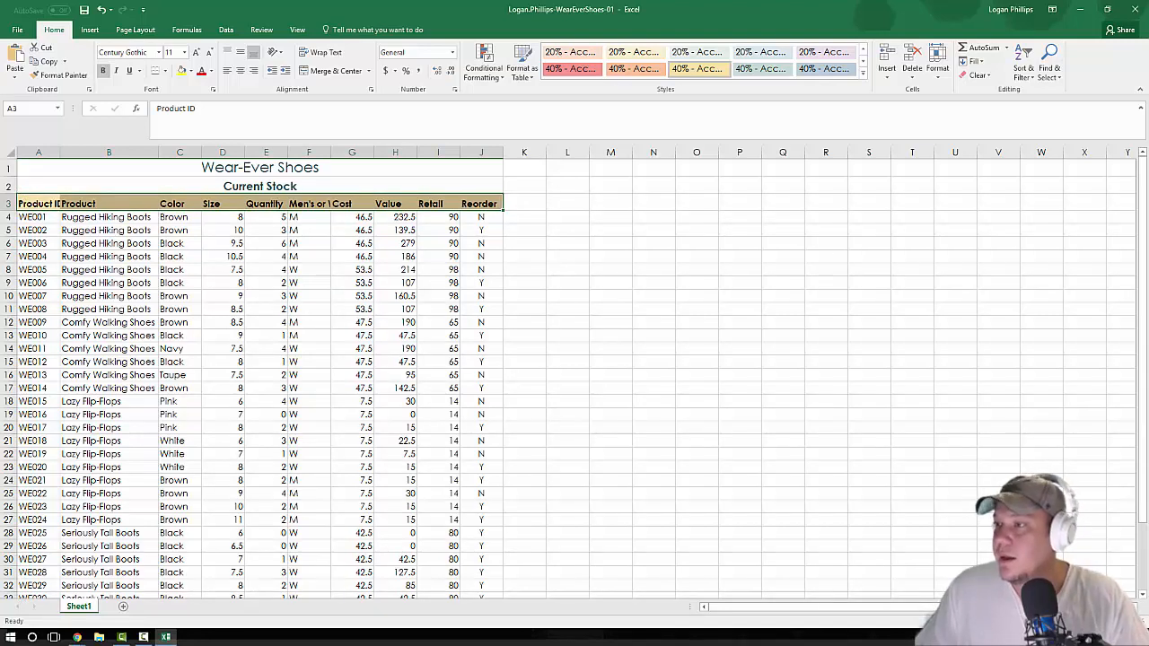
Step: Center the size, quantity and men's or women's data in D4:F39 horizontally
{"action": "key", "text": "alt+Tab"}
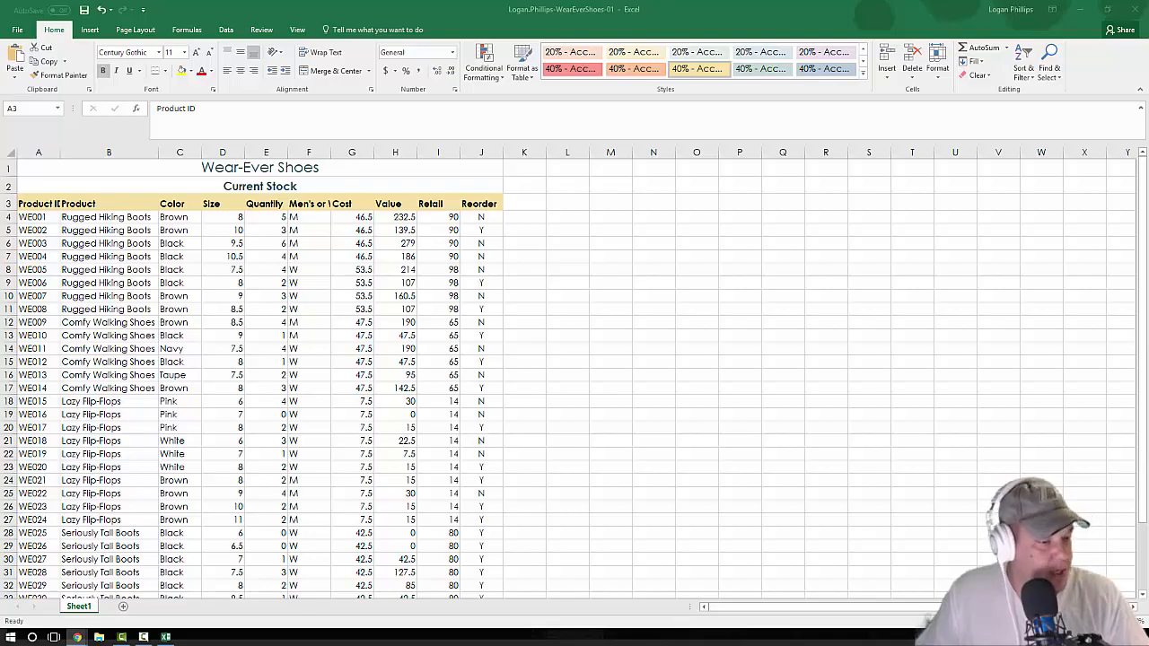
{"action": "left_click_drag", "start_coordinate": [1072, 622], "coordinate": [1066, 621]}
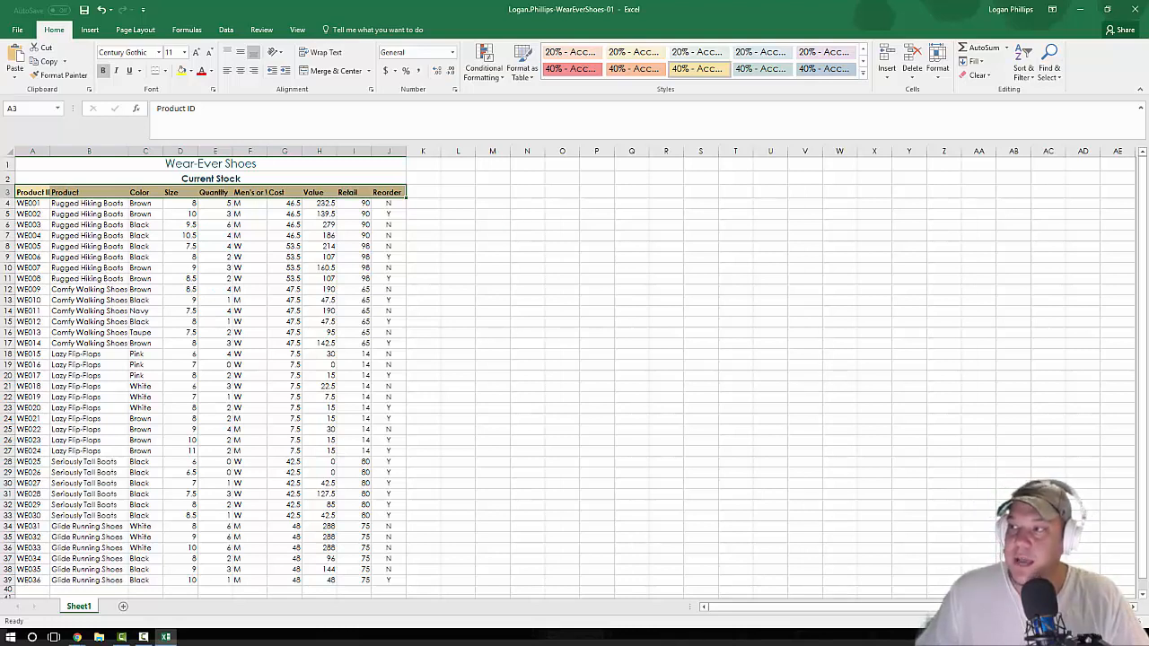
{"action": "key", "text": "alt+Tab"}
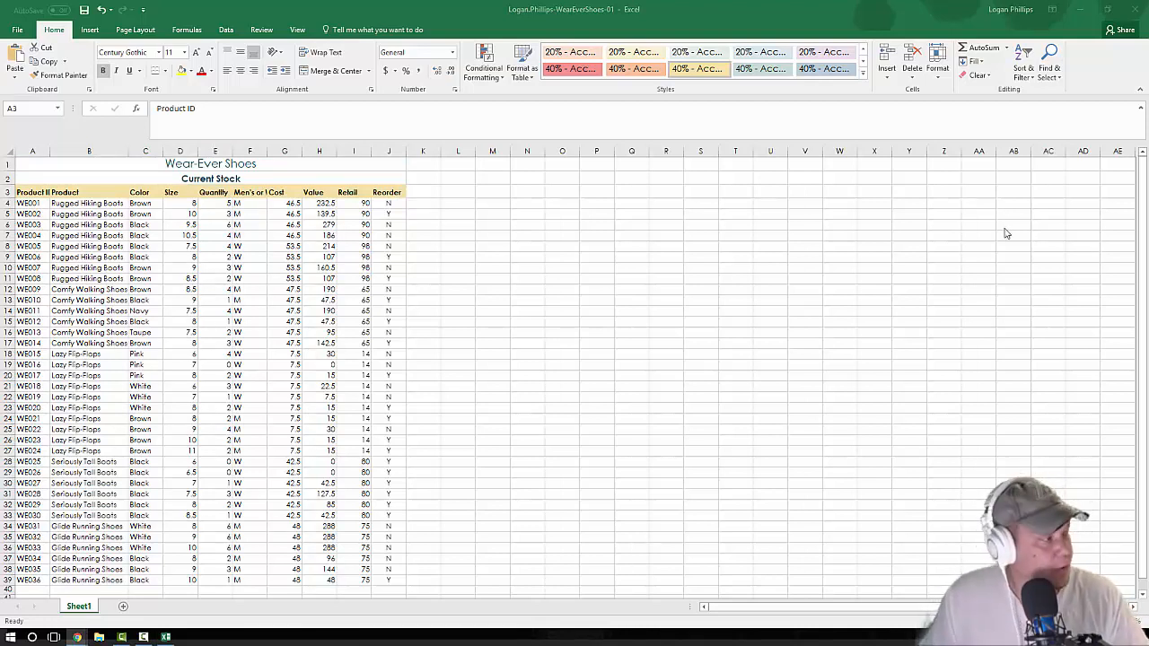
{"action": "key", "text": "alt+Tab"}
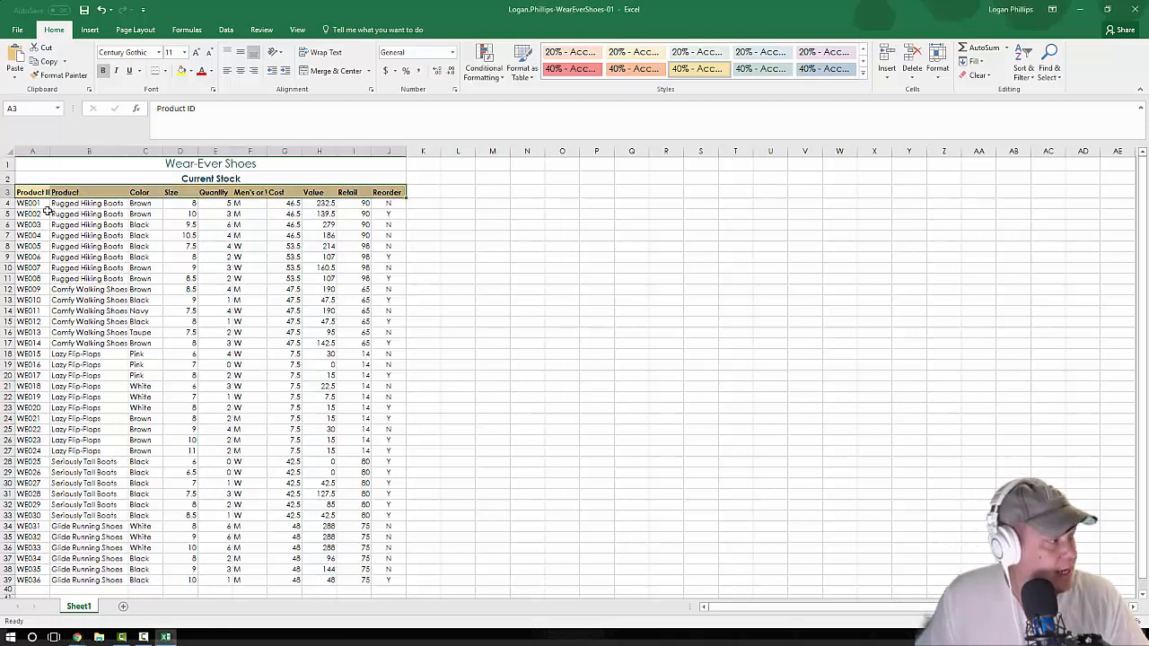
{"action": "left_click", "coordinate": [28, 204]}
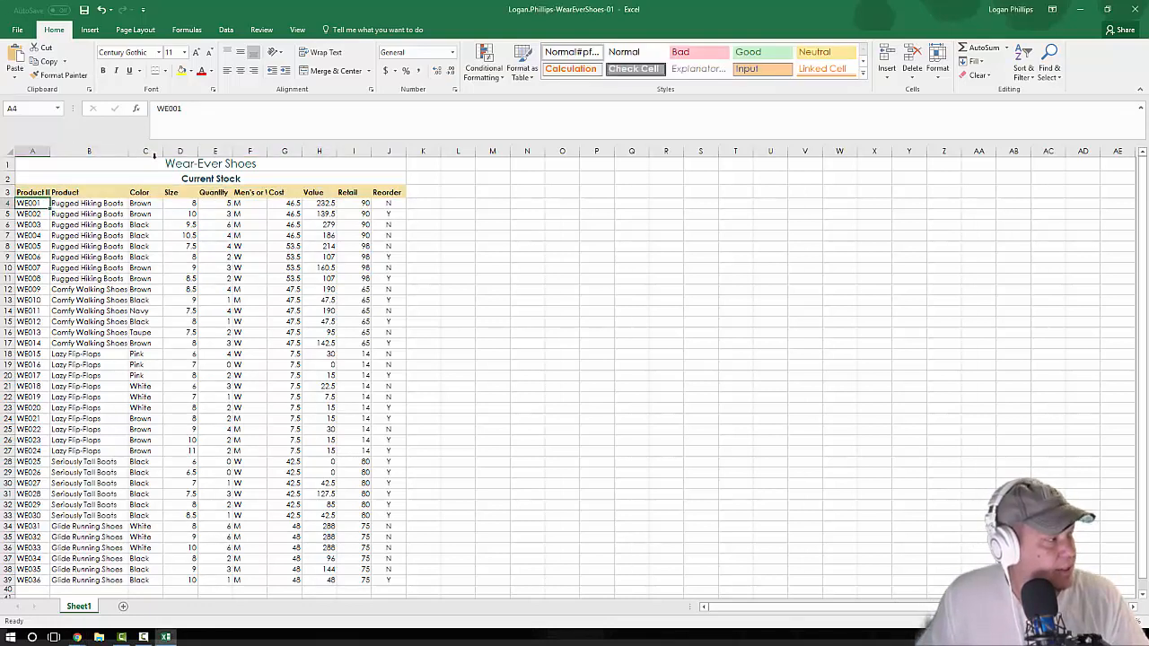
{"action": "left_click", "coordinate": [192, 205]}
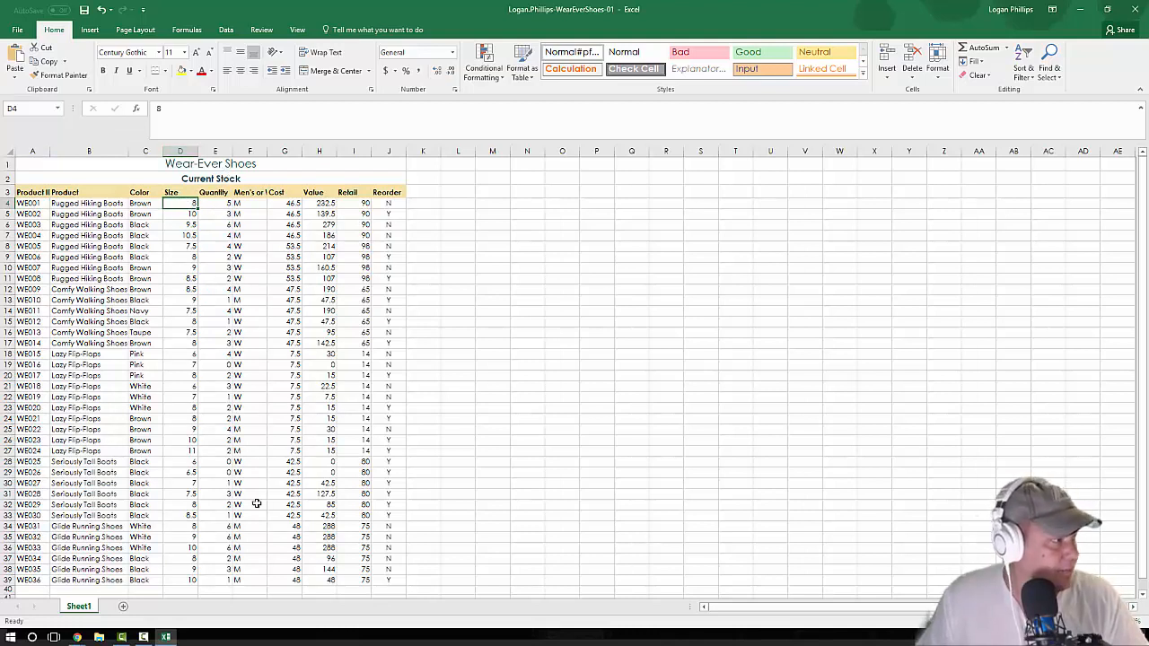
{"action": "left_click", "coordinate": [248, 580], "text": "shift"}
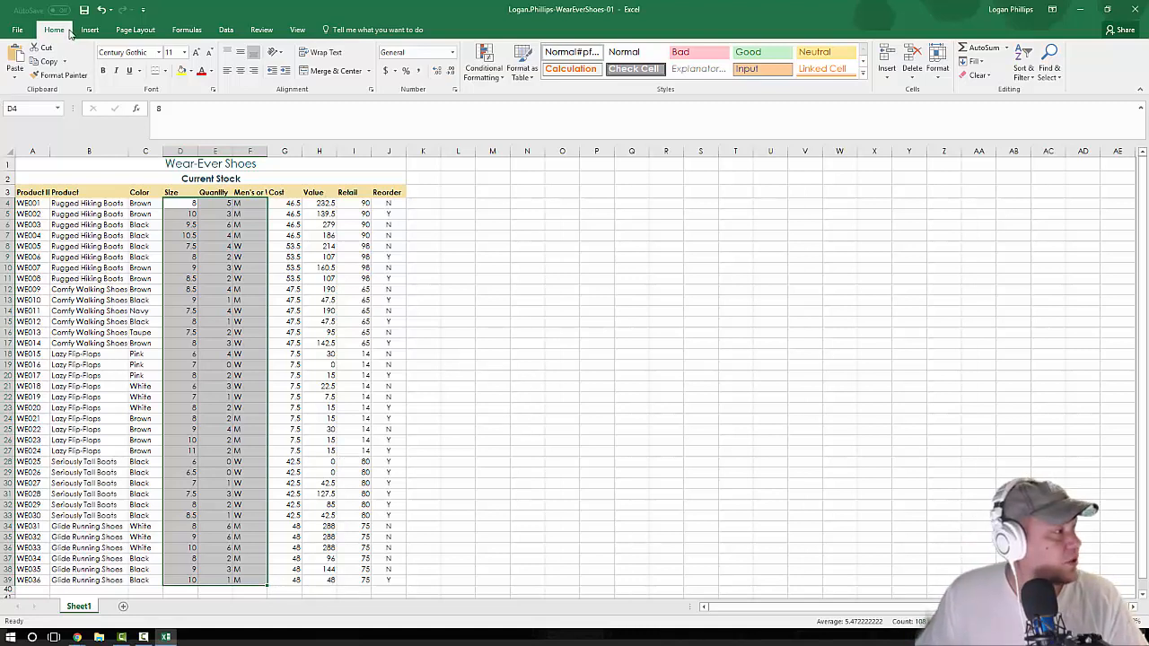
{"action": "left_click", "coordinate": [238, 72]}
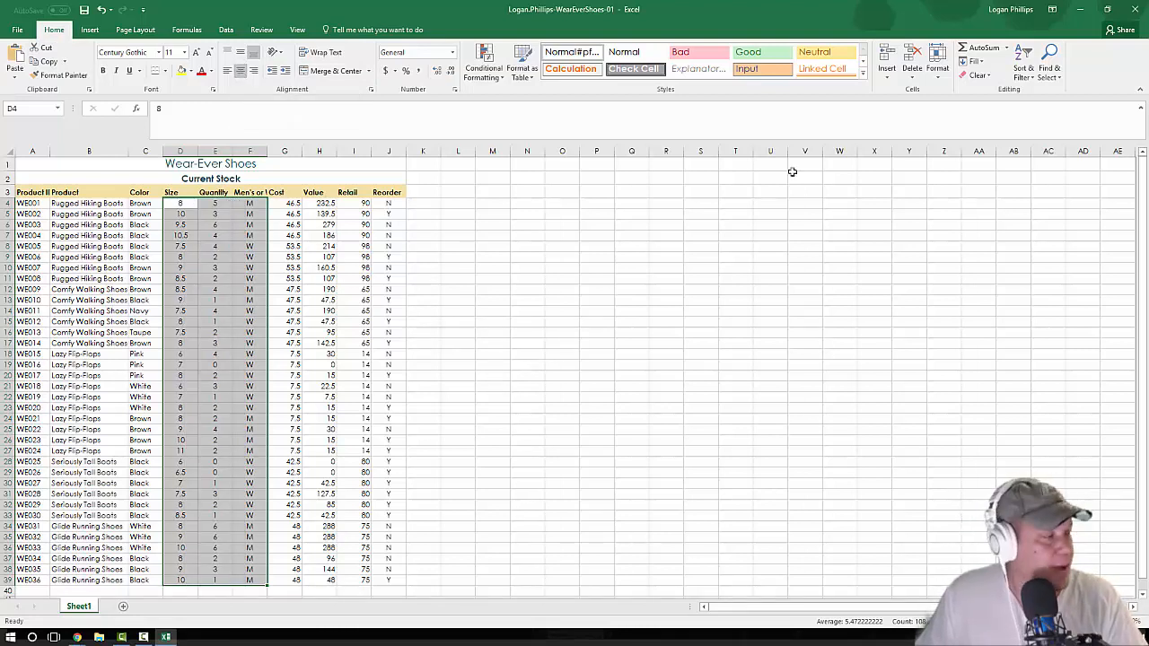
Step: Apply the Accounting number format to the Cost and Value data in G4:H39
{"action": "left_click", "coordinate": [283, 203]}
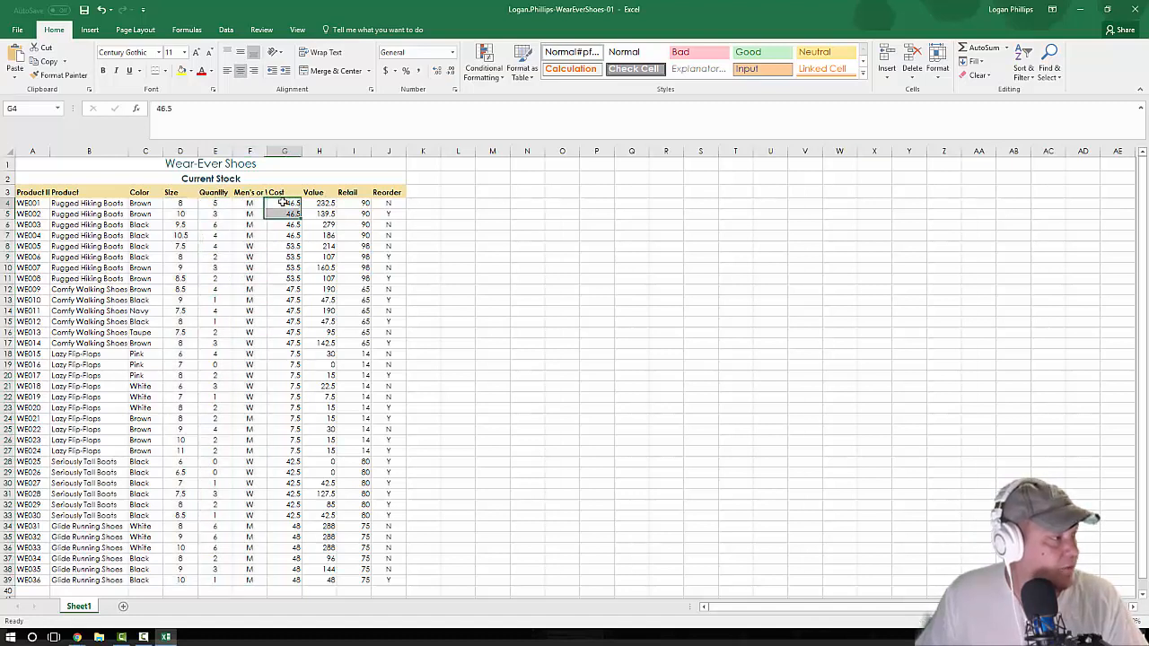
{"action": "left_click", "coordinate": [333, 580], "text": "shift"}
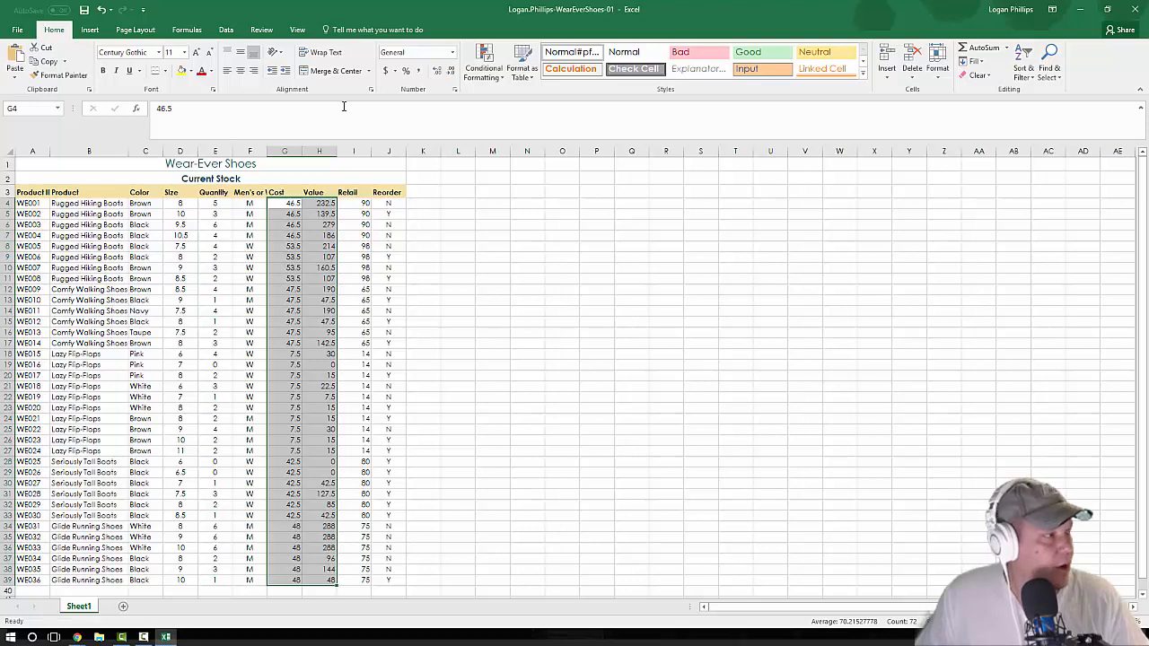
{"action": "left_click", "coordinate": [454, 57]}
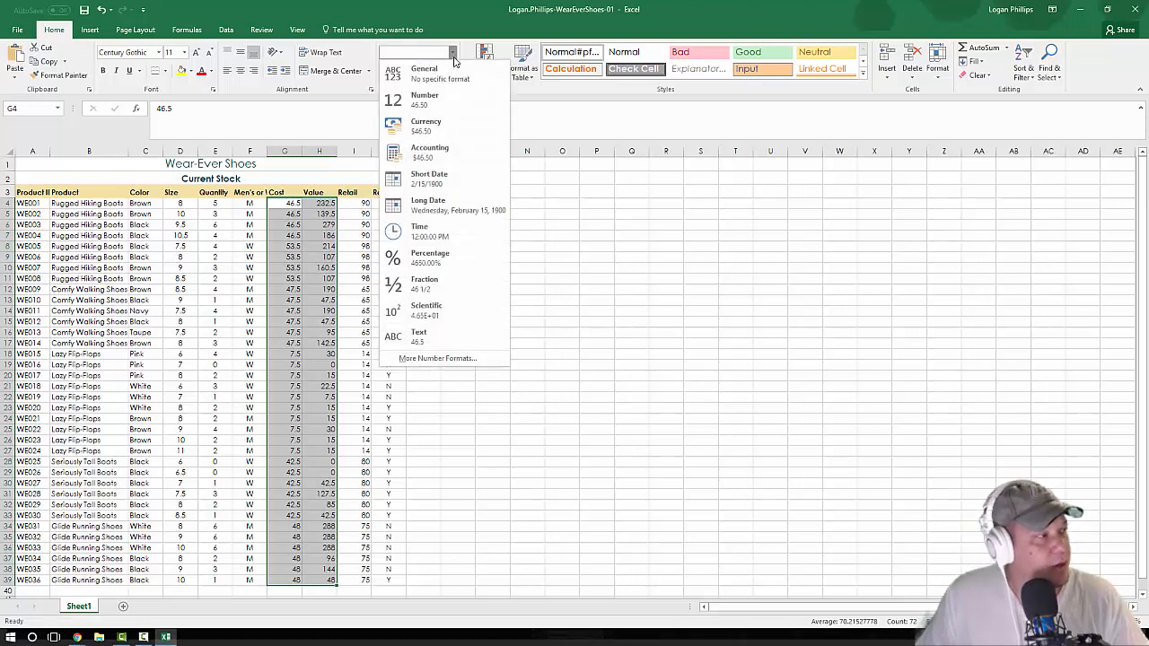
{"action": "left_click", "coordinate": [447, 147]}
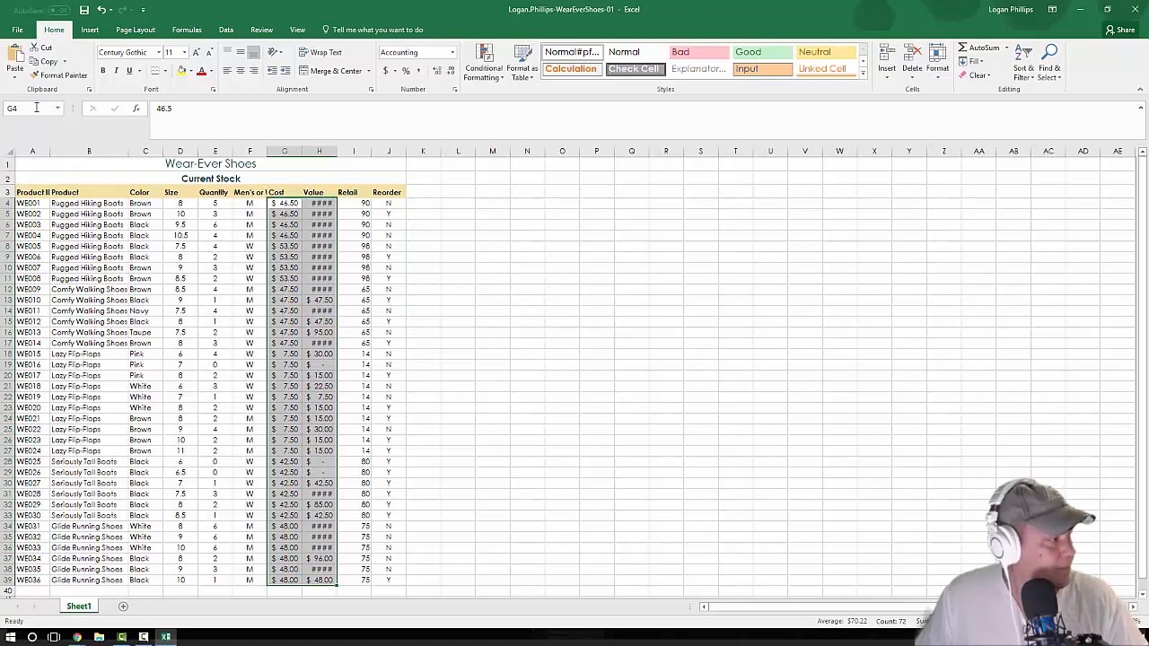
Step: Apply All Borders and font size 12 to the column headings and data in A3:J39
{"action": "left_click", "coordinate": [34, 191]}
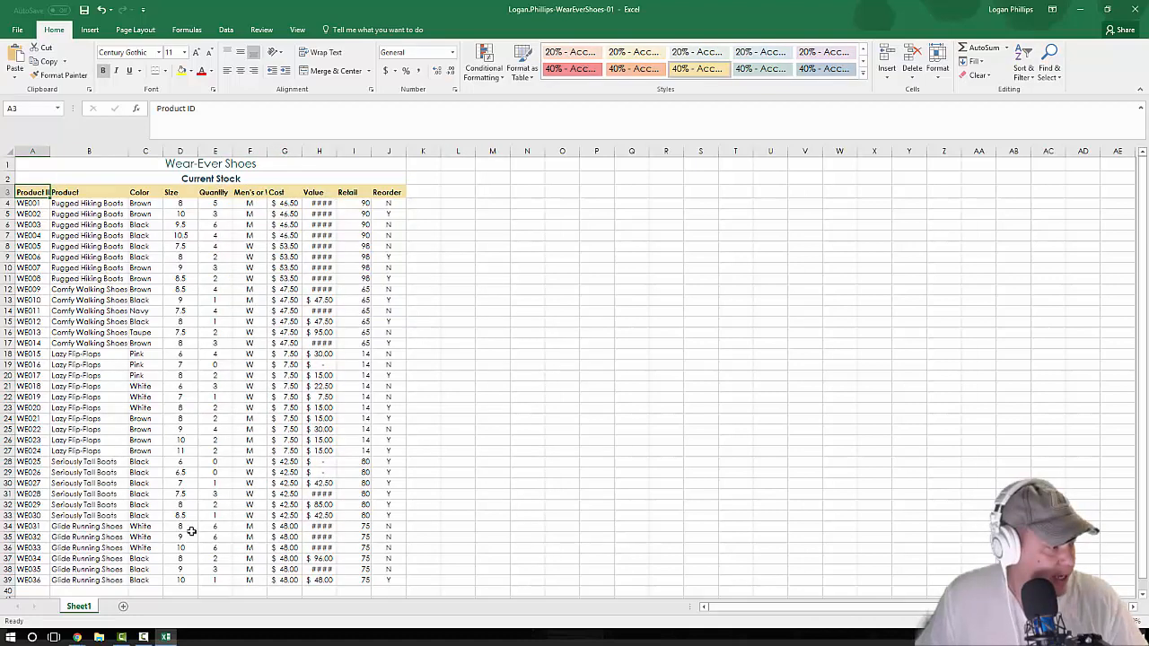
{"action": "left_click", "coordinate": [386, 580], "text": "shift"}
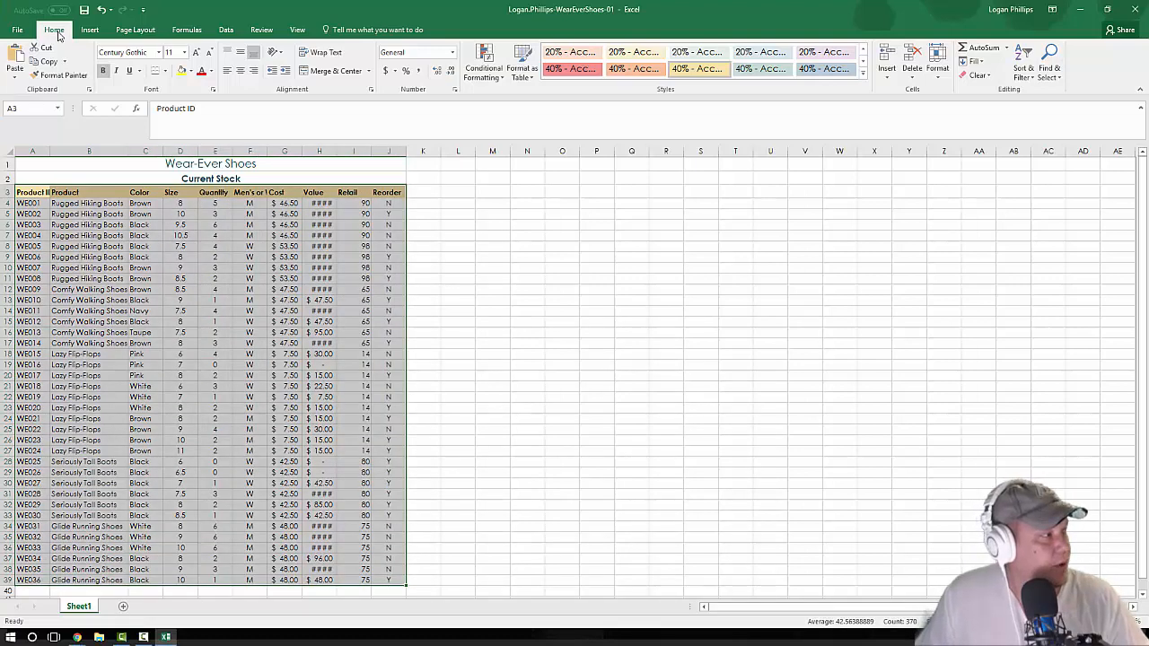
{"action": "left_click", "coordinate": [166, 72]}
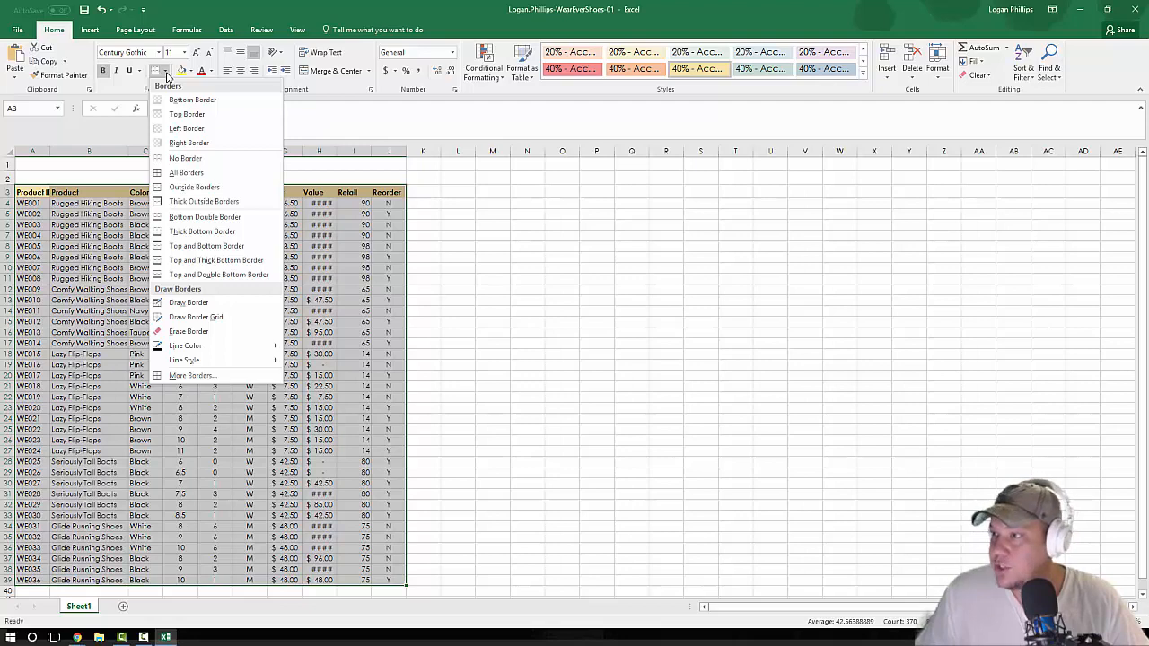
{"action": "left_click", "coordinate": [198, 172]}
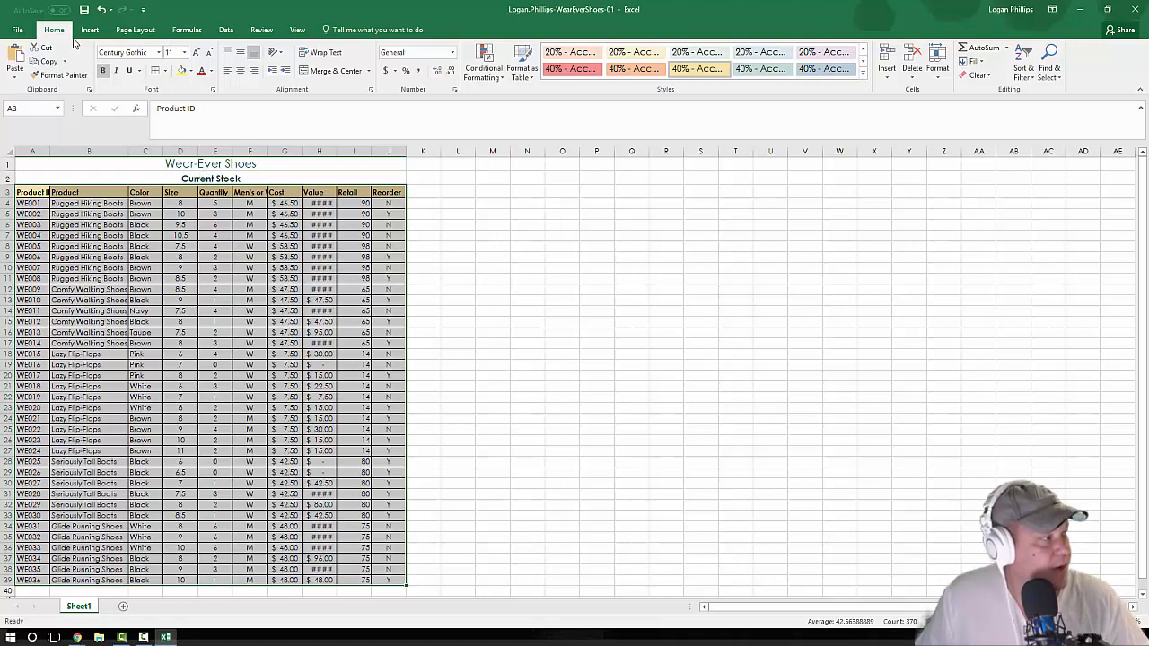
{"action": "left_click", "coordinate": [184, 52]}
{"action": "left_click", "coordinate": [184, 111]}
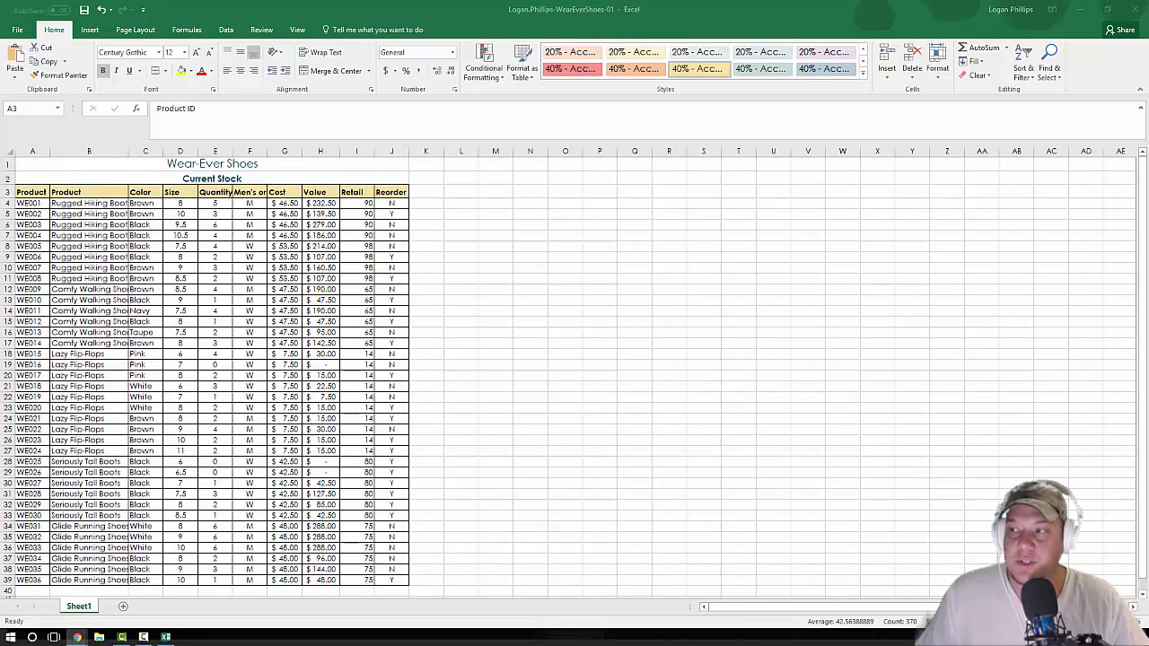
Step: Indent the product and color data in B4:C39 by one level
{"action": "left_click", "coordinate": [94, 199]}
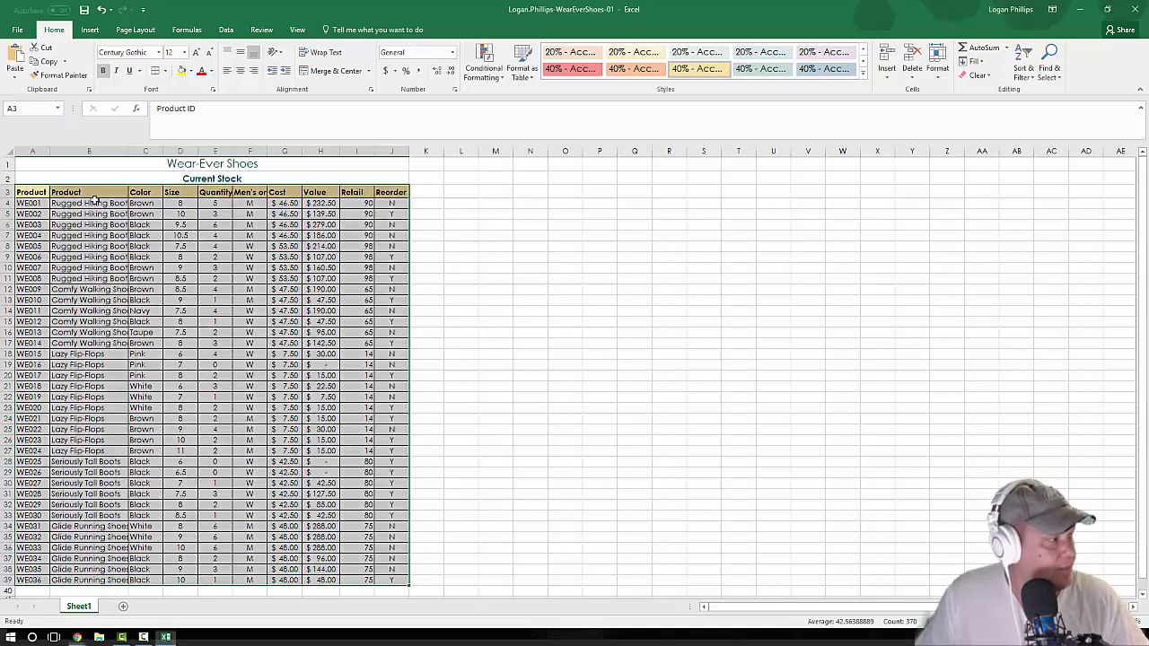
{"action": "left_click", "coordinate": [93, 202]}
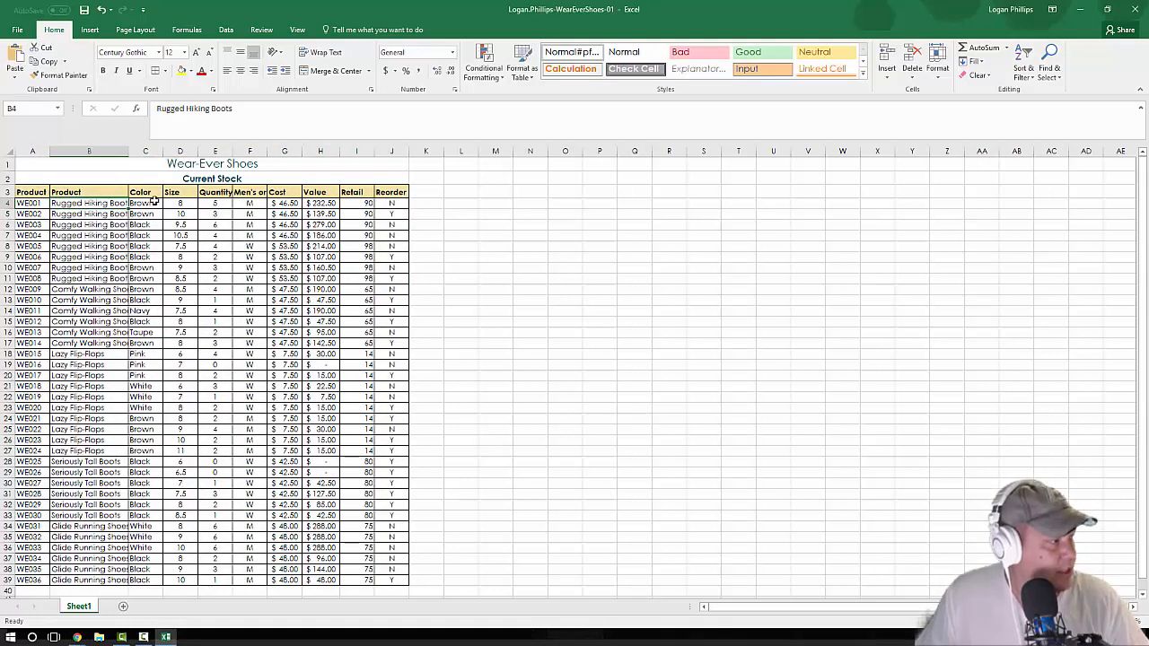
{"action": "left_click", "coordinate": [149, 582], "text": "shift"}
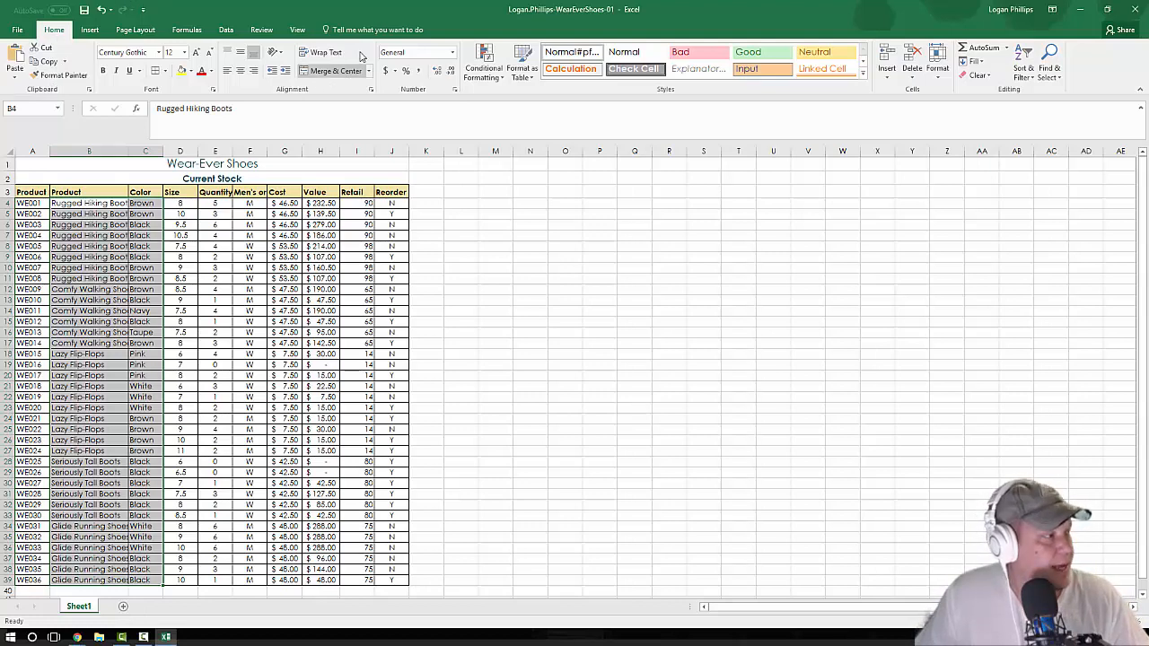
{"action": "left_click", "coordinate": [285, 72]}
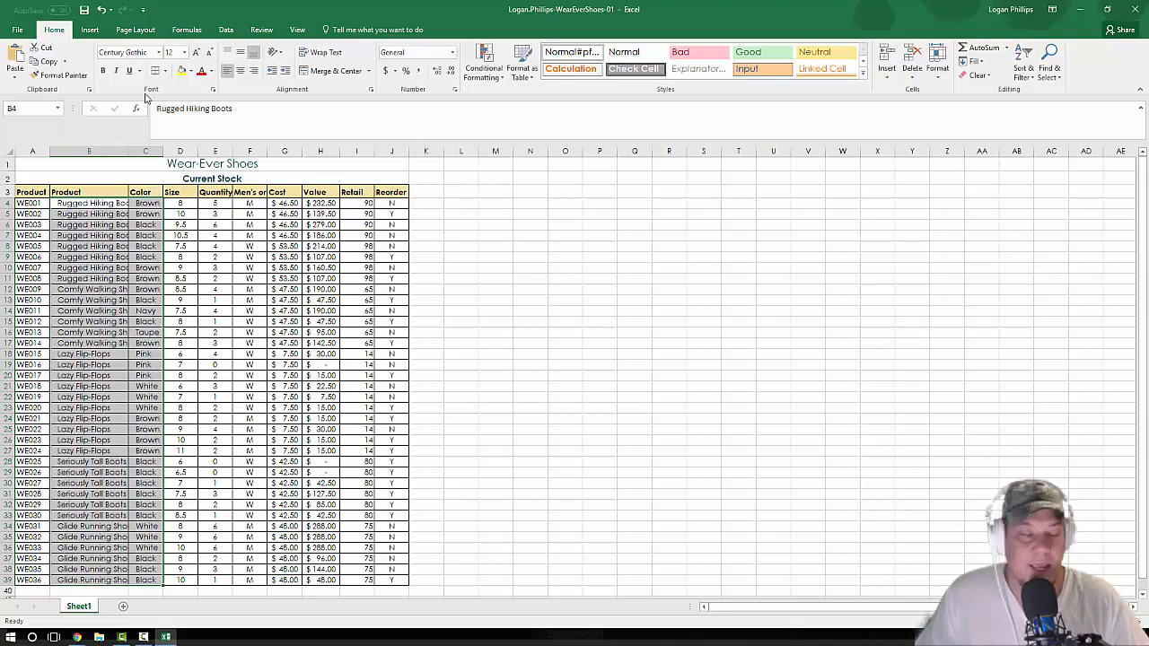
Step: AutoFit the widths of columns A through J to their contents
{"action": "left_click", "coordinate": [34, 150]}
{"action": "left_click_drag", "start_coordinate": [37, 148], "coordinate": [395, 148]}
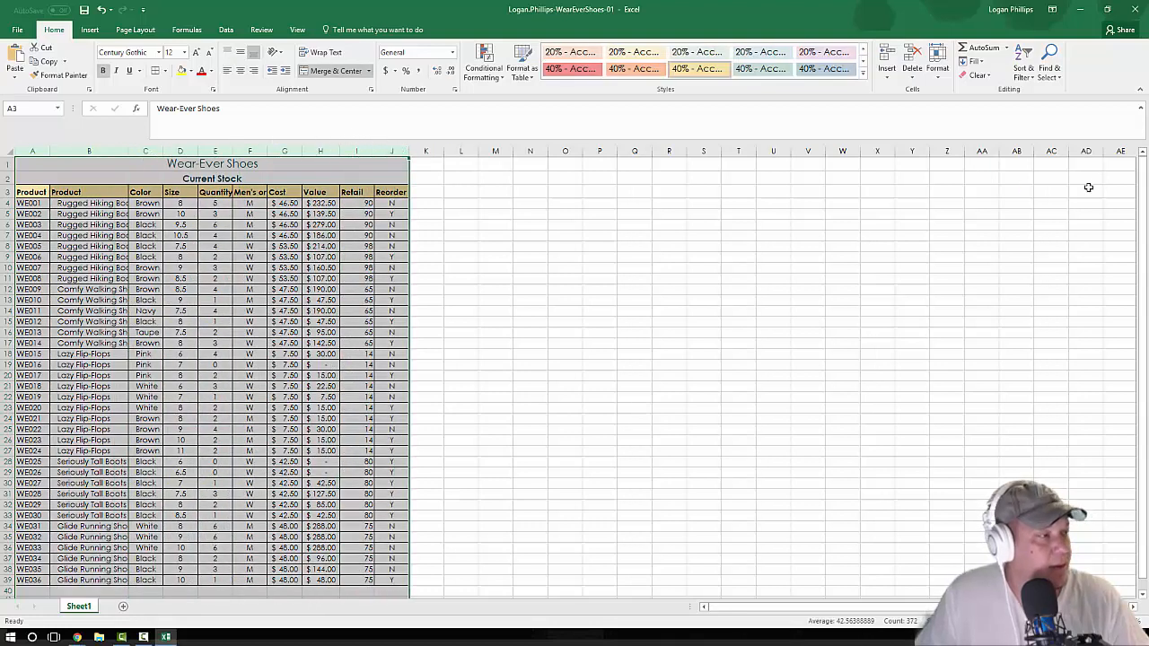
{"action": "key", "text": "alt+Tab"}
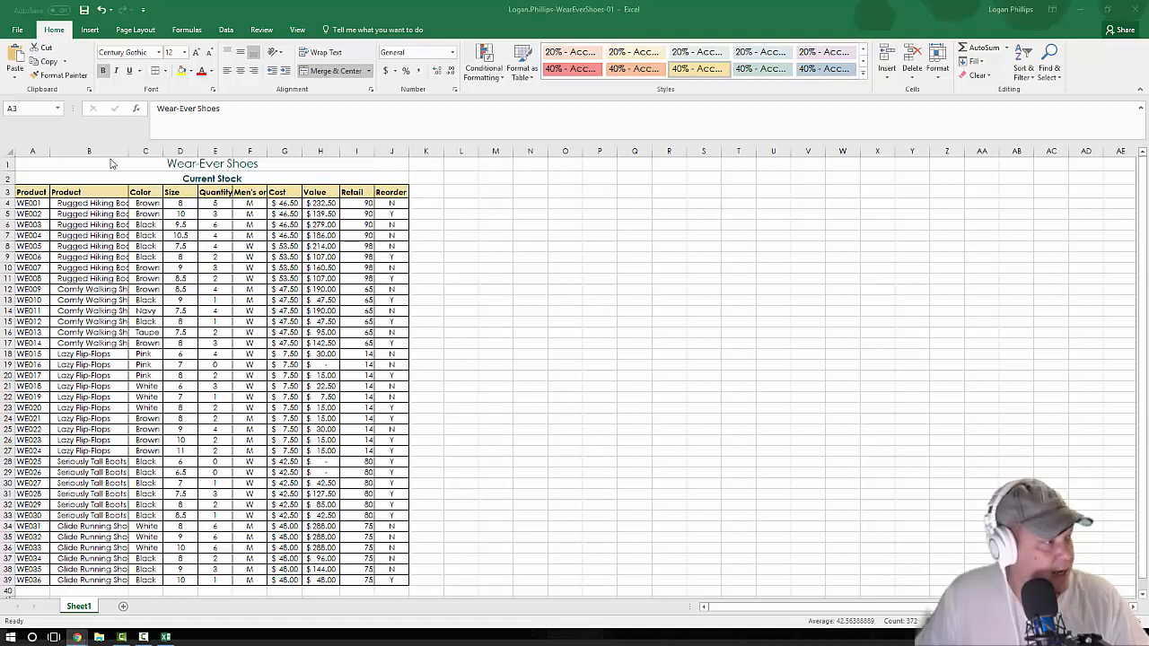
{"action": "key", "text": "ctrl+a"}
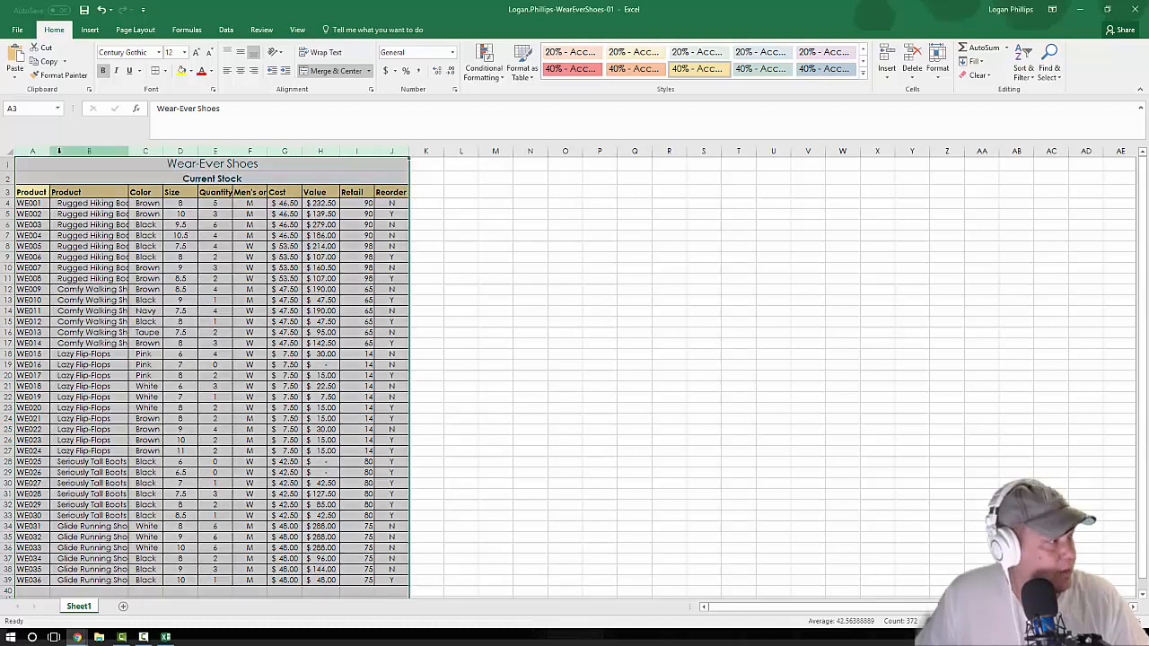
{"action": "double_click", "coordinate": [407, 153]}
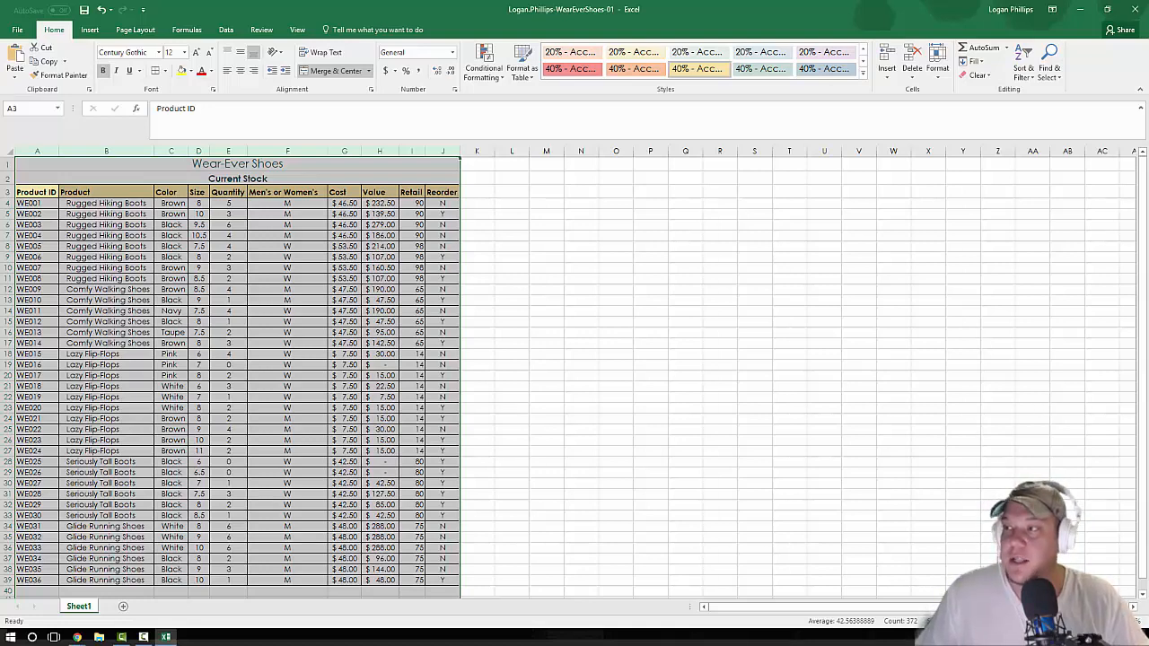
Step: Center the column headings in row 3 horizontally
{"action": "key", "text": "alt+Tab"}
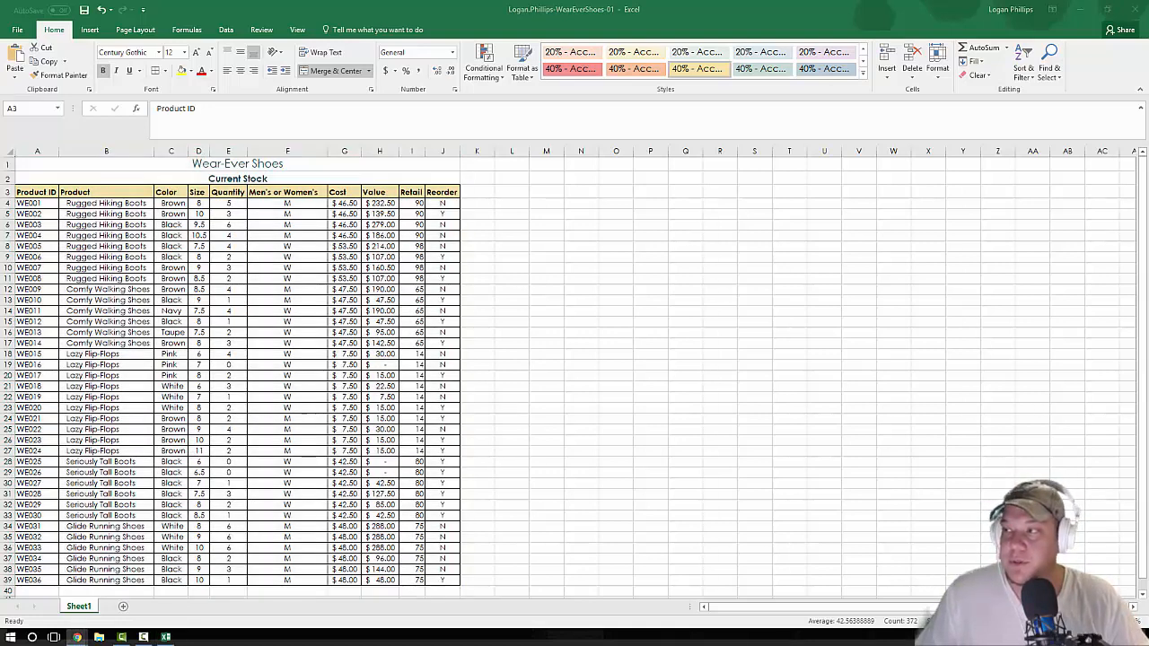
{"action": "left_click", "coordinate": [7, 191]}
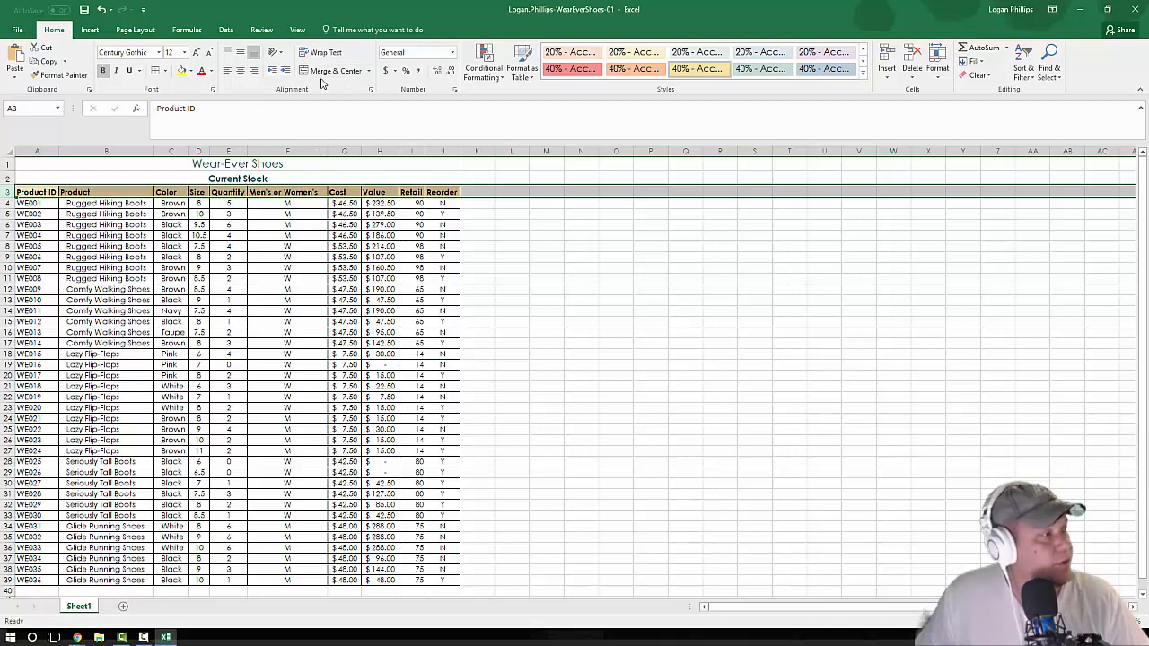
{"action": "left_click", "coordinate": [239, 74]}
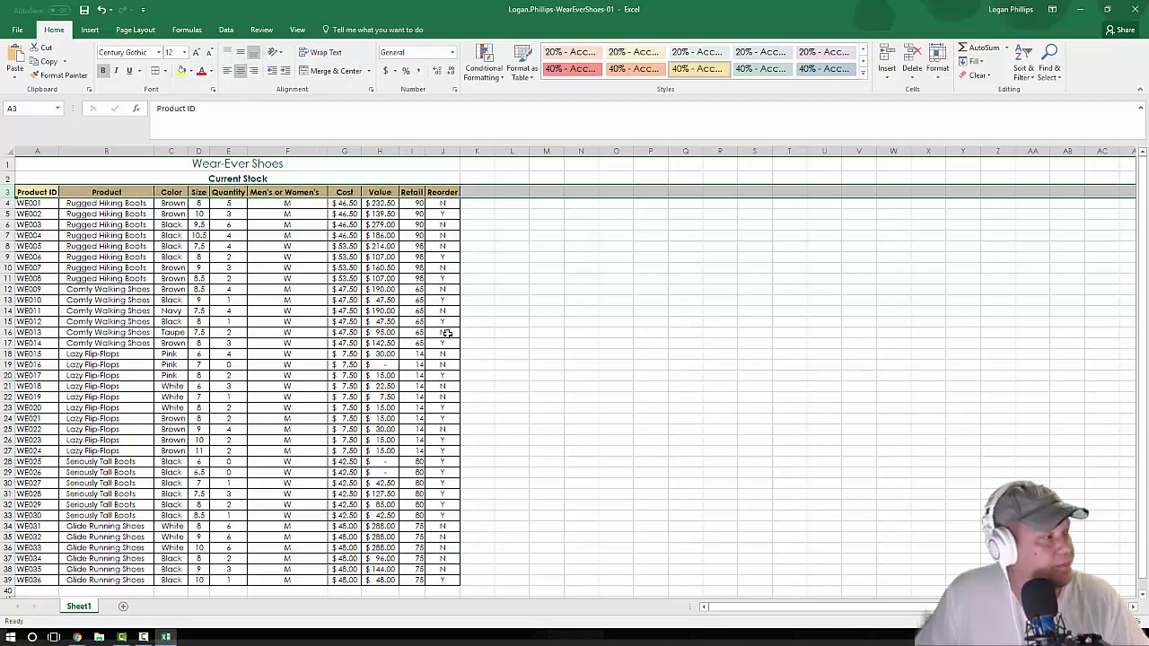
Step: Insert a new column between the Product ID and Product columns
{"action": "key", "text": "alt+Tab"}
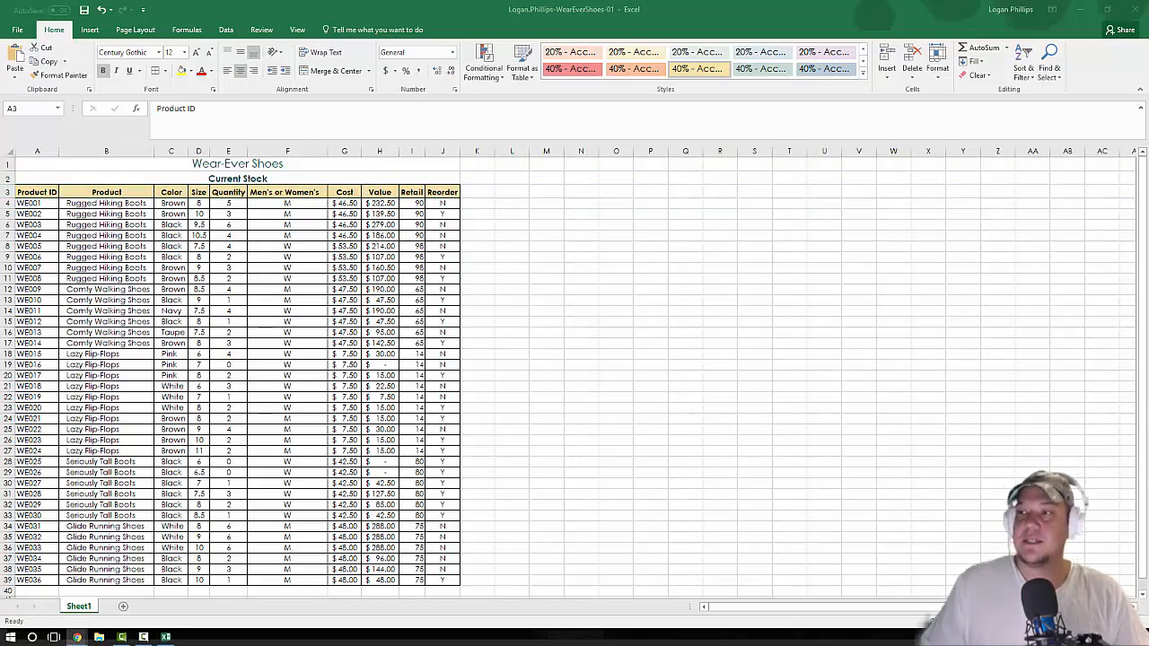
{"action": "left_click", "coordinate": [115, 154]}
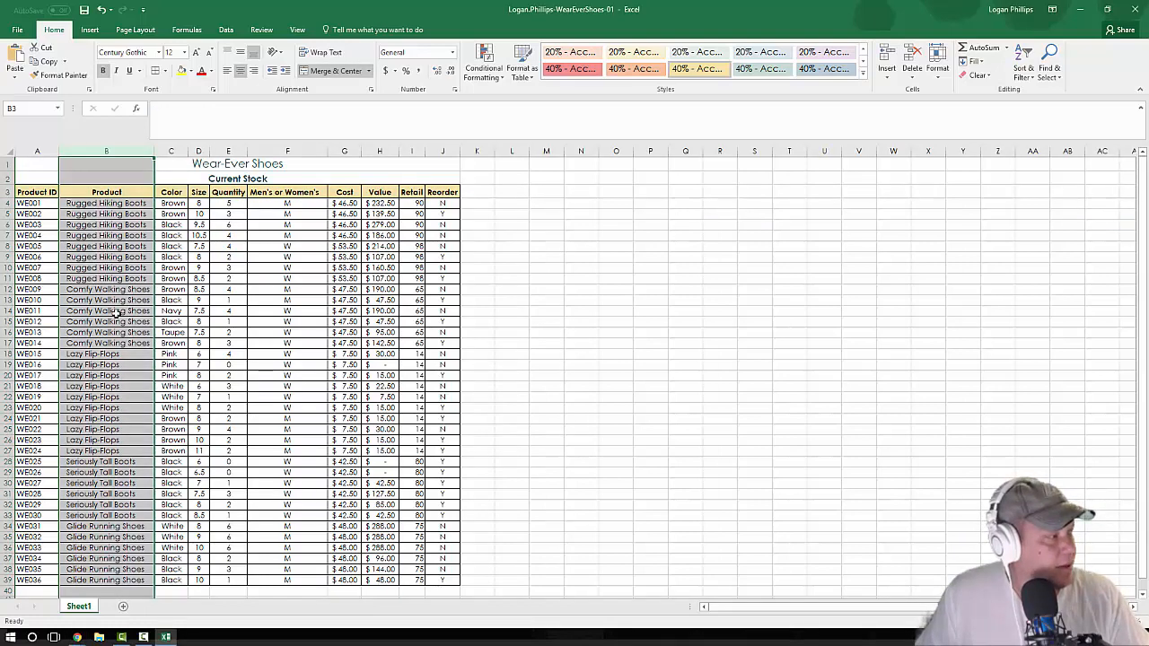
{"action": "right_click", "coordinate": [111, 151]}
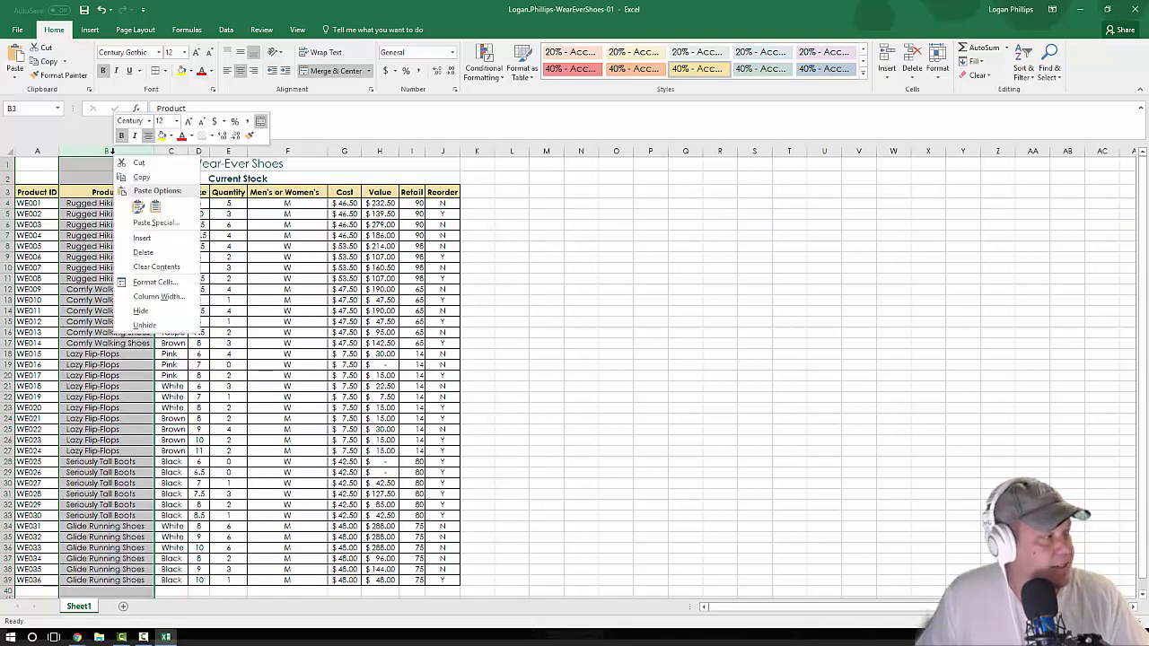
{"action": "left_click", "coordinate": [143, 239]}
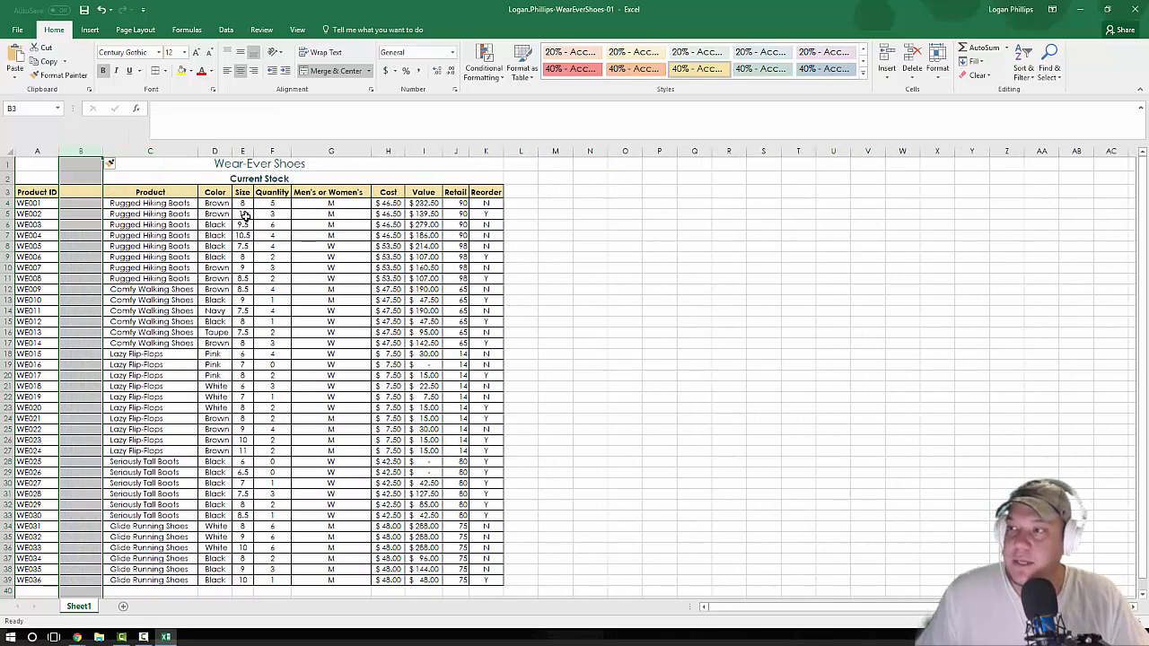
Step: Enter the heading "Disc?" in B3 and the values No, No and Yes in B4, B5 and B6
{"action": "left_click", "coordinate": [77, 191]}
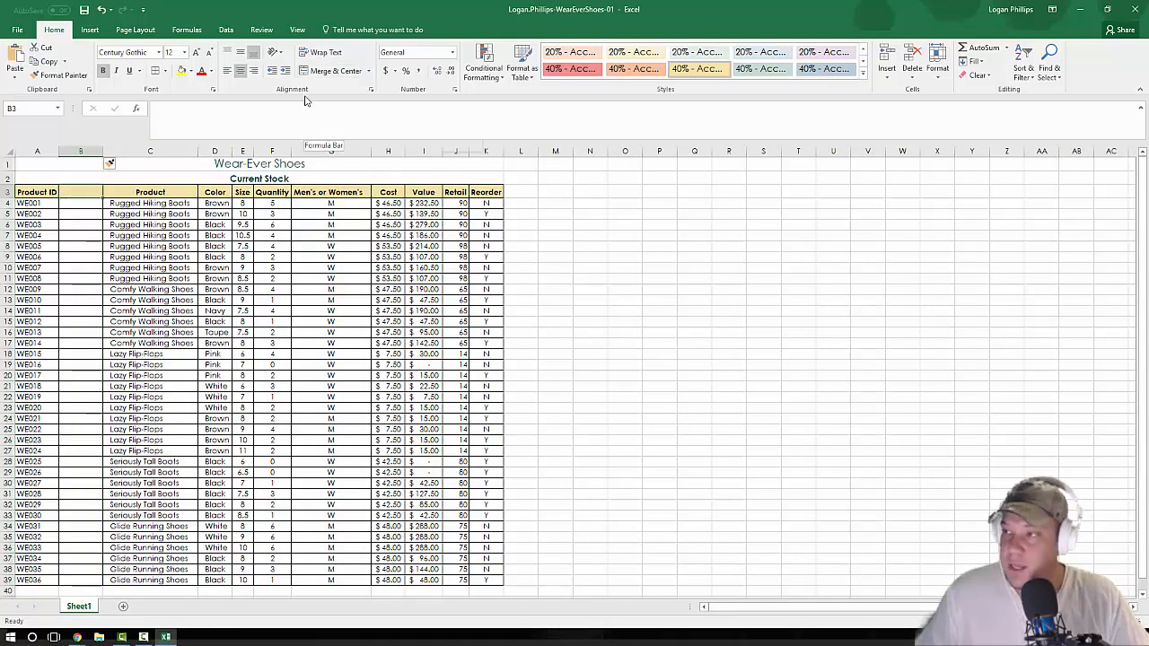
{"action": "type", "text": "Disc"}
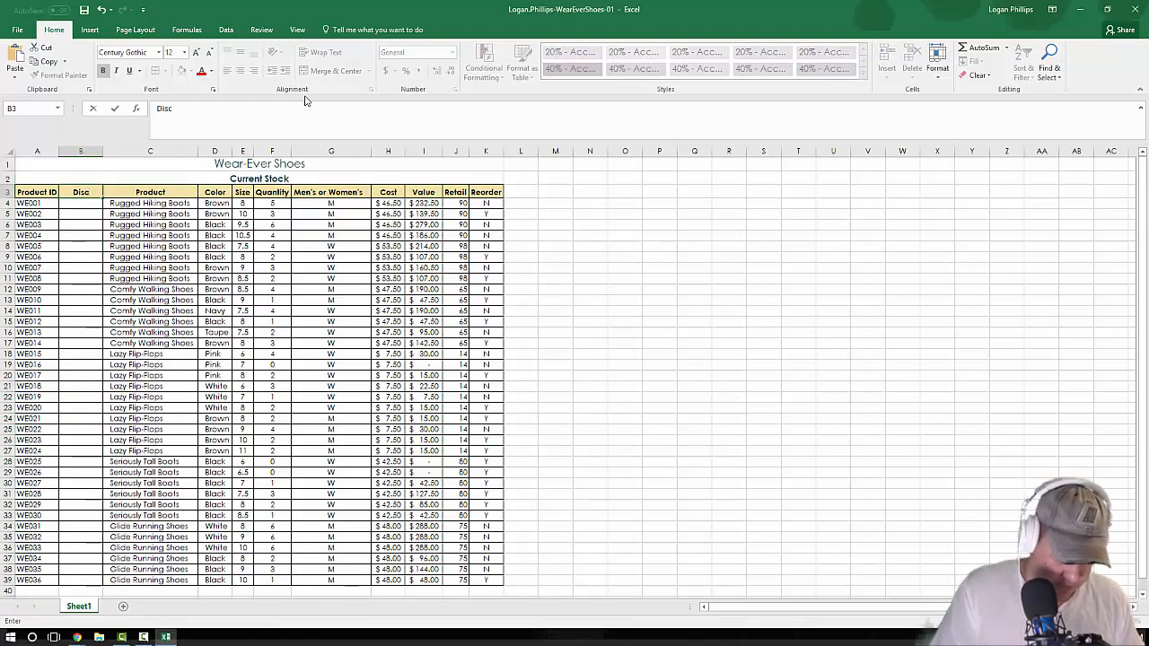
{"action": "type", "text": "?"}
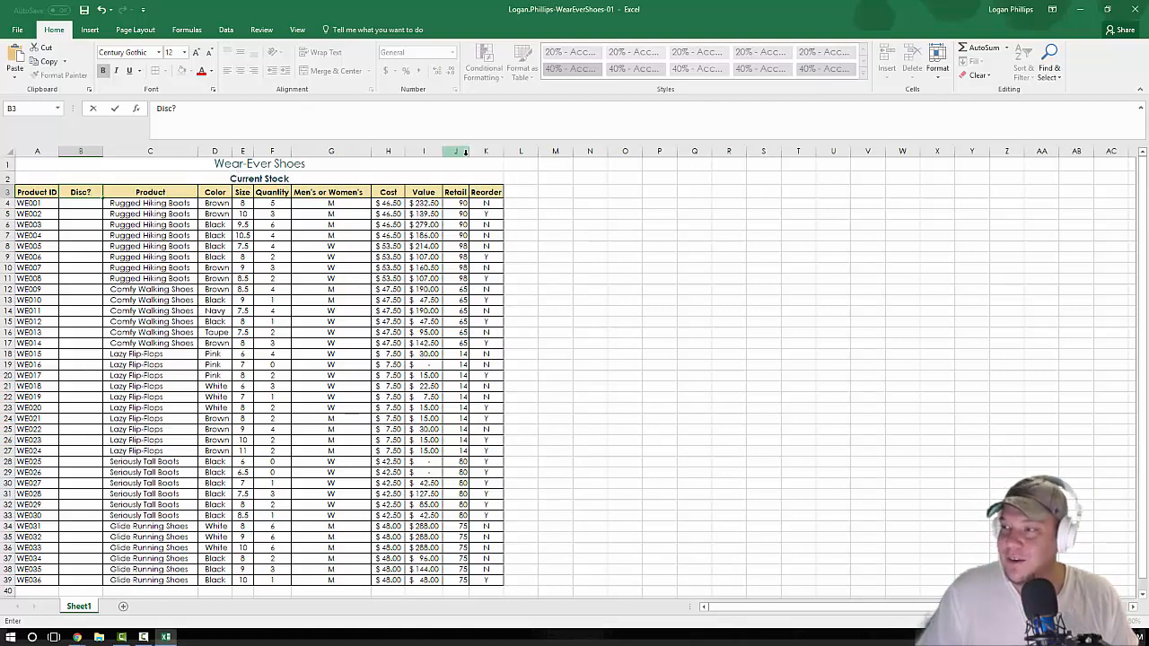
{"action": "key", "text": "Return"}
{"action": "type", "text": "N"}
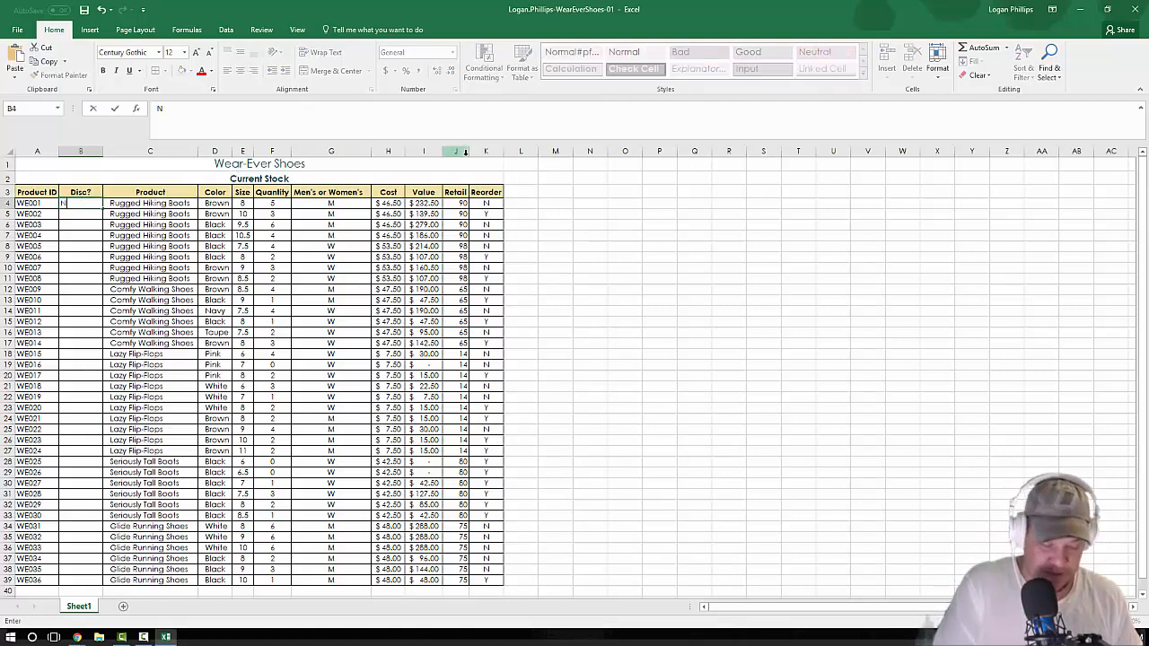
{"action": "type", "text": "o"}
{"action": "key", "text": "Return"}
{"action": "type", "text": "No"}
{"action": "key", "text": "Return"}
{"action": "type", "text": "Yes"}
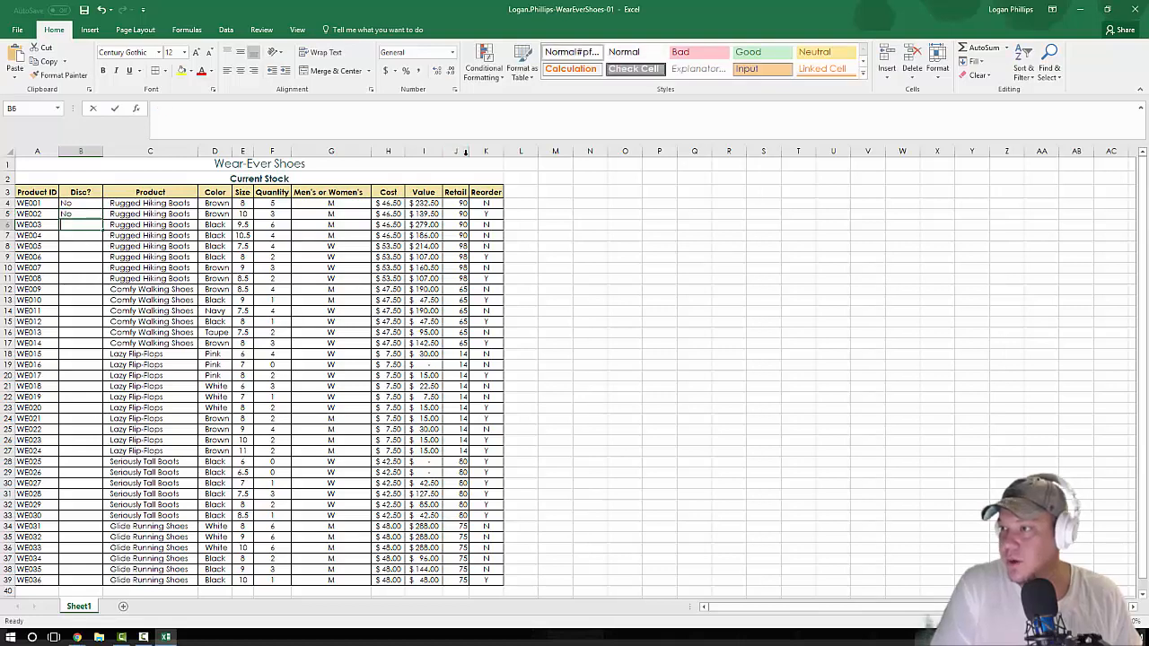
{"action": "key", "text": "Return"}
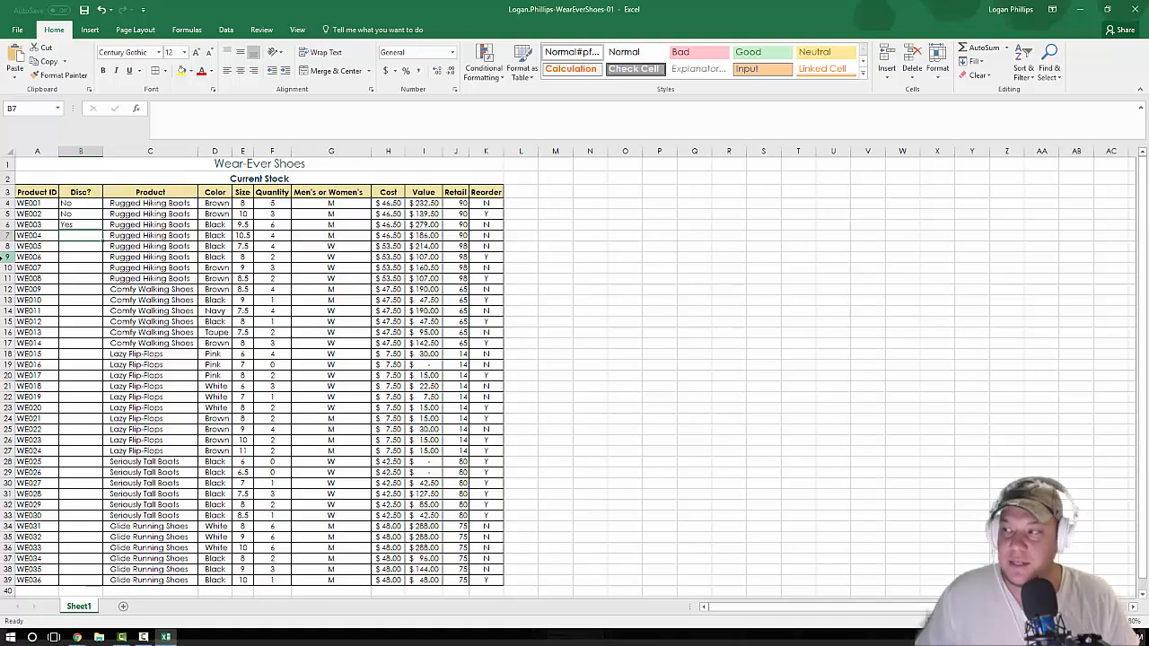
Step: Indent the entries in B4:B6 by two levels and fill their No, No, Yes pattern down column B to row 39
{"action": "left_click", "coordinate": [243, 300]}
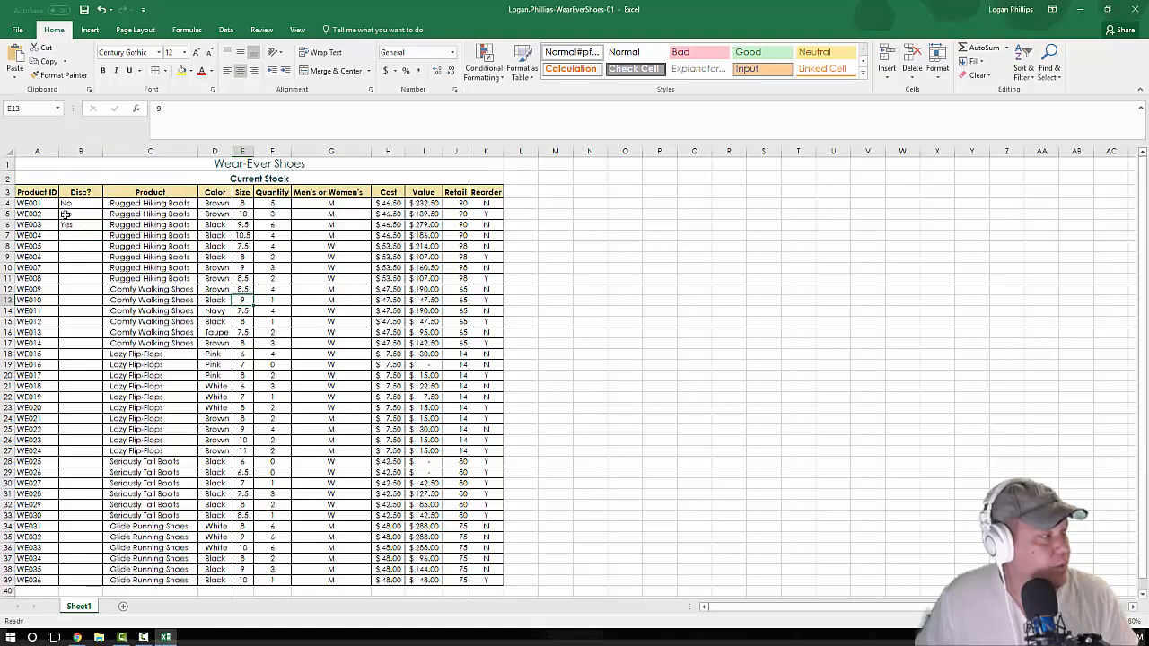
{"action": "mouse_move", "coordinate": [66, 204]}
{"action": "left_mouse_down"}
{"action": "mouse_move", "coordinate": [71, 369]}
{"action": "mouse_move", "coordinate": [70, 227]}
{"action": "left_mouse_up"}
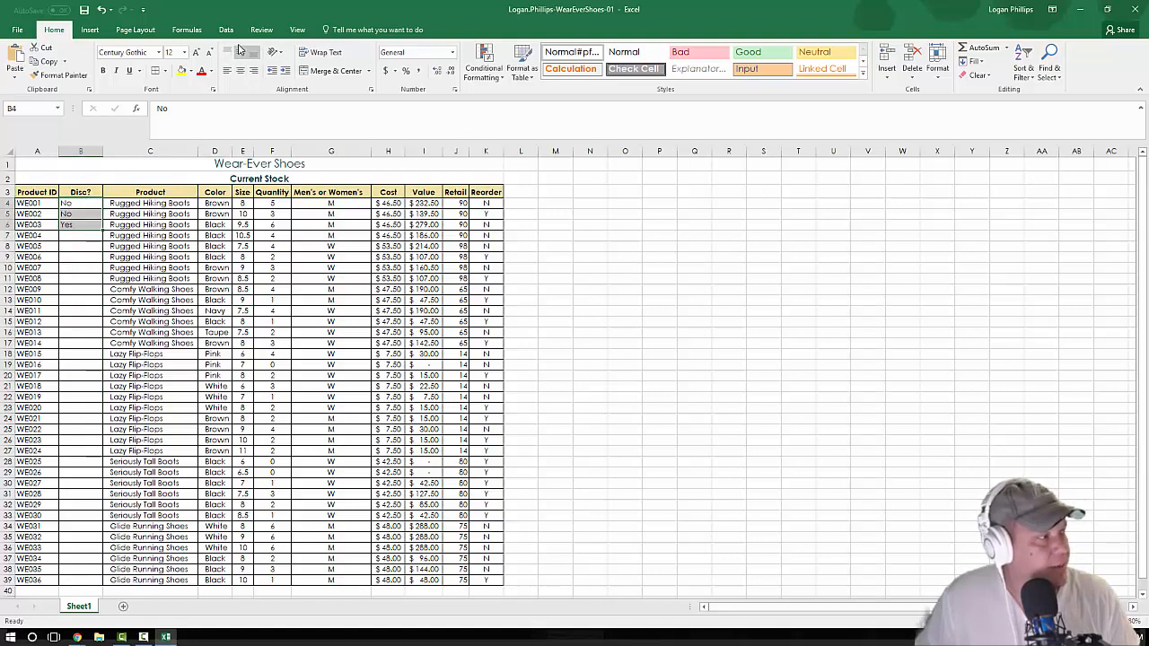
{"action": "left_click", "coordinate": [286, 73]}
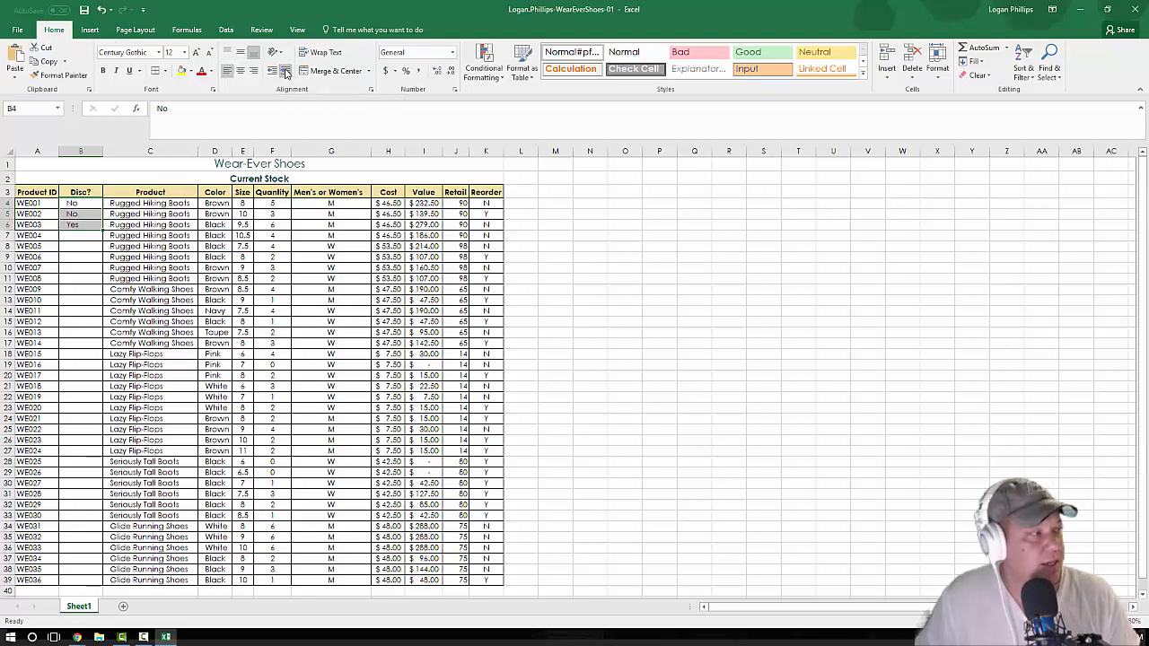
{"action": "left_click", "coordinate": [285, 72]}
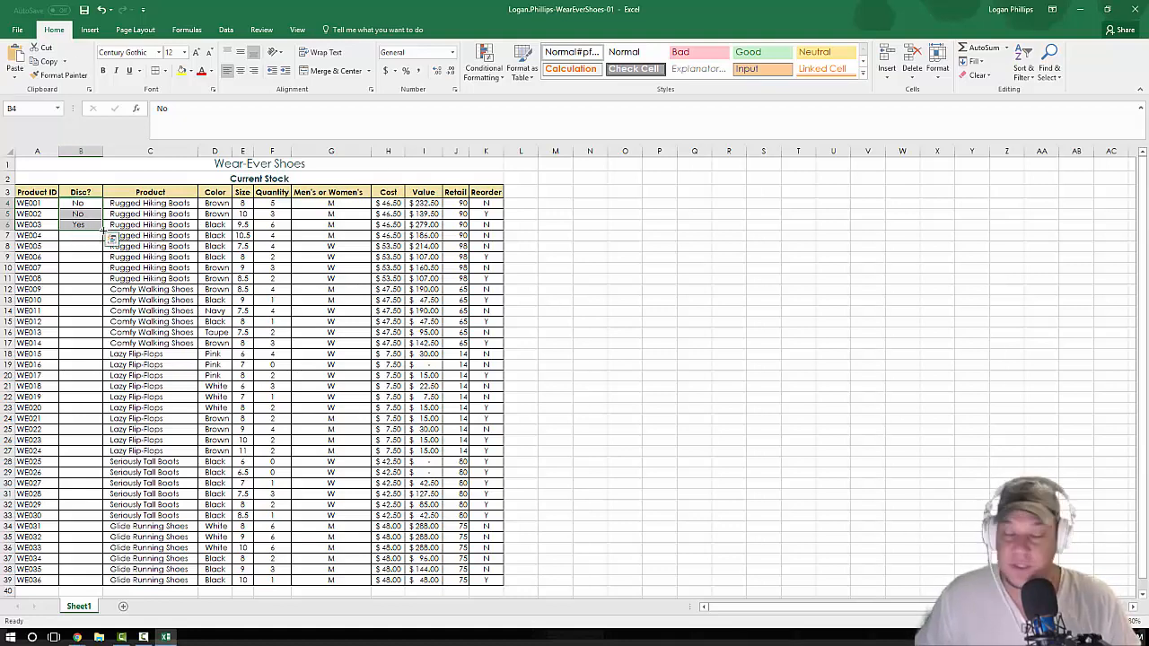
{"action": "double_click", "coordinate": [104, 232]}
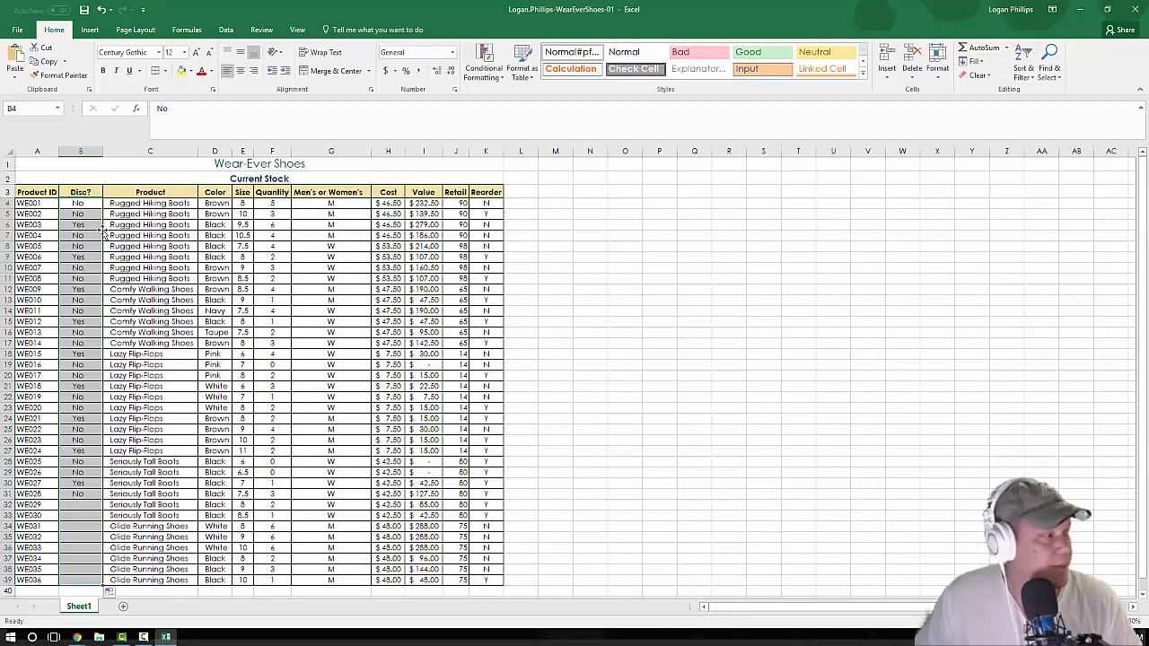
Step: Indent the product IDs in A4:A39 by one level and return to the start of the sheet
{"action": "scroll", "coordinate": [67, 356], "scroll_direction": "down", "scroll_amount": 2}
{"action": "scroll", "coordinate": [67, 356], "scroll_direction": "up", "scroll_amount": 2}
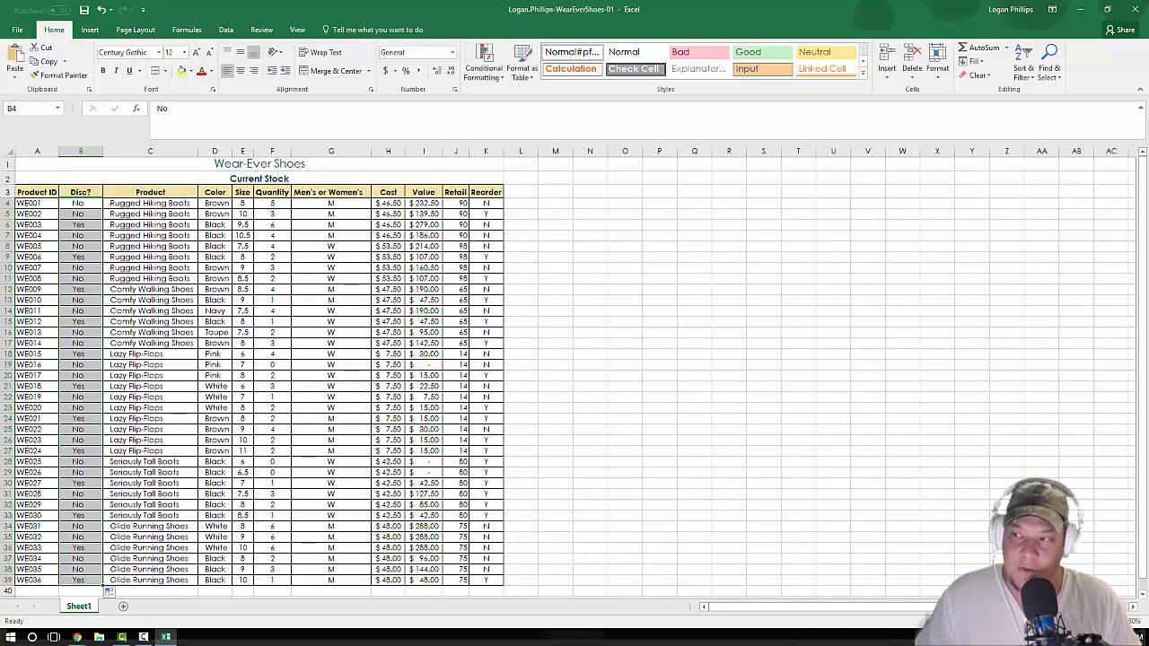
{"action": "left_click", "coordinate": [26, 203]}
{"action": "scroll", "coordinate": [65, 389], "scroll_direction": "down", "scroll_amount": 1}
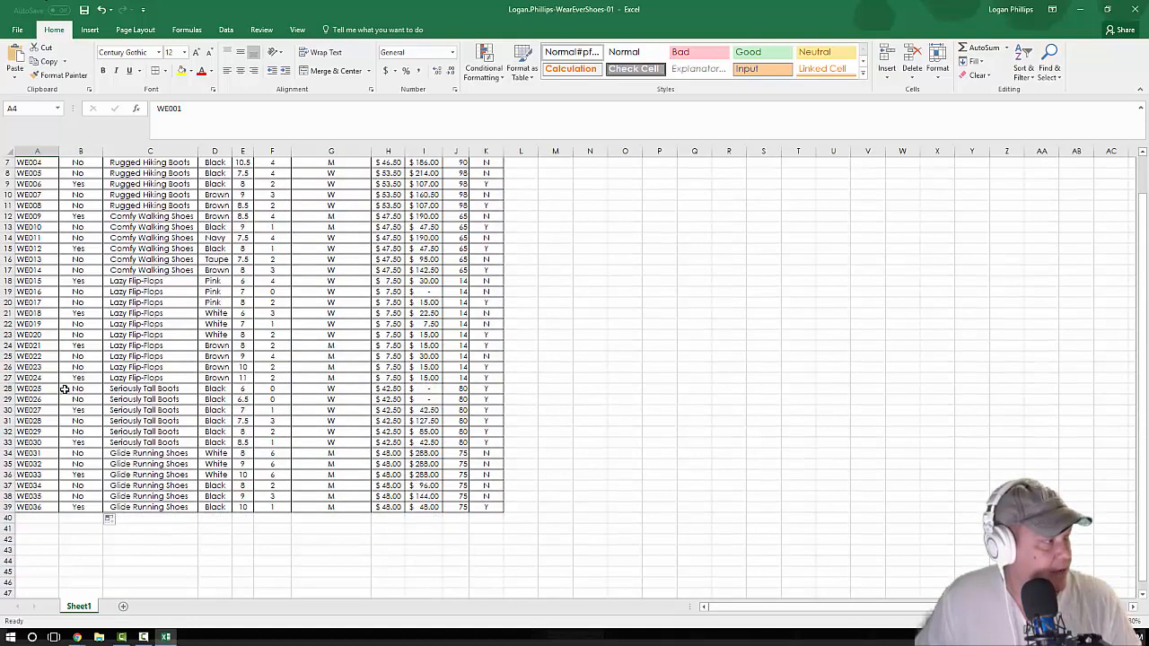
{"action": "left_click", "coordinate": [33, 507], "text": "shift"}
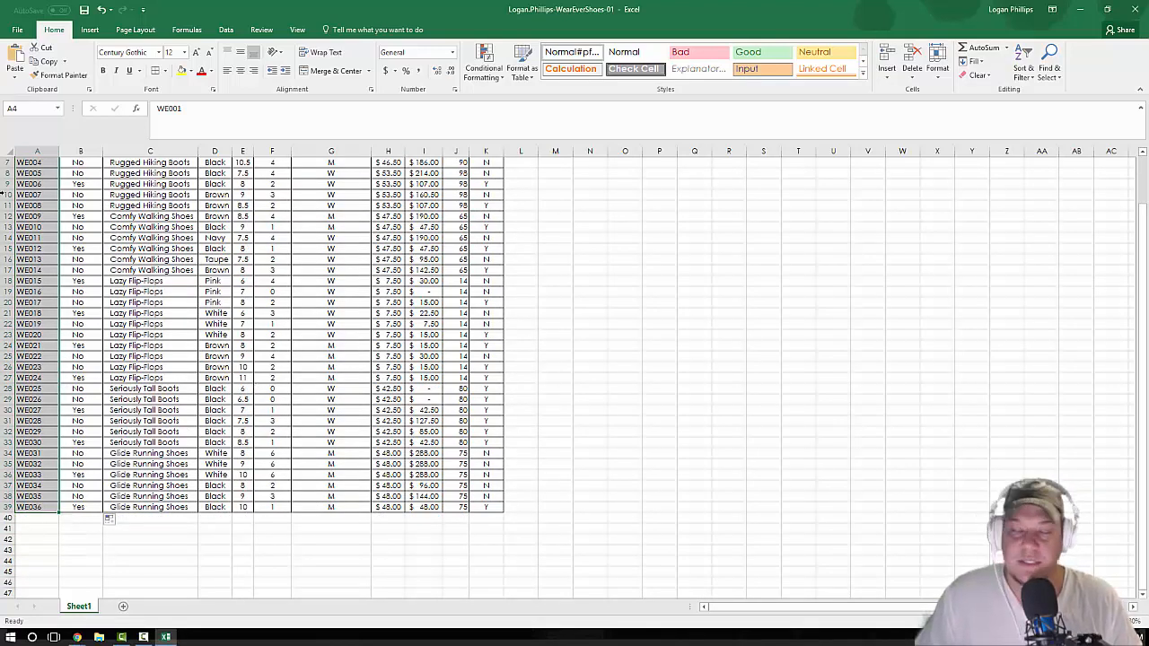
{"action": "left_click", "coordinate": [288, 72]}
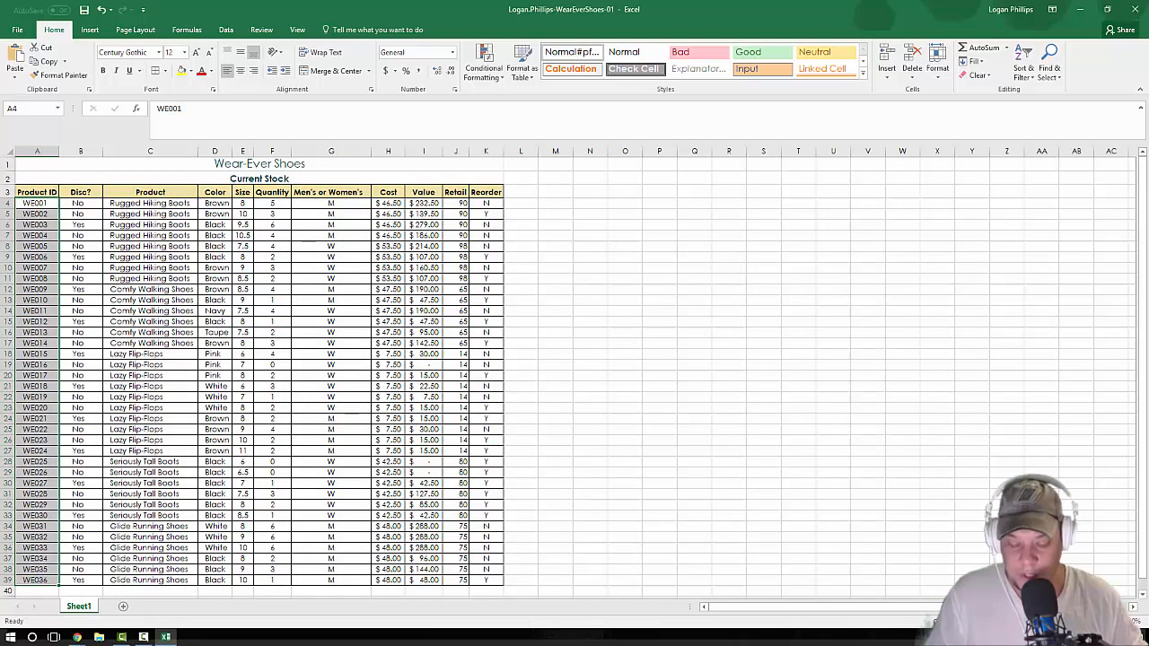
{"action": "key", "text": "ctrl+Home"}
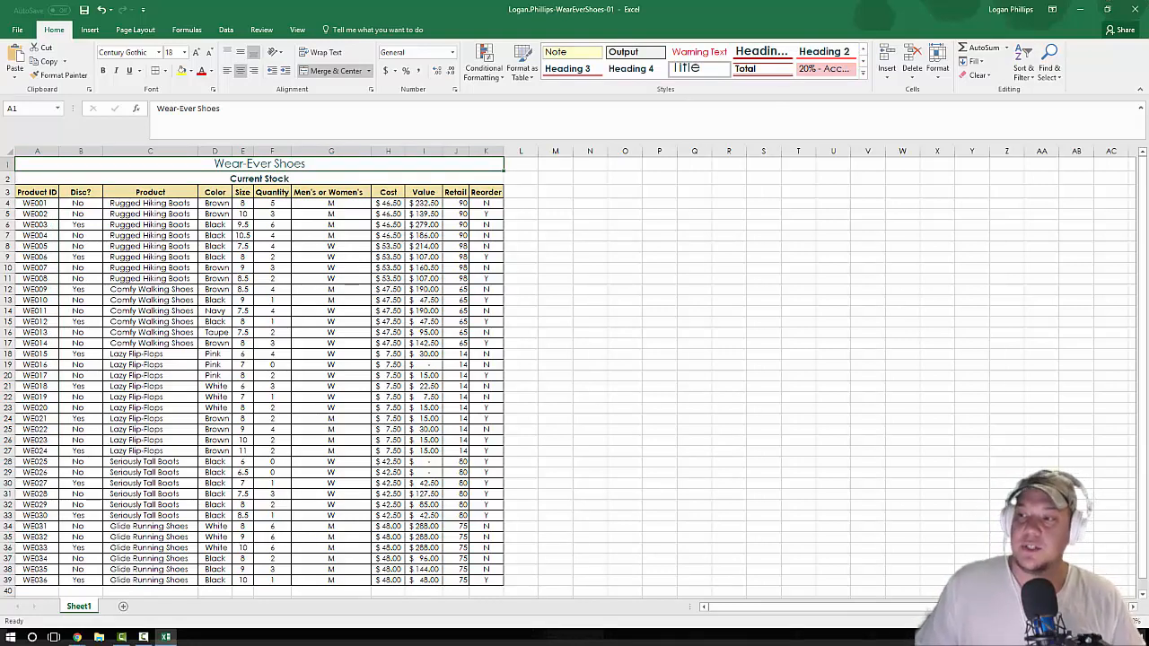
Step: Rename the Sheet1 worksheet as Inventory
{"action": "key", "text": "alt+Tab"}
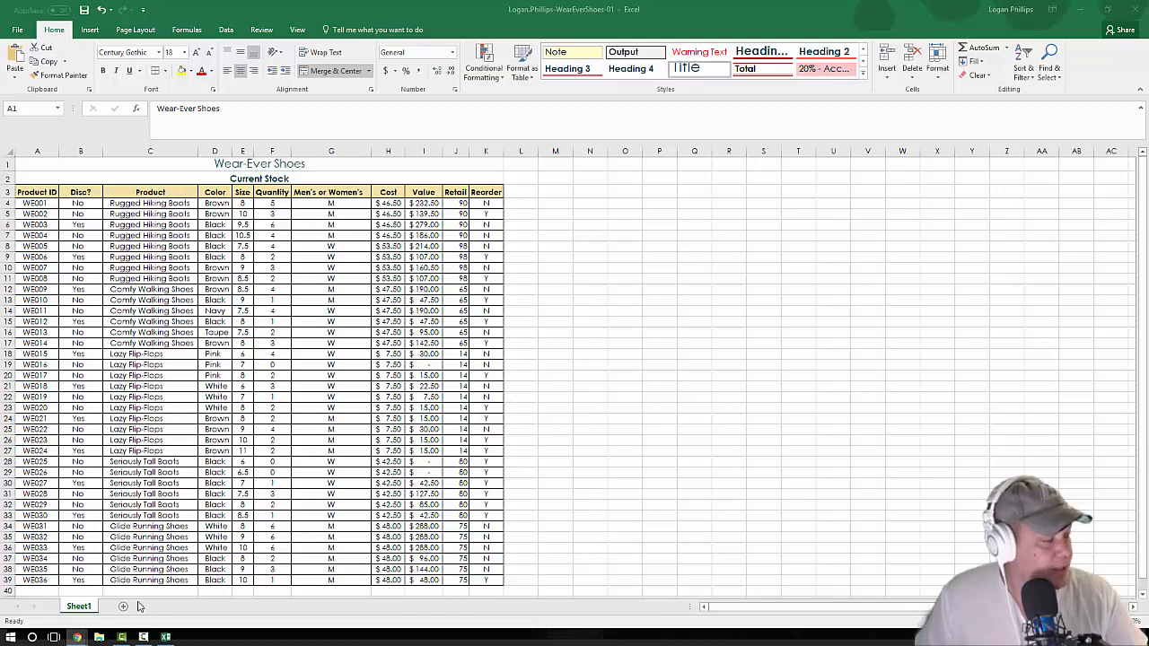
{"action": "left_click", "coordinate": [76, 610]}
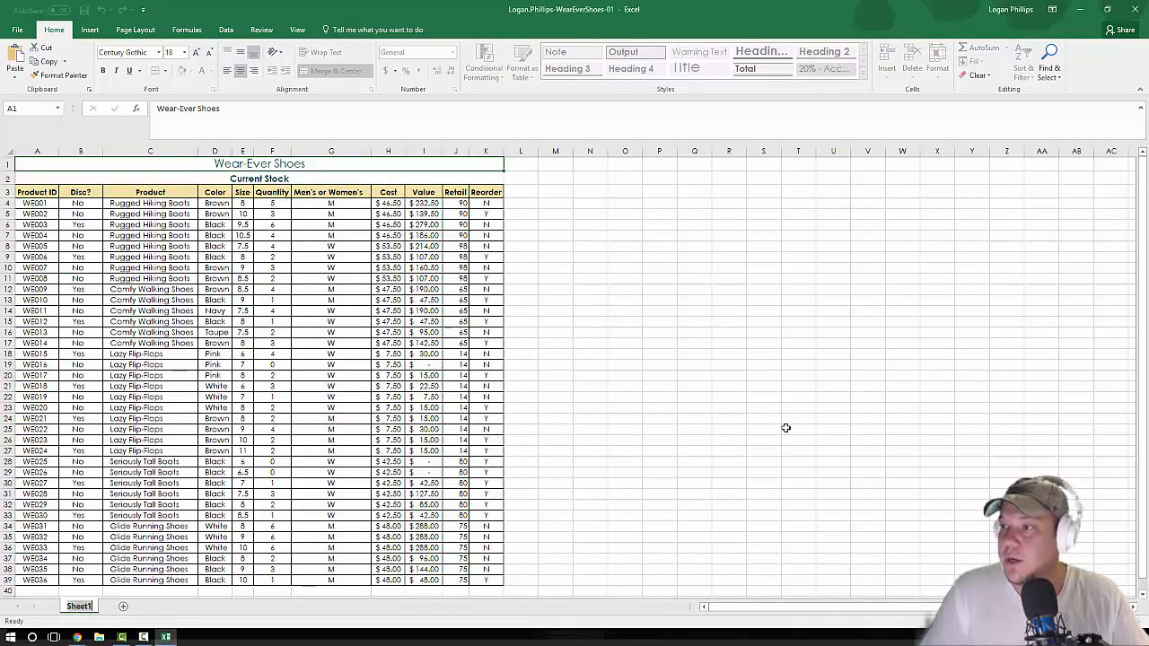
{"action": "type", "text": "Inventory"}
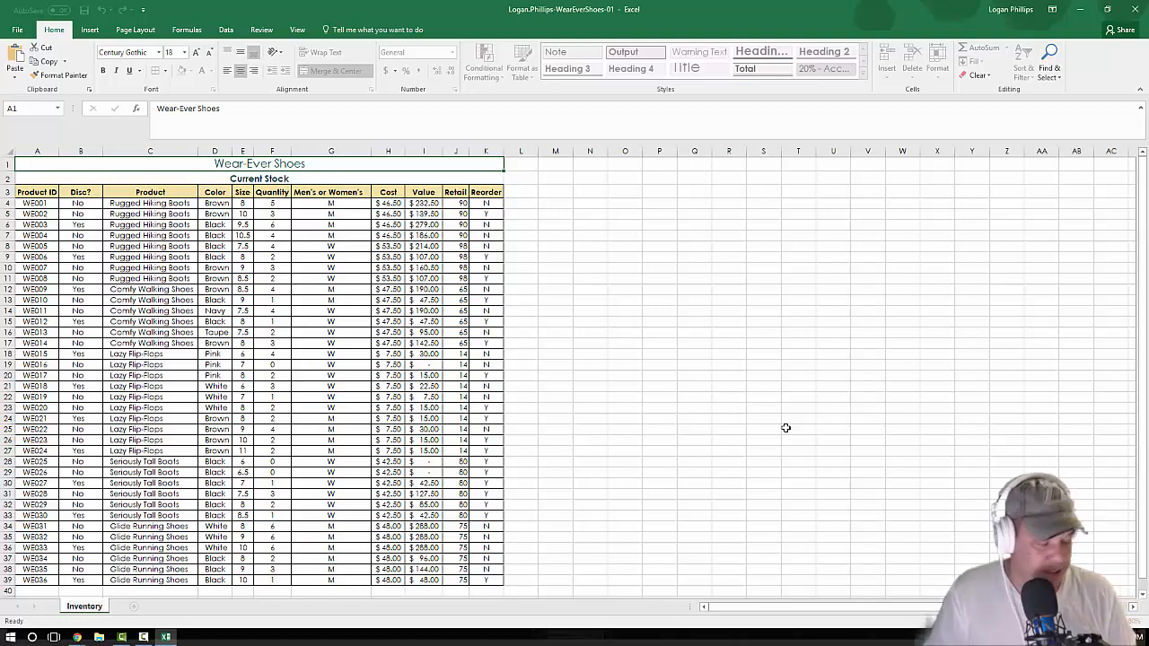
{"action": "key", "text": "Return"}
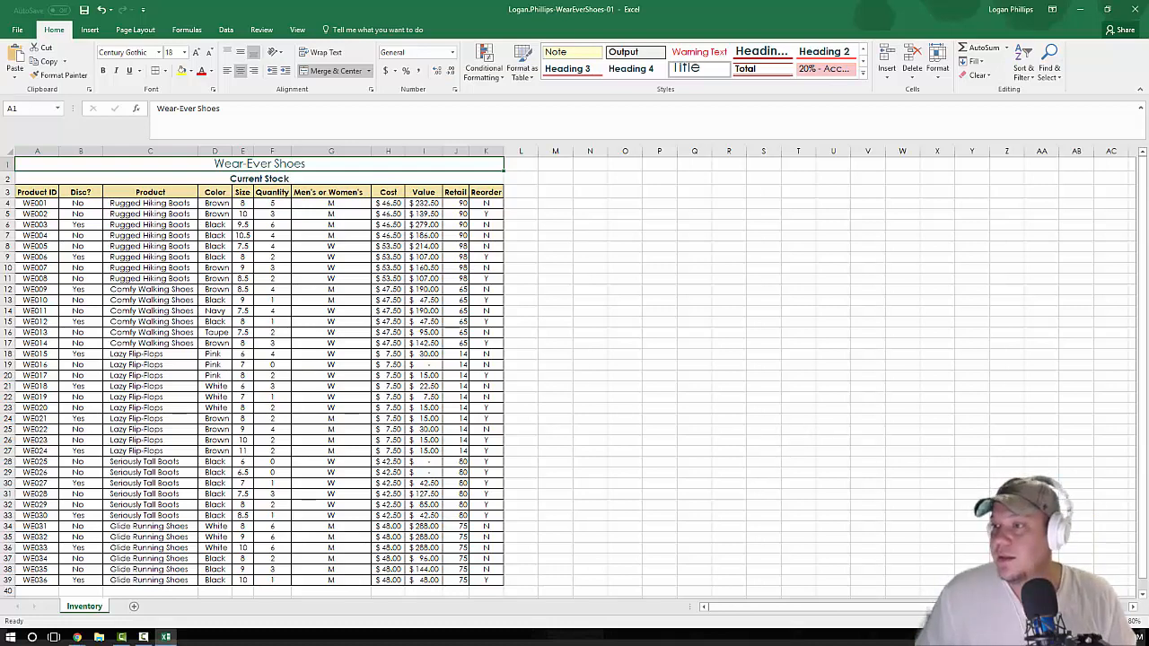
Step: Display the Inventory sheet in Page Layout view and check how its columns and rows spread over the pages
{"action": "key", "text": "alt+Tab"}
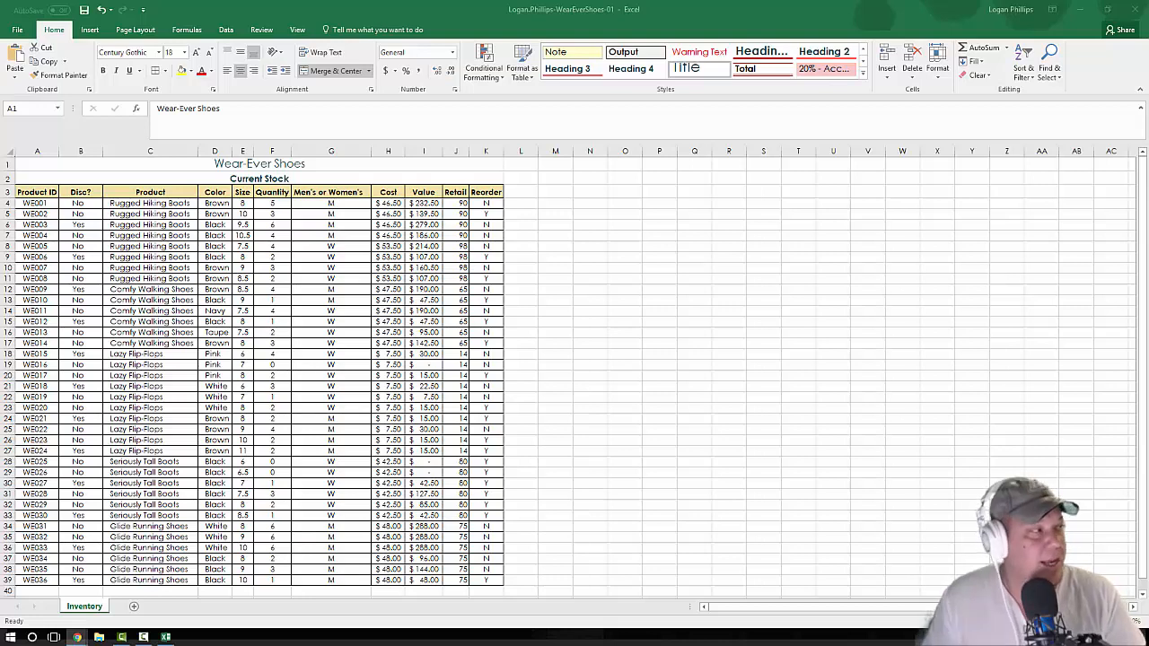
{"action": "key", "text": "alt+Tab"}
{"action": "left_click", "coordinate": [136, 29]}
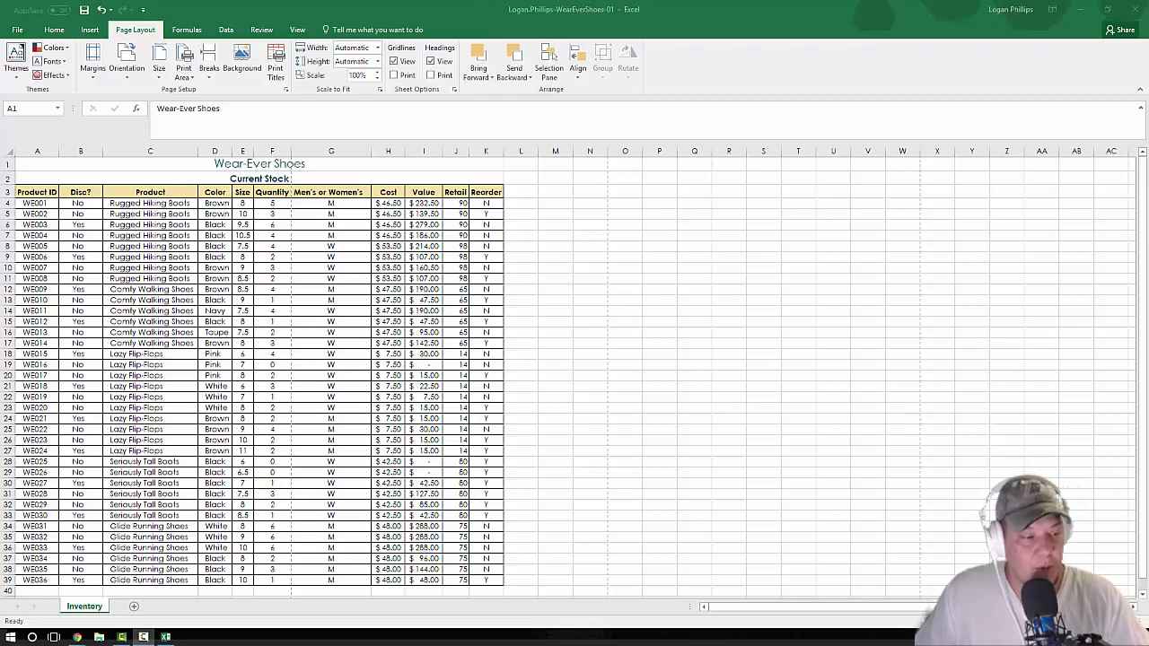
{"action": "left_click", "coordinate": [990, 621]}
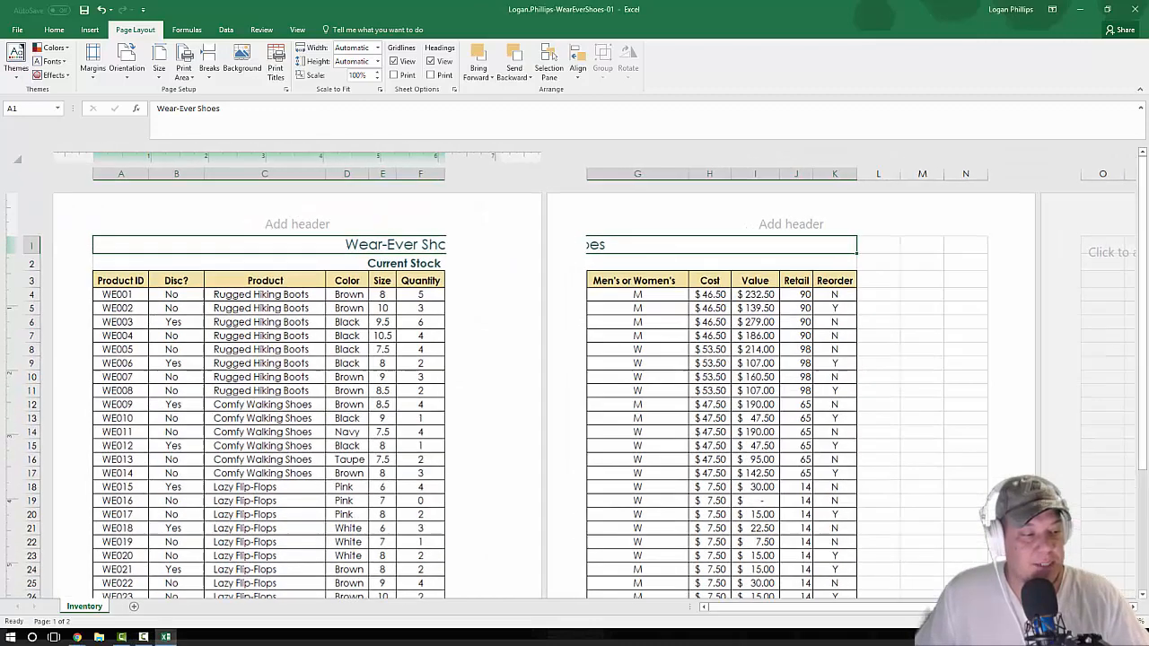
{"action": "scroll", "coordinate": [639, 395], "scroll_direction": "down", "scroll_amount": 3}
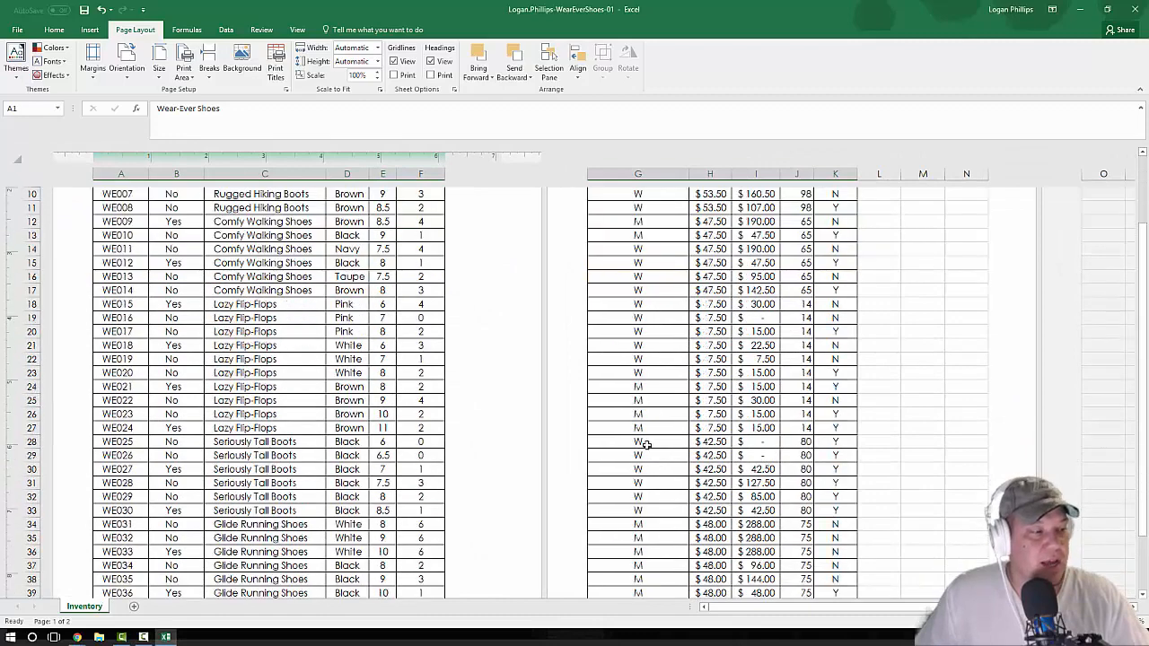
{"action": "scroll", "coordinate": [639, 442], "scroll_direction": "up", "scroll_amount": 3}
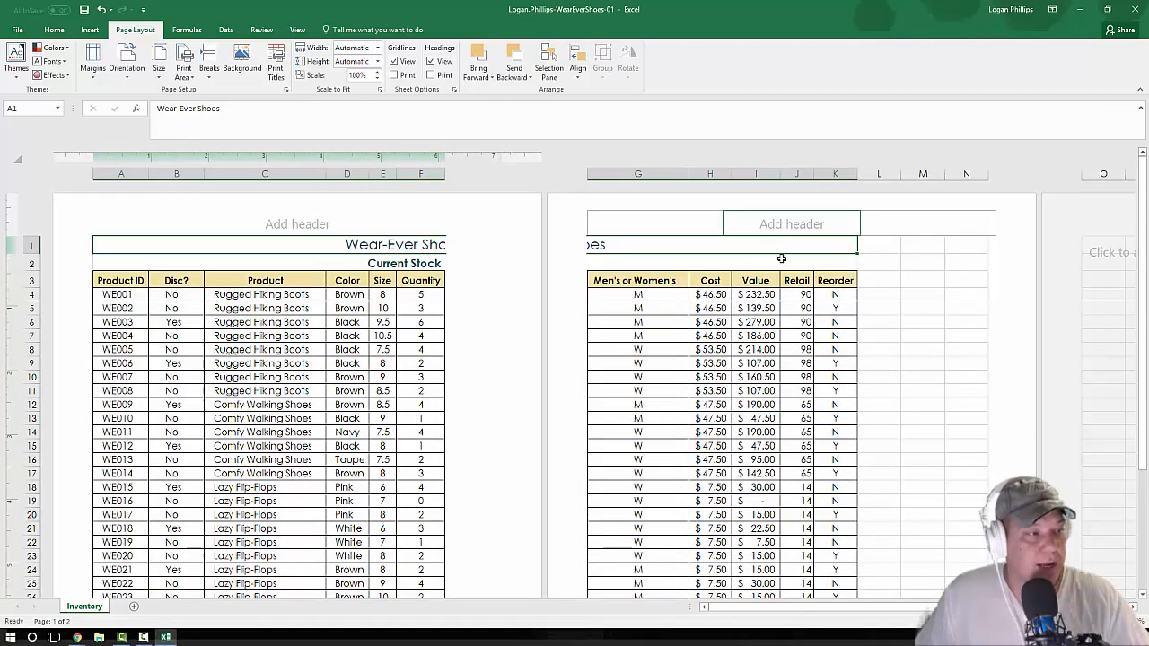
{"action": "scroll", "coordinate": [781, 260], "scroll_direction": "down", "scroll_amount": 8}
{"action": "scroll", "coordinate": [822, 512], "scroll_direction": "up", "scroll_amount": 7}
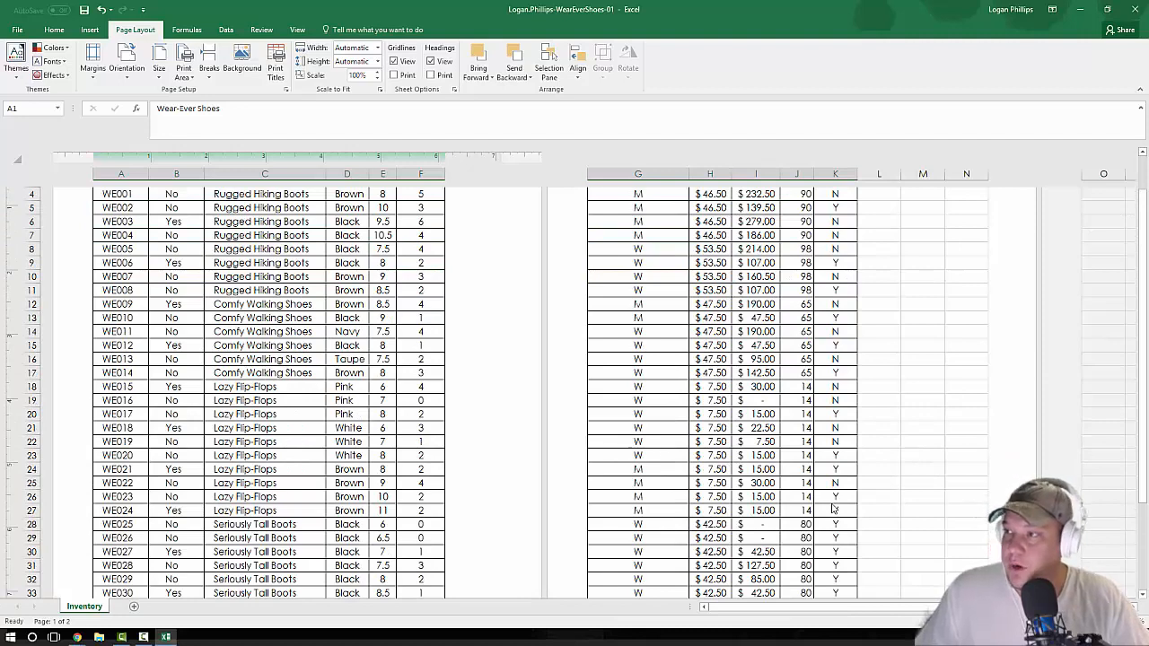
{"action": "scroll", "coordinate": [806, 489], "scroll_direction": "up", "scroll_amount": 2}
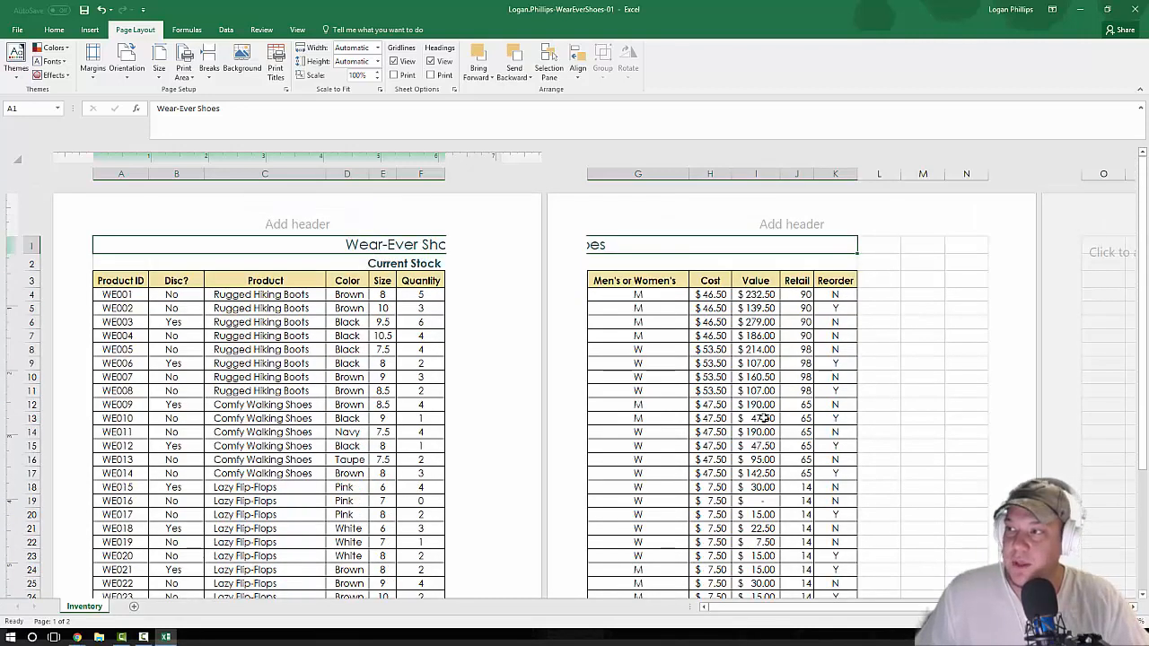
Step: Insert the File Name element in the center section of the page footer, leave the footer and return to cell A1
{"action": "left_click", "coordinate": [782, 234]}
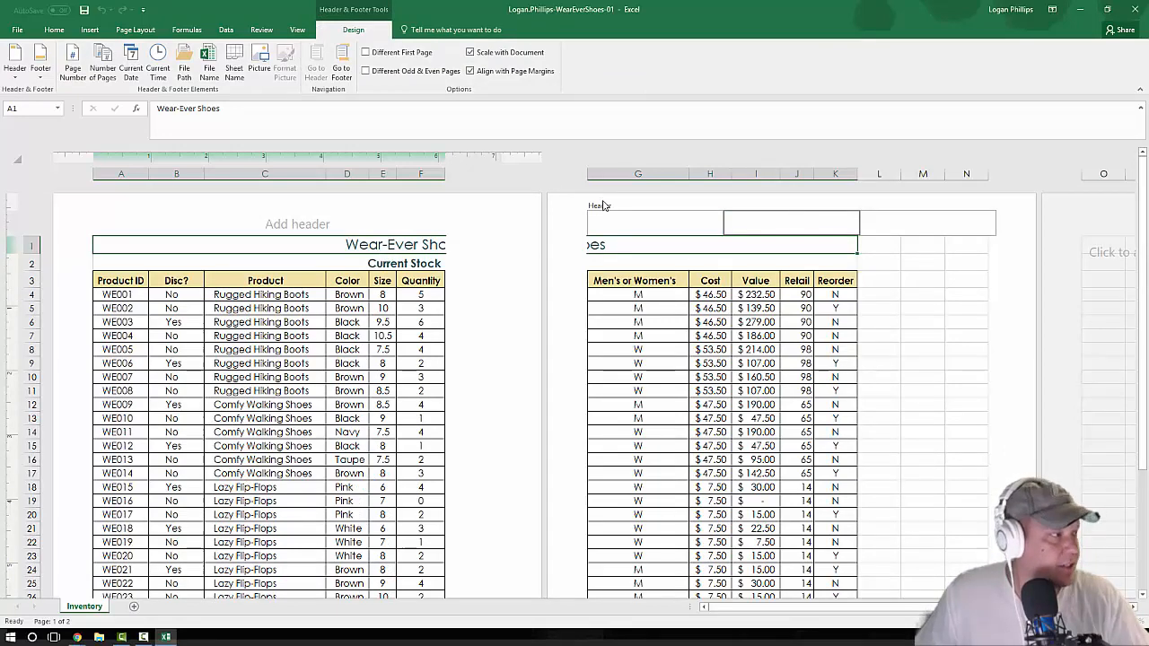
{"action": "left_click", "coordinate": [15, 75]}
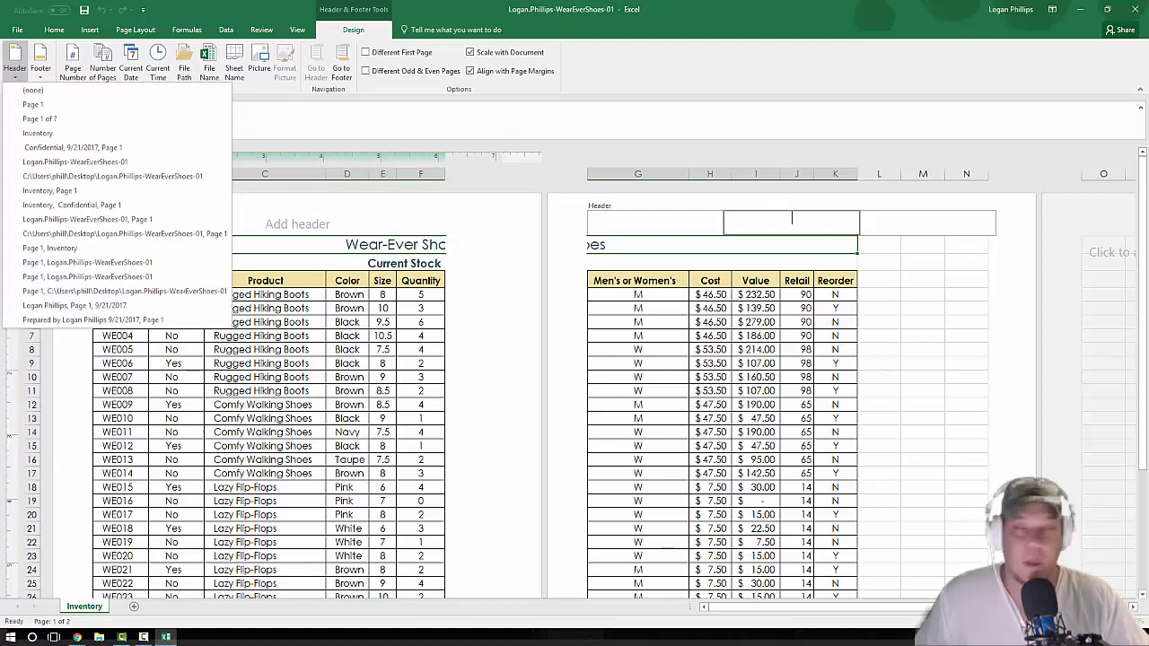
{"action": "key", "text": "alt+Tab"}
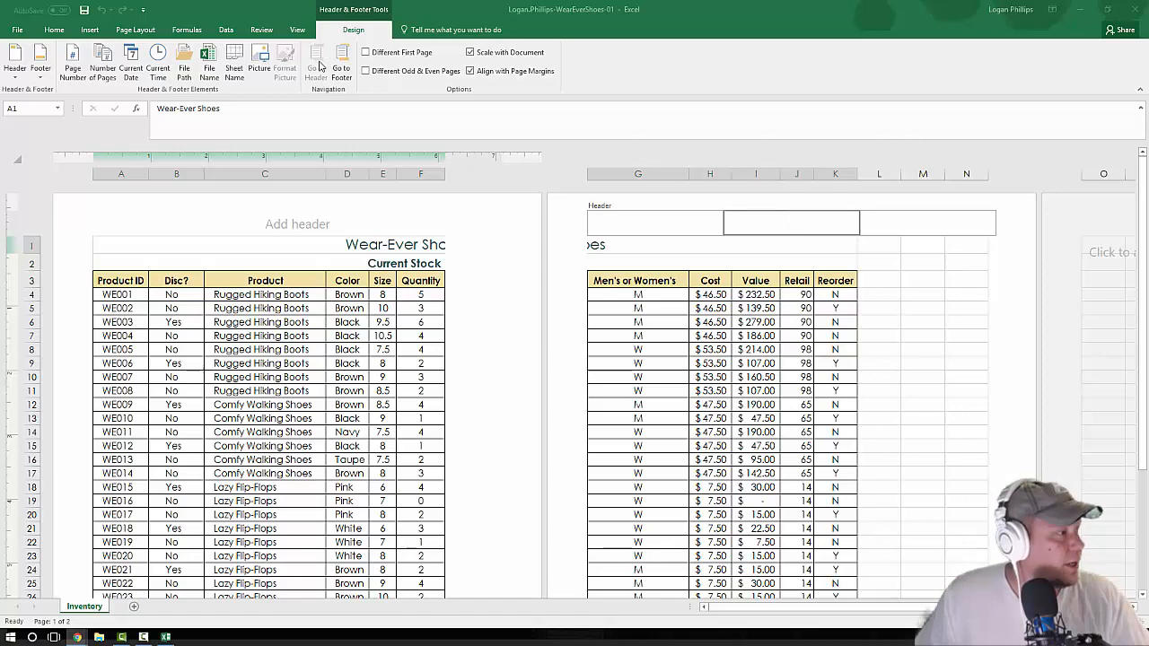
{"action": "left_click", "coordinate": [359, 32]}
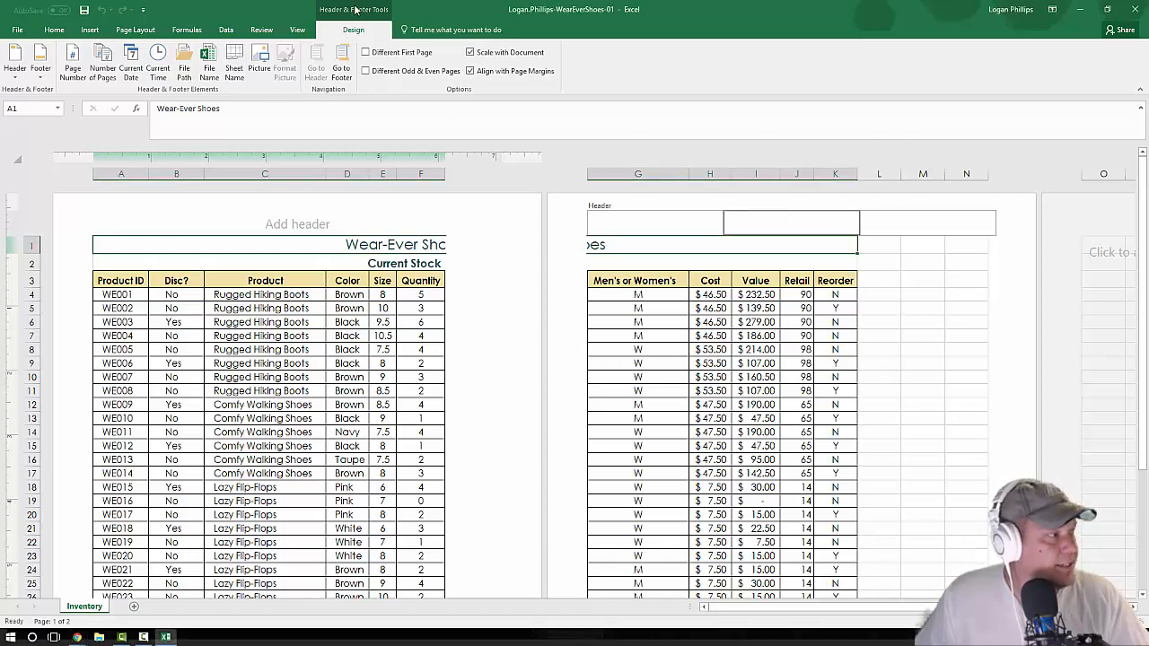
{"action": "left_click", "coordinate": [342, 72]}
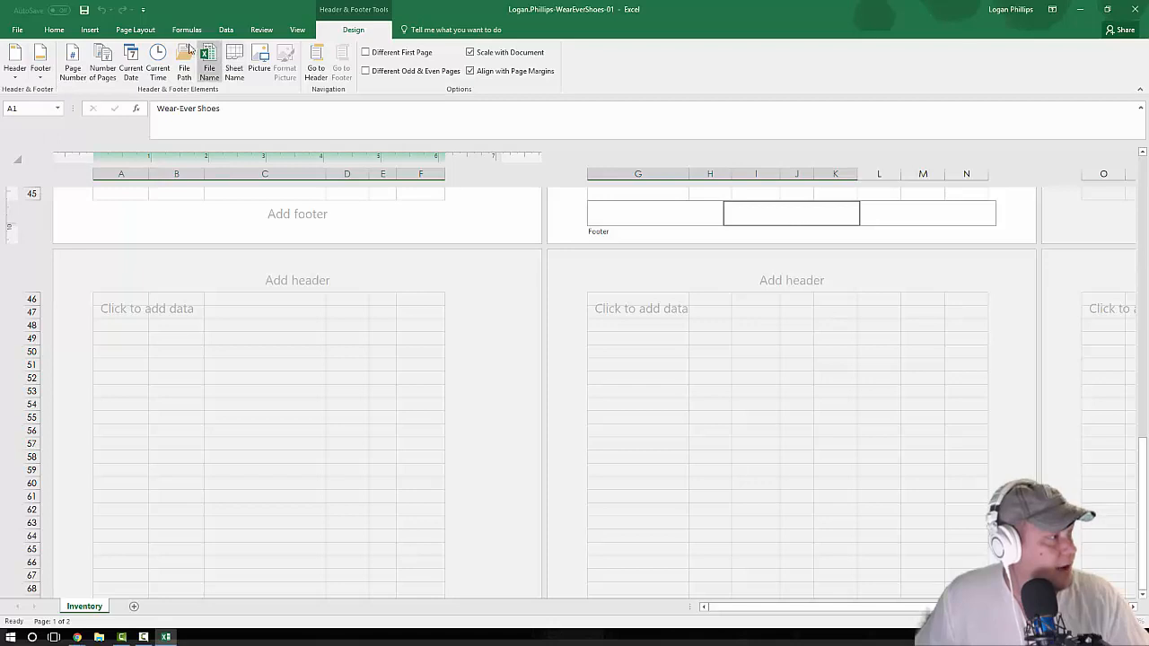
{"action": "left_click", "coordinate": [209, 65]}
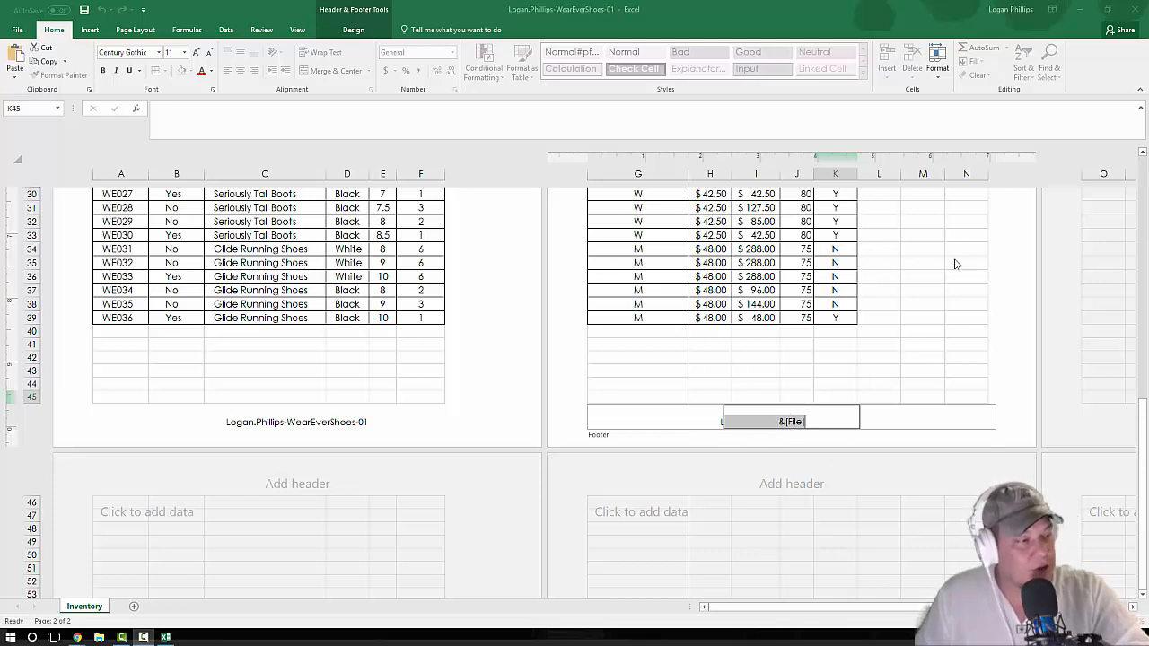
{"action": "left_click", "coordinate": [790, 502]}
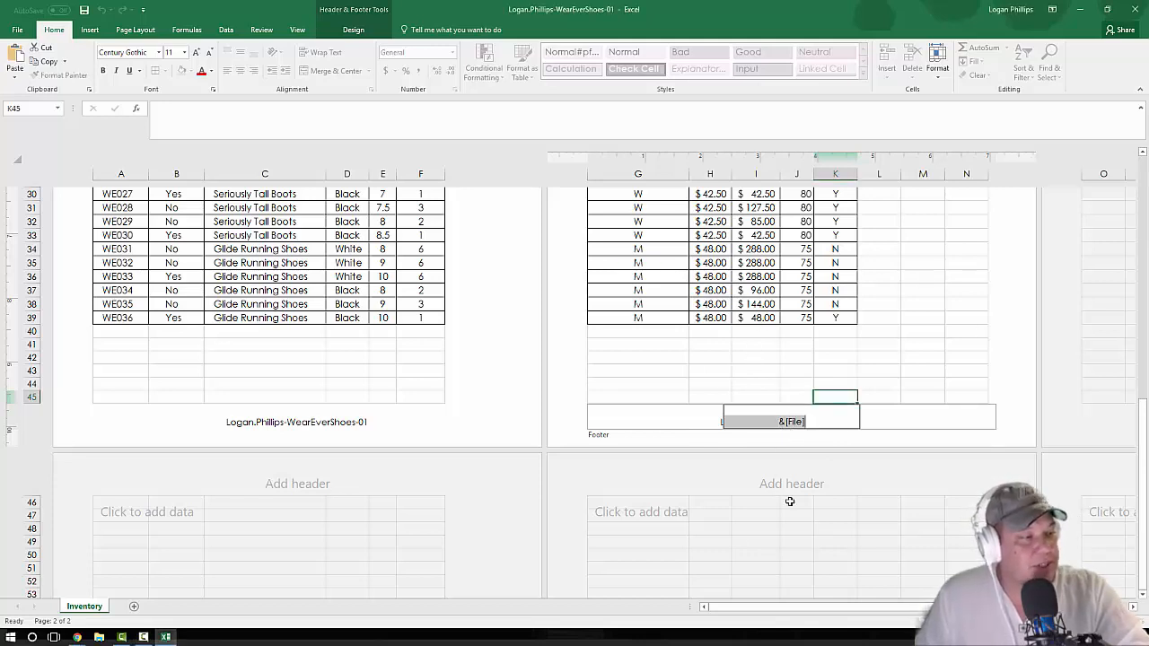
{"action": "left_click", "coordinate": [783, 368]}
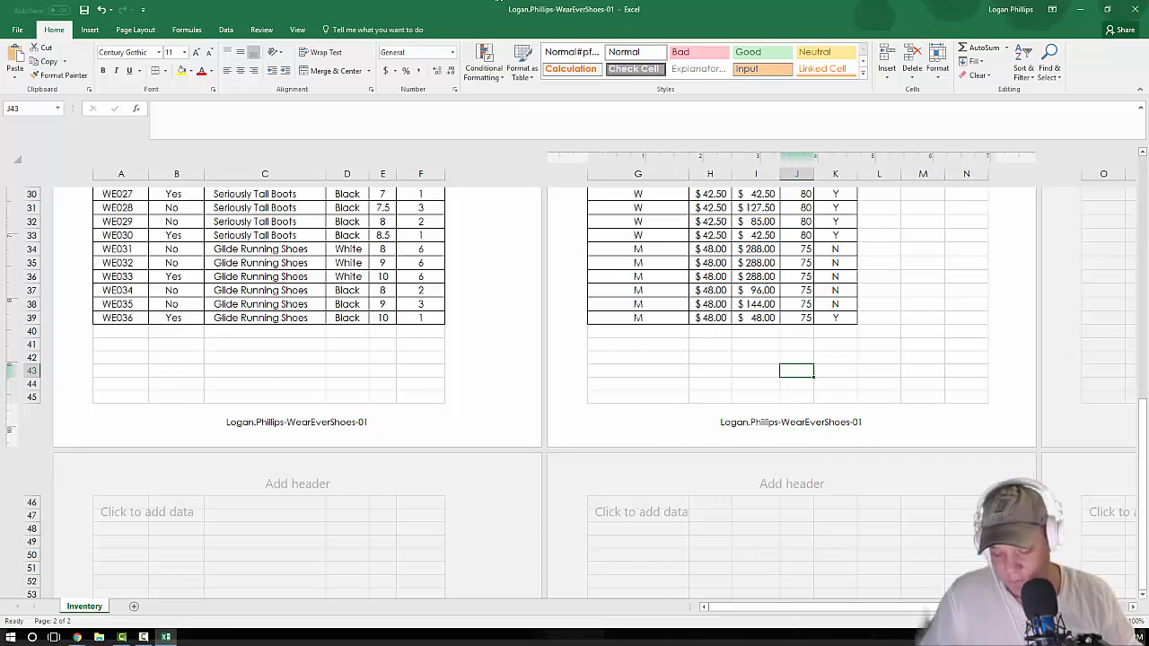
{"action": "key", "text": "ctrl+Home"}
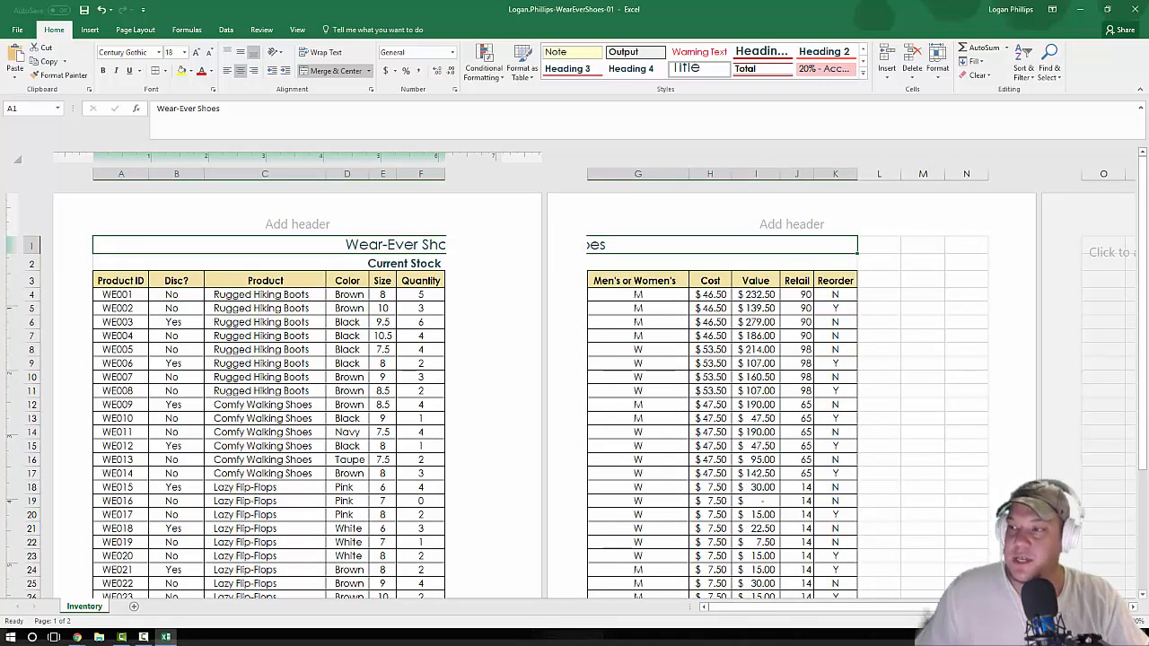
Step: Set the page orientation to landscape and scale the sheet to fit 1 page wide by 1 tall
{"action": "key", "text": "alt+Tab"}
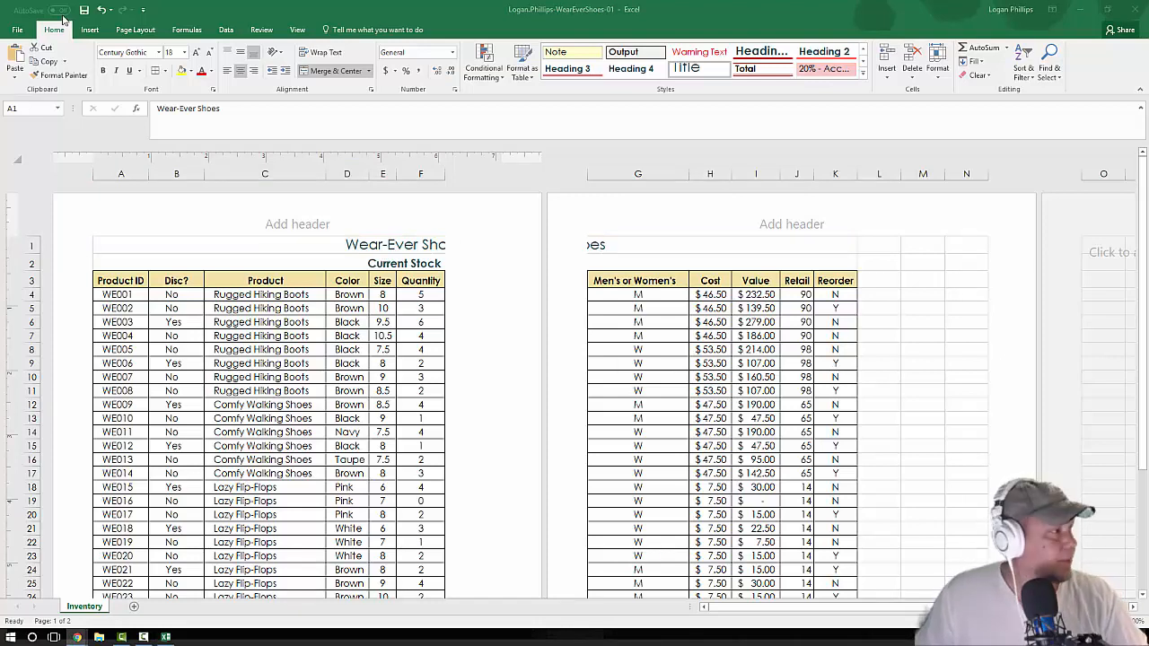
{"action": "key", "text": "alt+Tab"}
{"action": "left_click", "coordinate": [135, 30]}
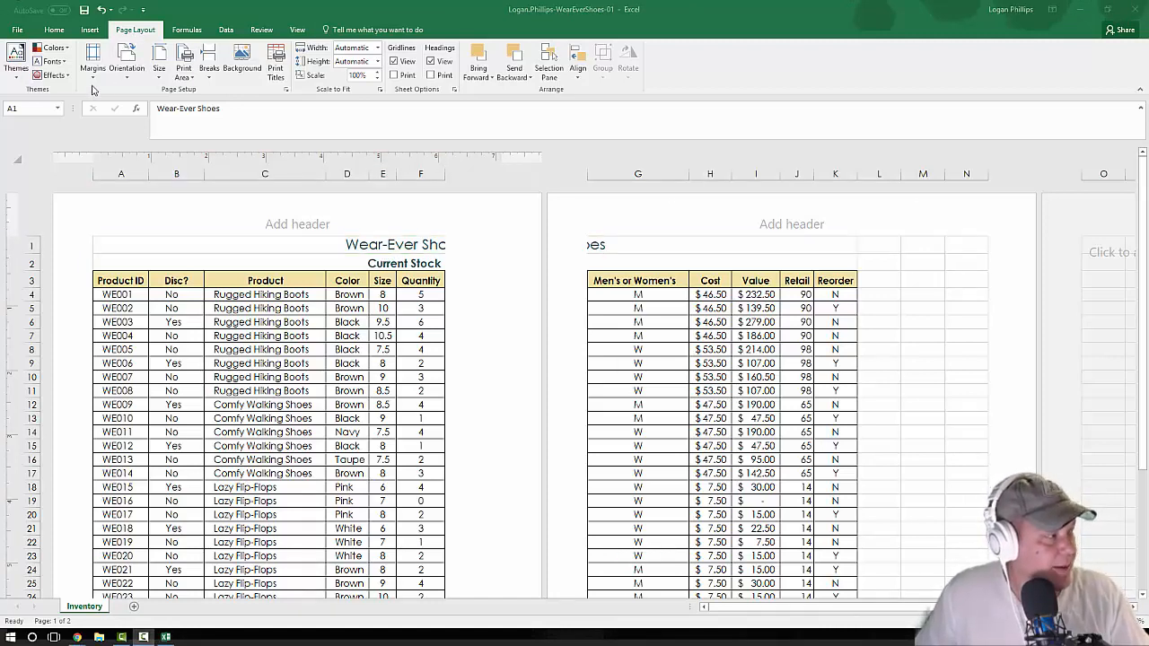
{"action": "left_click", "coordinate": [285, 89]}
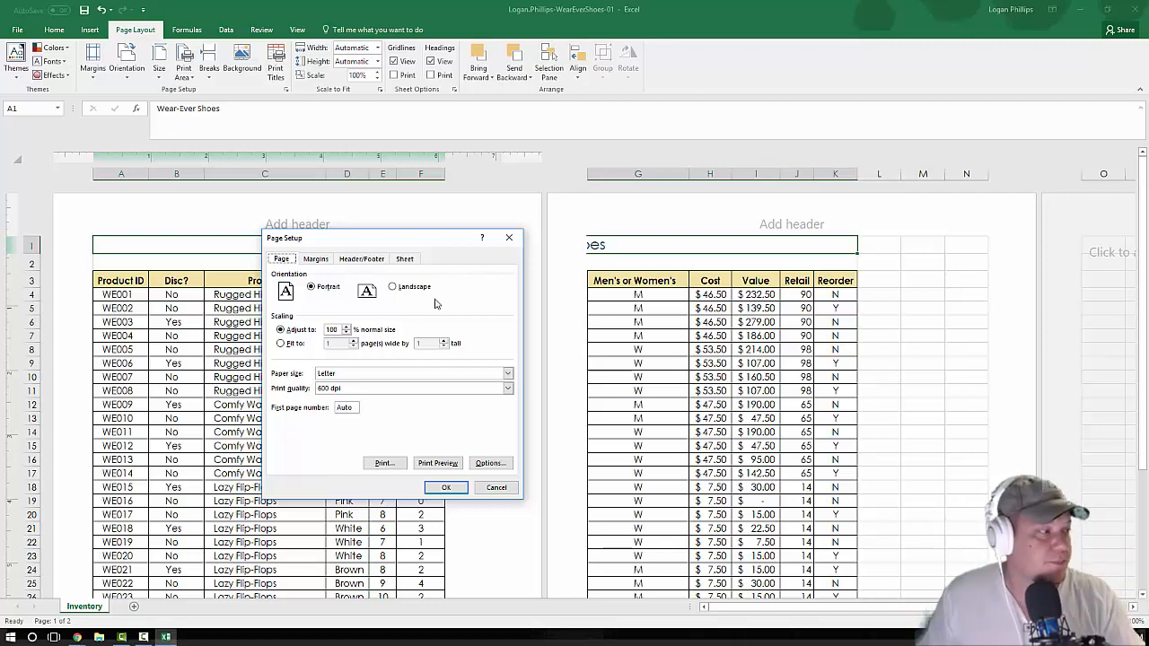
{"action": "left_click", "coordinate": [394, 287]}
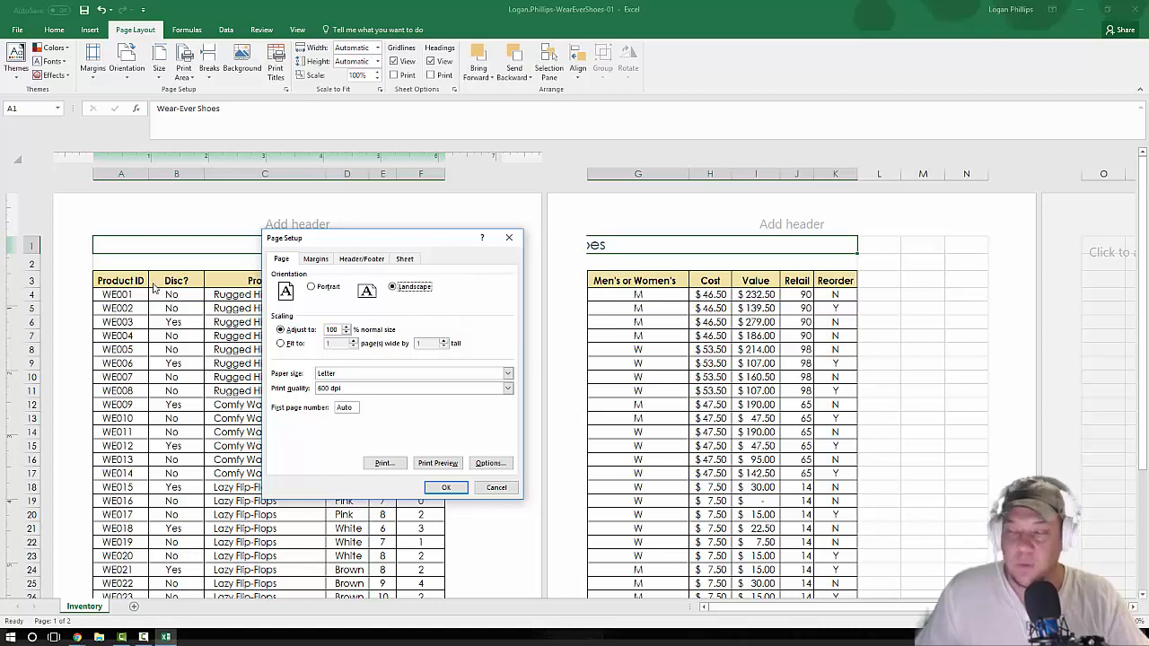
{"action": "left_click", "coordinate": [296, 344]}
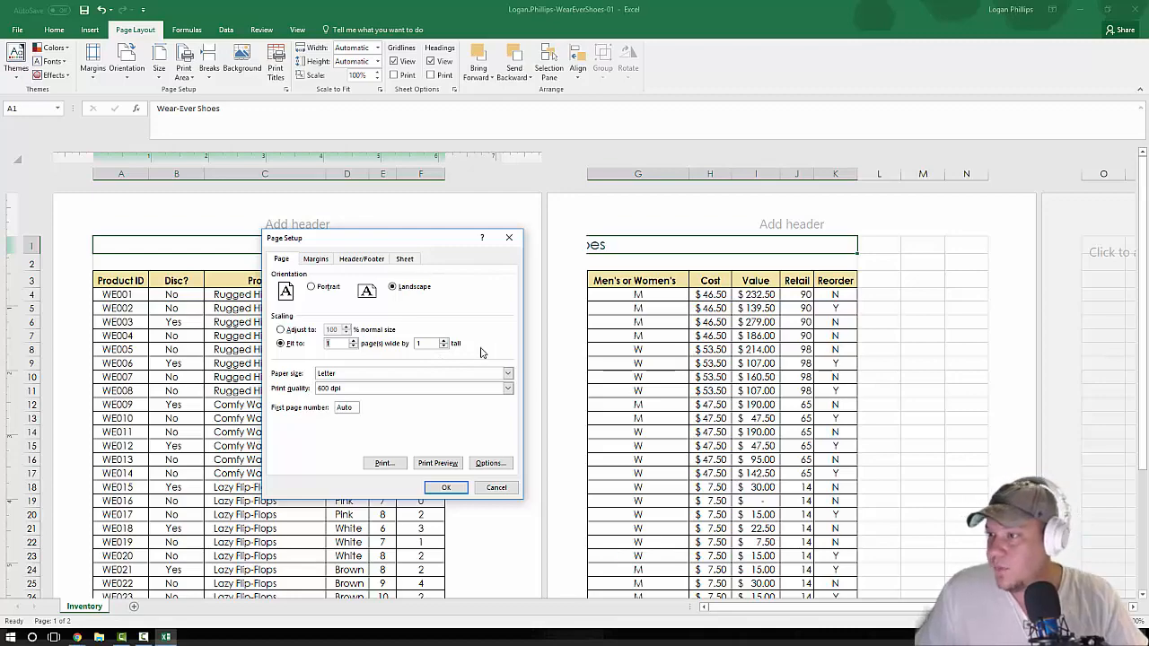
{"action": "left_click", "coordinate": [447, 485]}
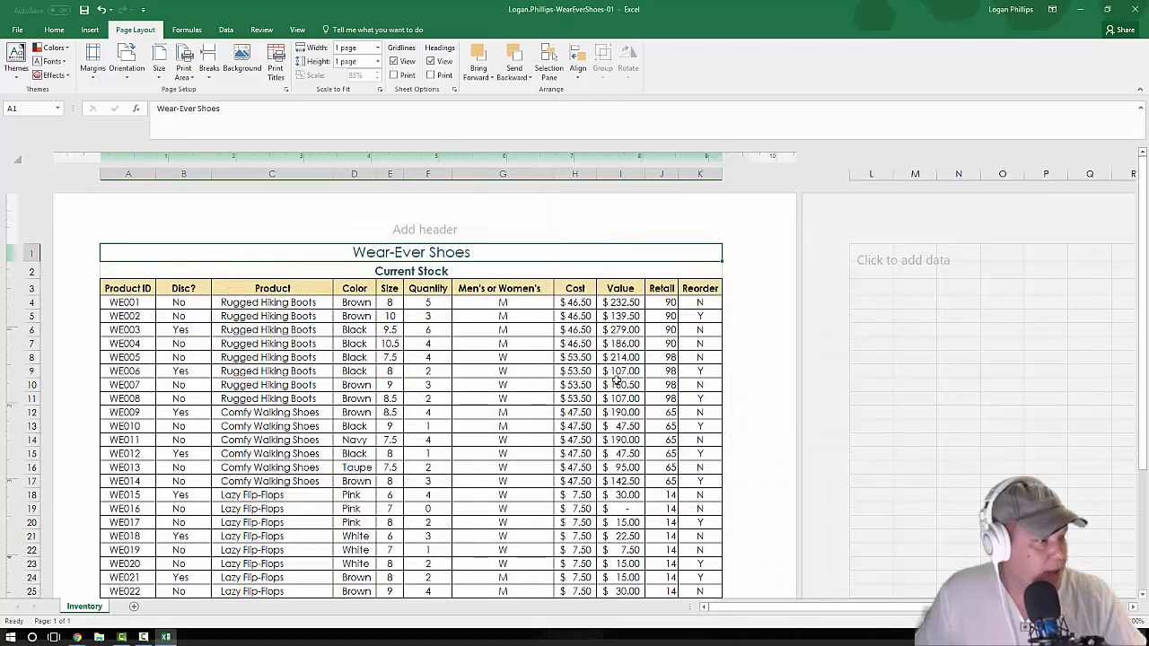
{"action": "scroll", "coordinate": [516, 332], "scroll_direction": "down", "scroll_amount": 8}
{"action": "scroll", "coordinate": [516, 332], "scroll_direction": "up", "scroll_amount": 8}
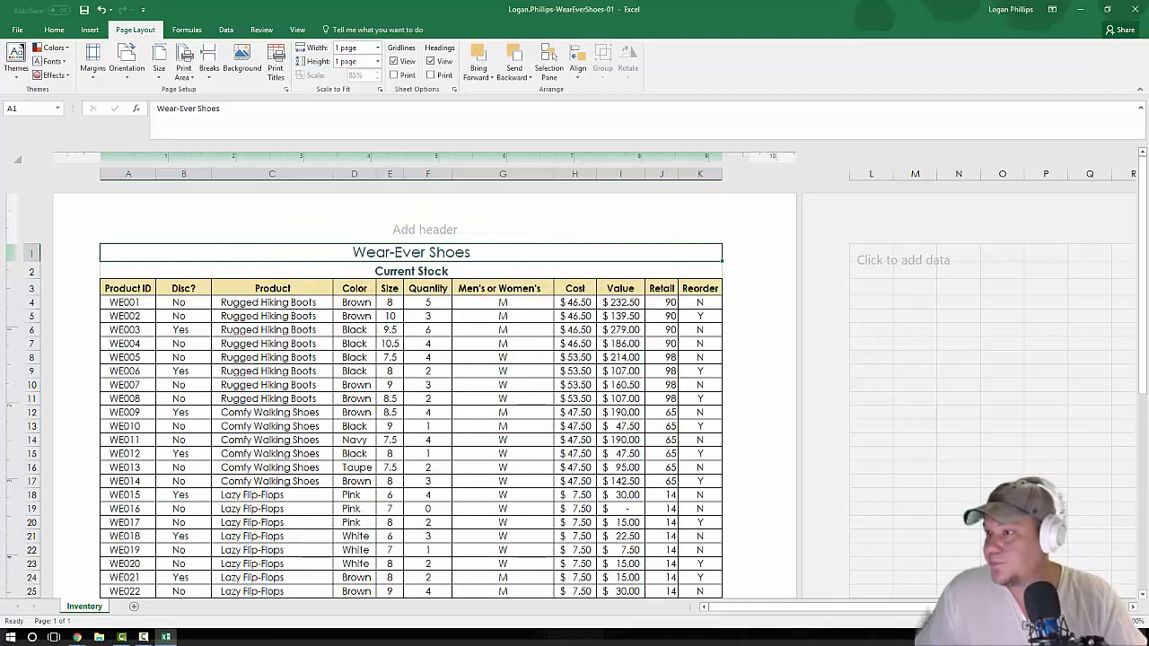
Step: Set the range A1:K11 of the Inventory sheet as the print area and return to cell A1
{"action": "key", "text": "alt+Tab"}
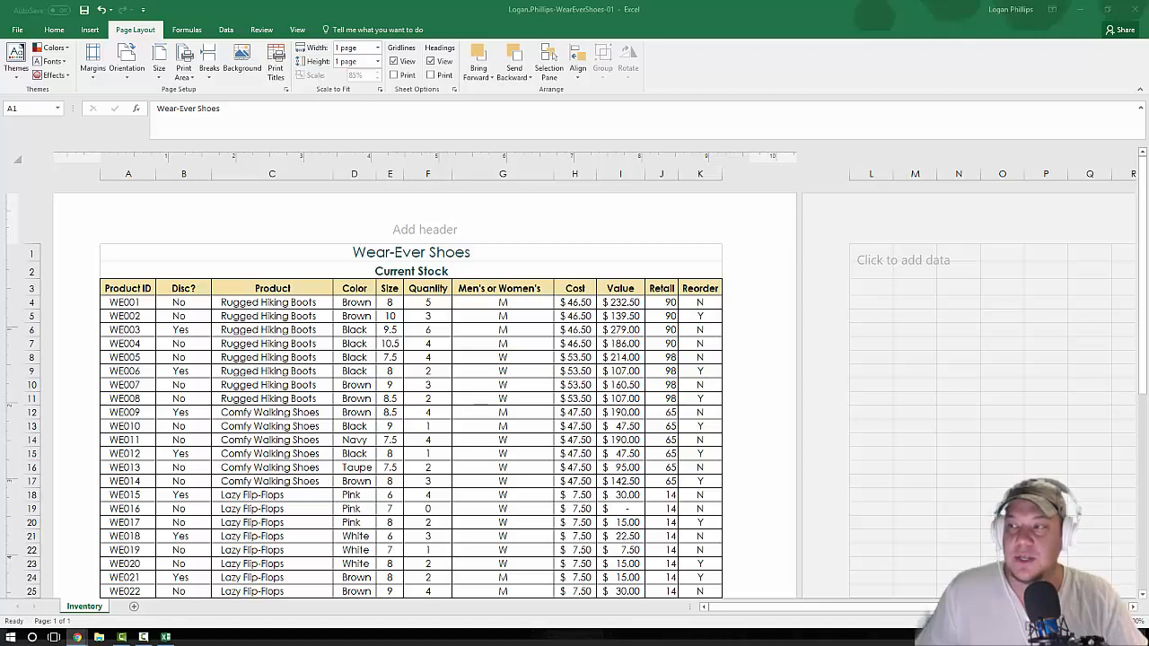
{"action": "left_click", "coordinate": [165, 262]}
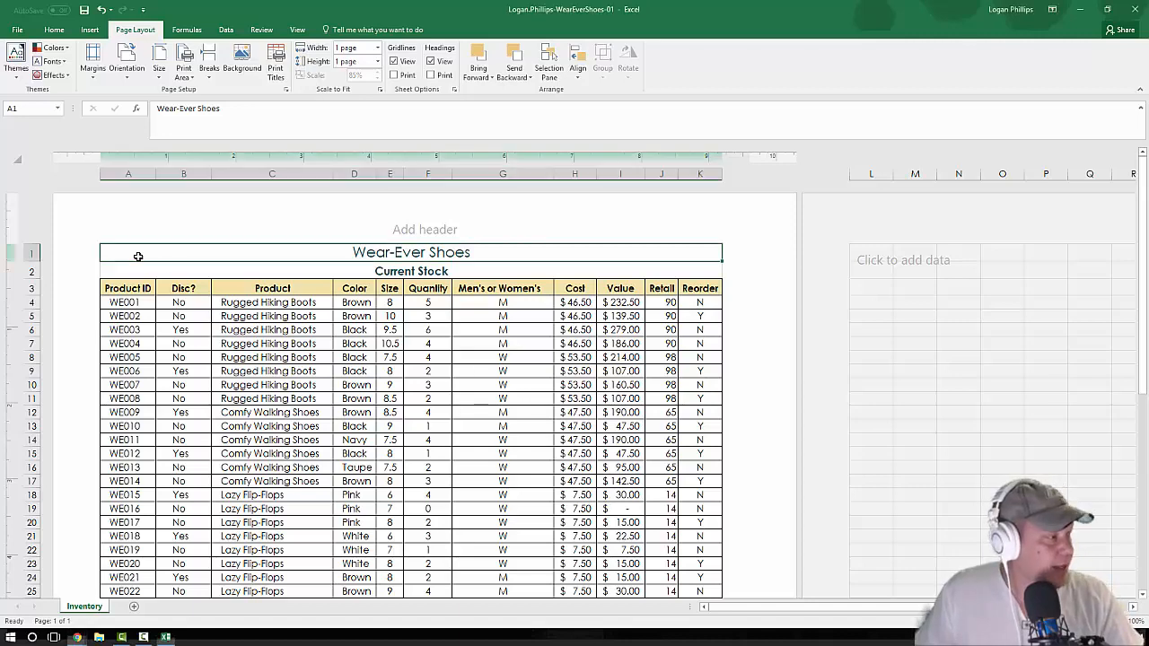
{"action": "scroll", "coordinate": [451, 402], "scroll_direction": "down", "scroll_amount": 2}
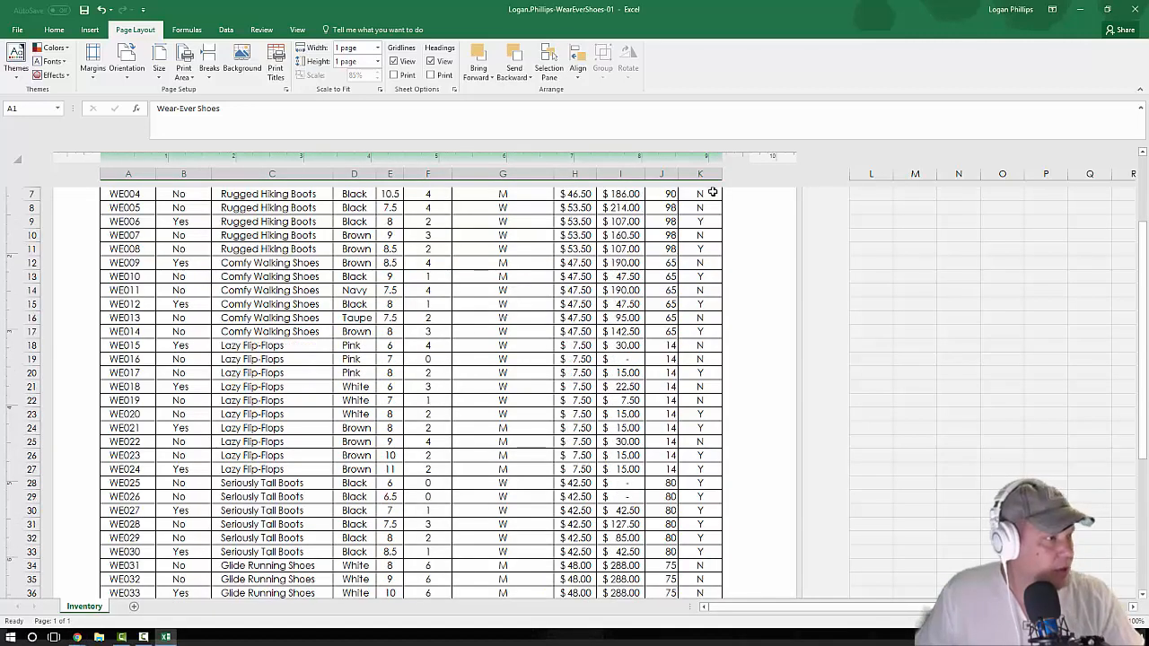
{"action": "scroll", "coordinate": [727, 543], "scroll_direction": "down", "scroll_amount": 3}
{"action": "scroll", "coordinate": [711, 531], "scroll_direction": "up", "scroll_amount": 5}
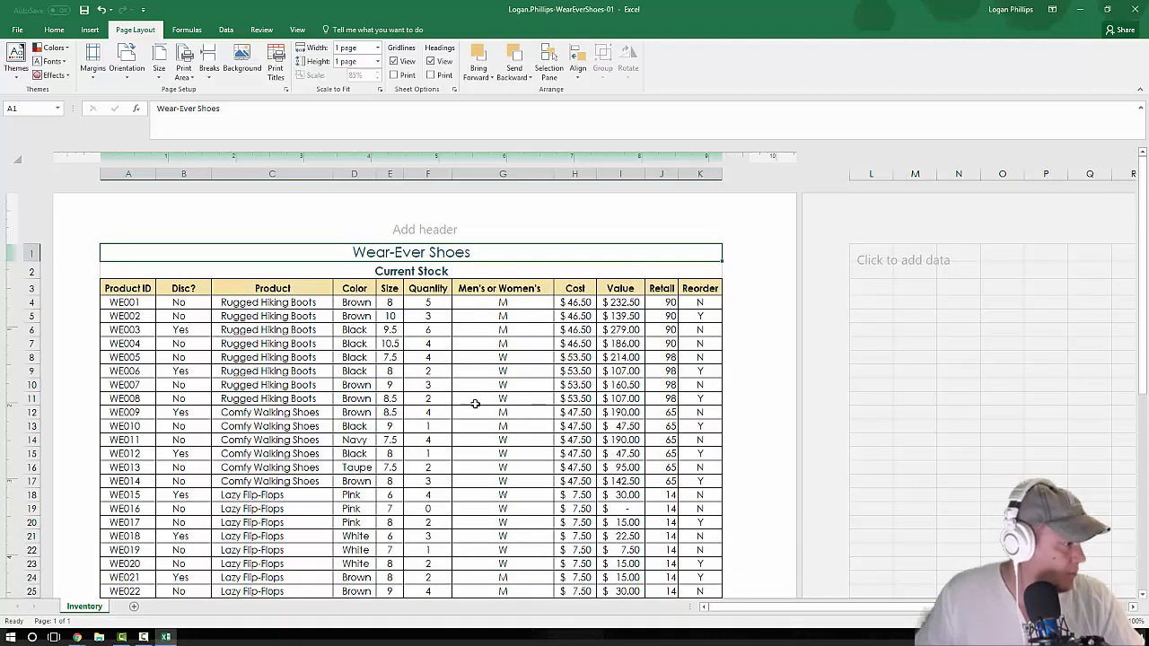
{"action": "left_click", "coordinate": [709, 397], "text": "shift"}
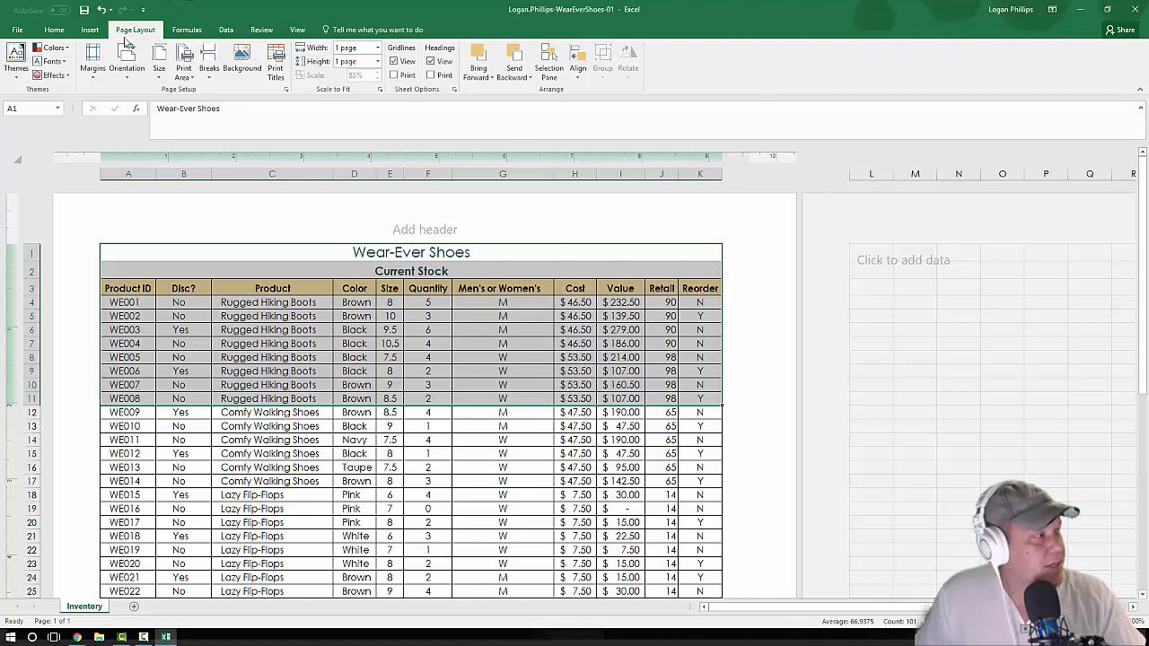
{"action": "left_click", "coordinate": [183, 75]}
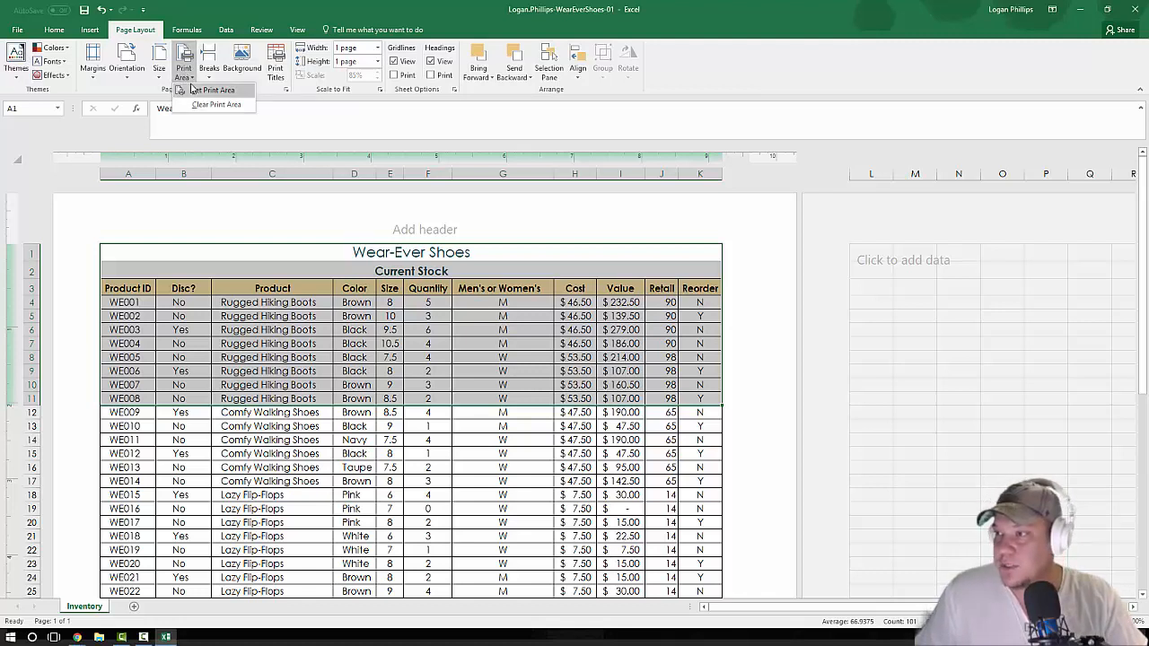
{"action": "left_click", "coordinate": [191, 90]}
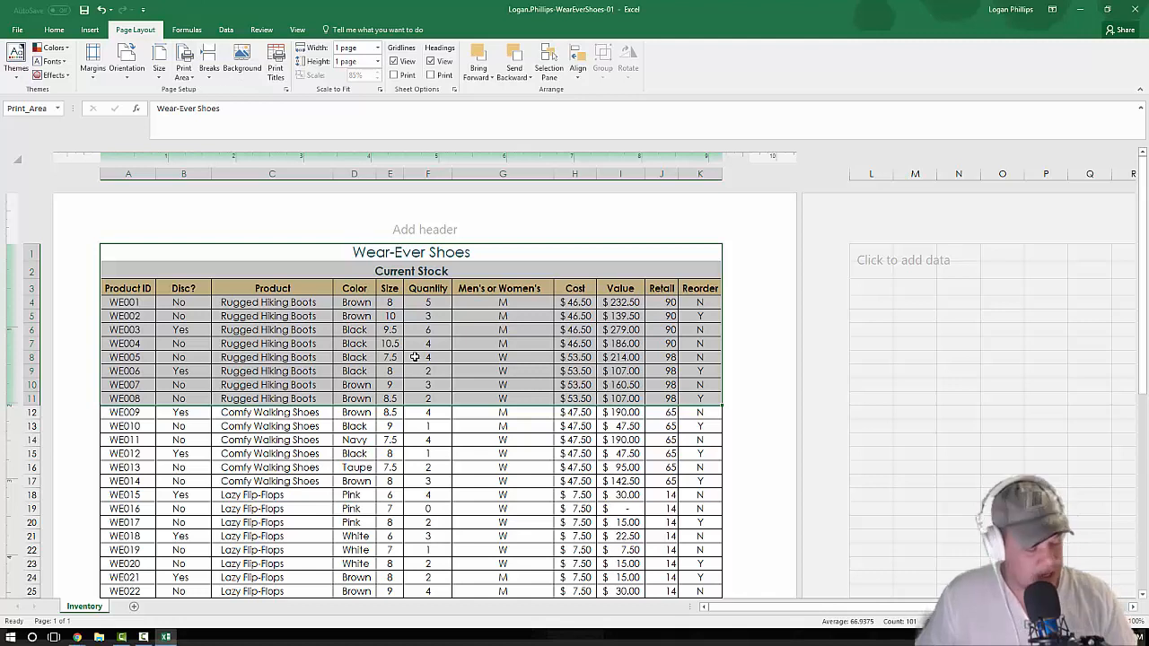
{"action": "key", "text": "ctrl+Home"}
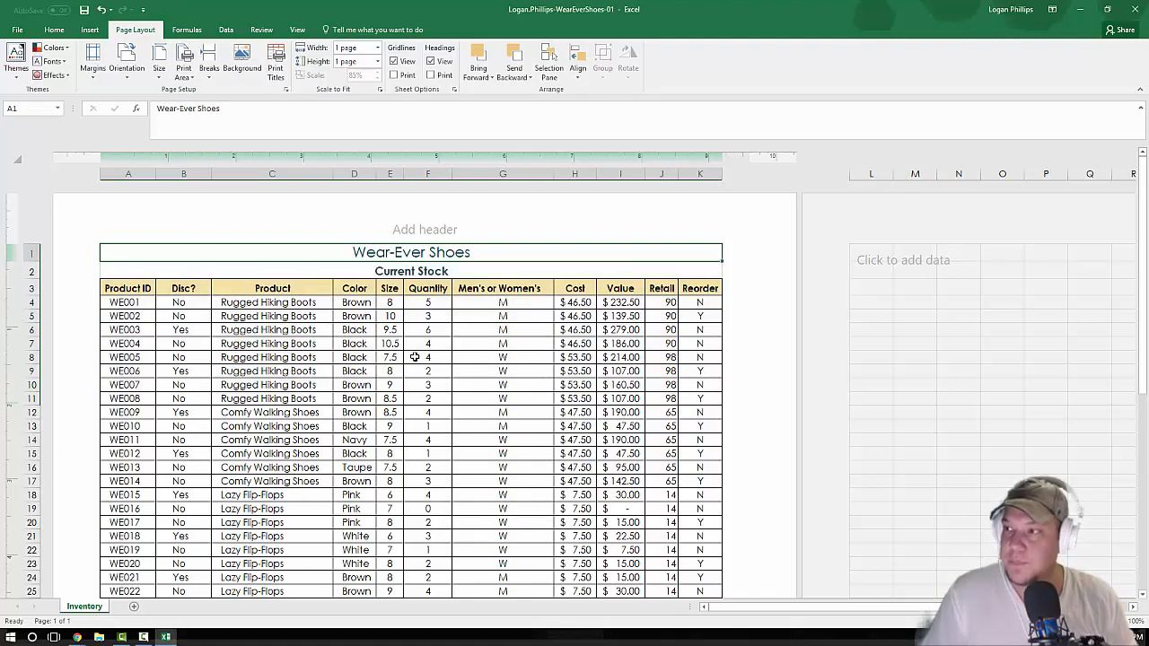
Step: Check the print preview of the Inventory sheet with its new print area
{"action": "left_click", "coordinate": [17, 30]}
{"action": "left_click", "coordinate": [20, 28]}
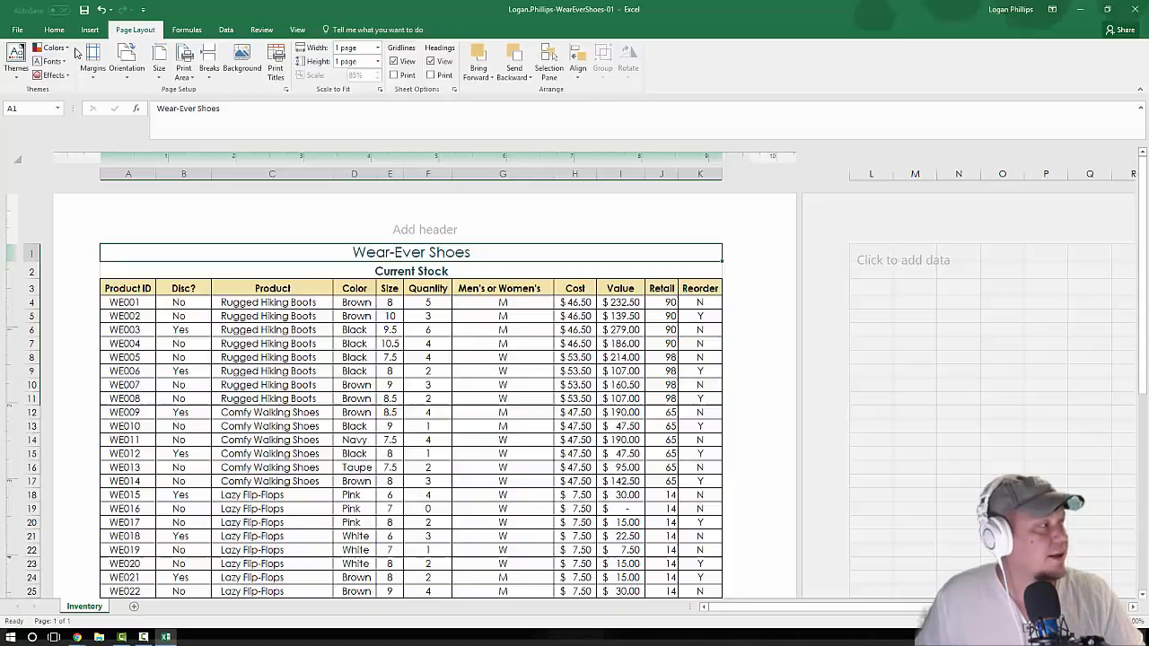
{"action": "left_click", "coordinate": [16, 30]}
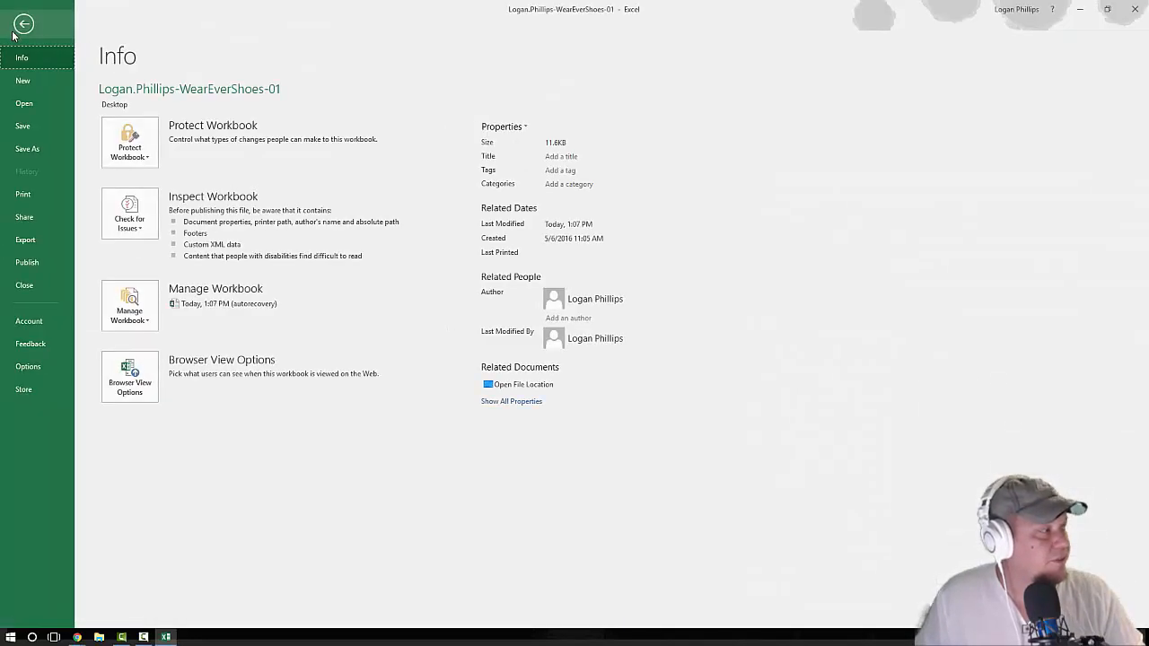
{"action": "left_click", "coordinate": [42, 197]}
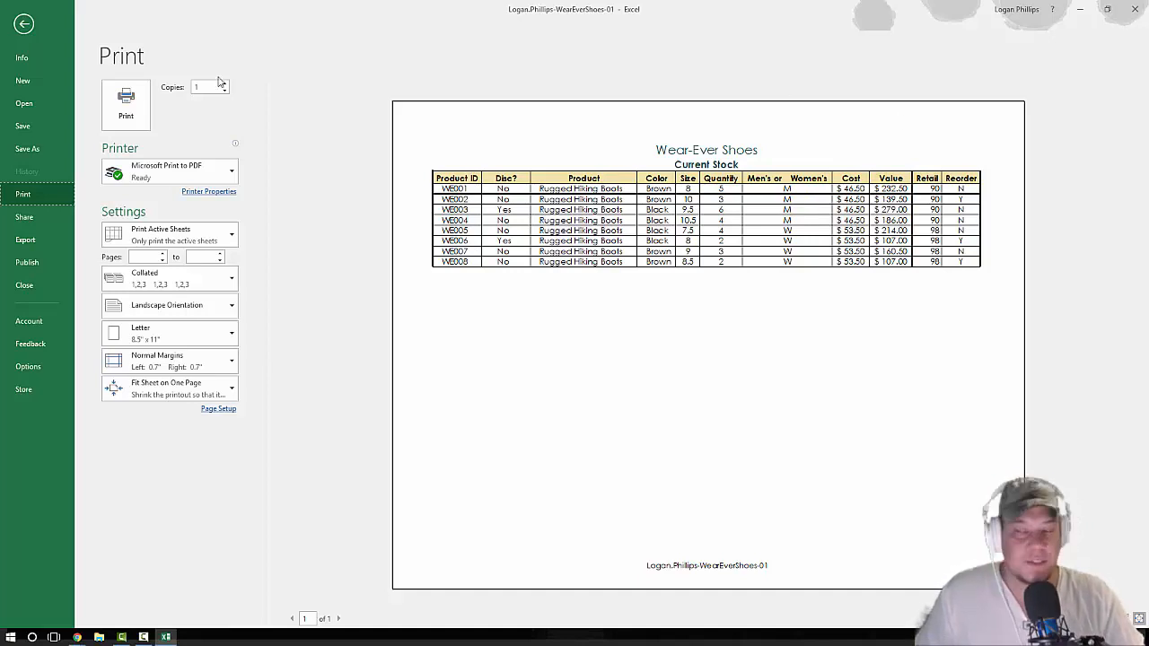
Step: Save and close the workbook, and switch to the SIMnet Guided Project 1-3 assignment page in Chrome
{"action": "left_click", "coordinate": [48, 135]}
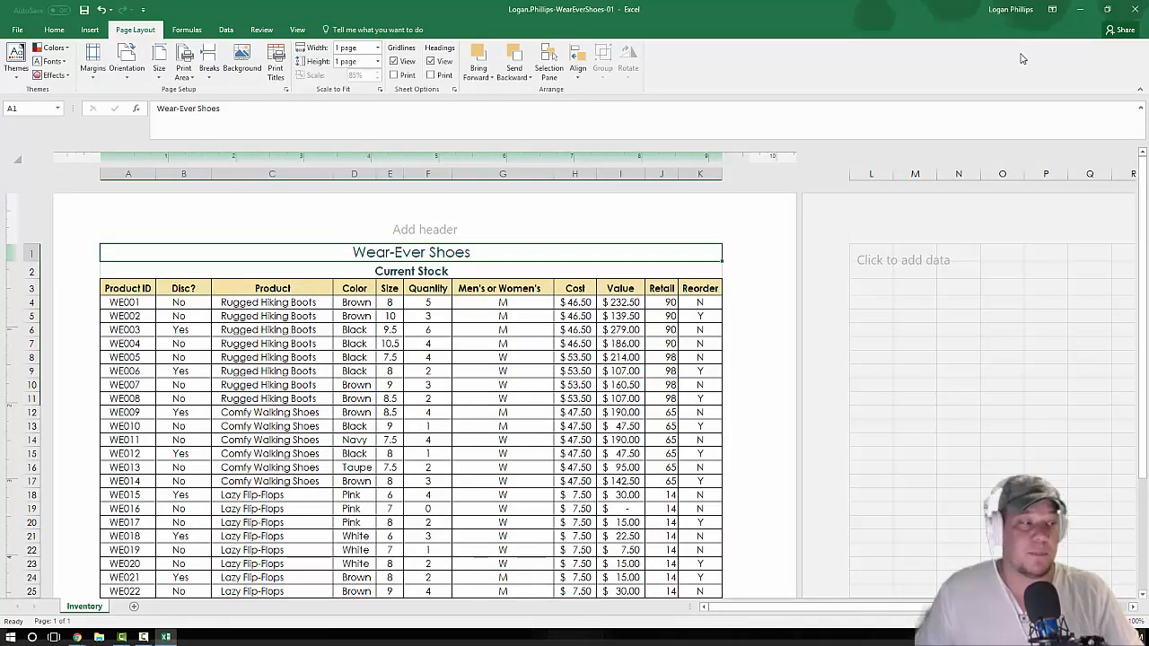
{"action": "left_click", "coordinate": [1131, 9]}
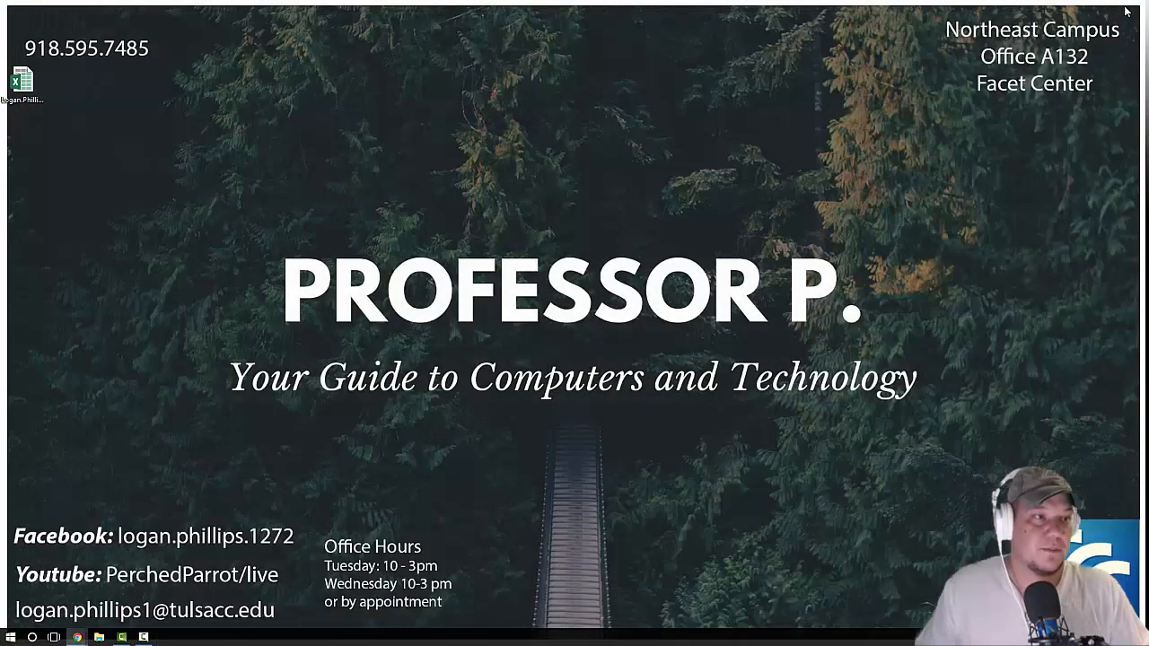
{"action": "left_click", "coordinate": [86, 637]}
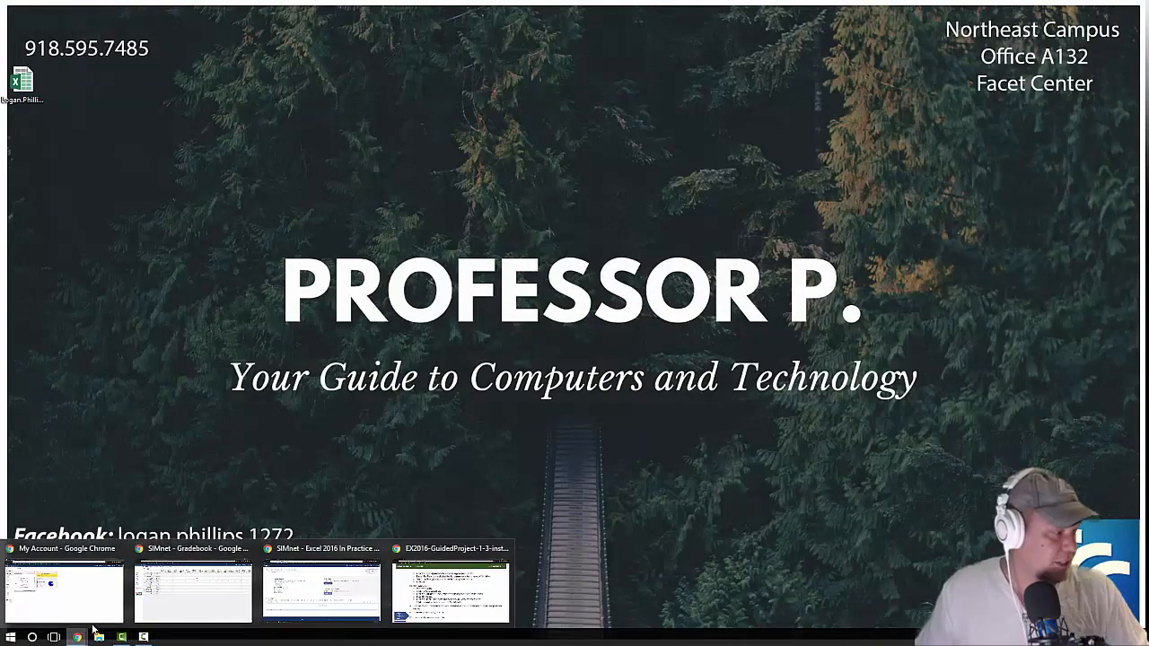
{"action": "left_click", "coordinate": [413, 604]}
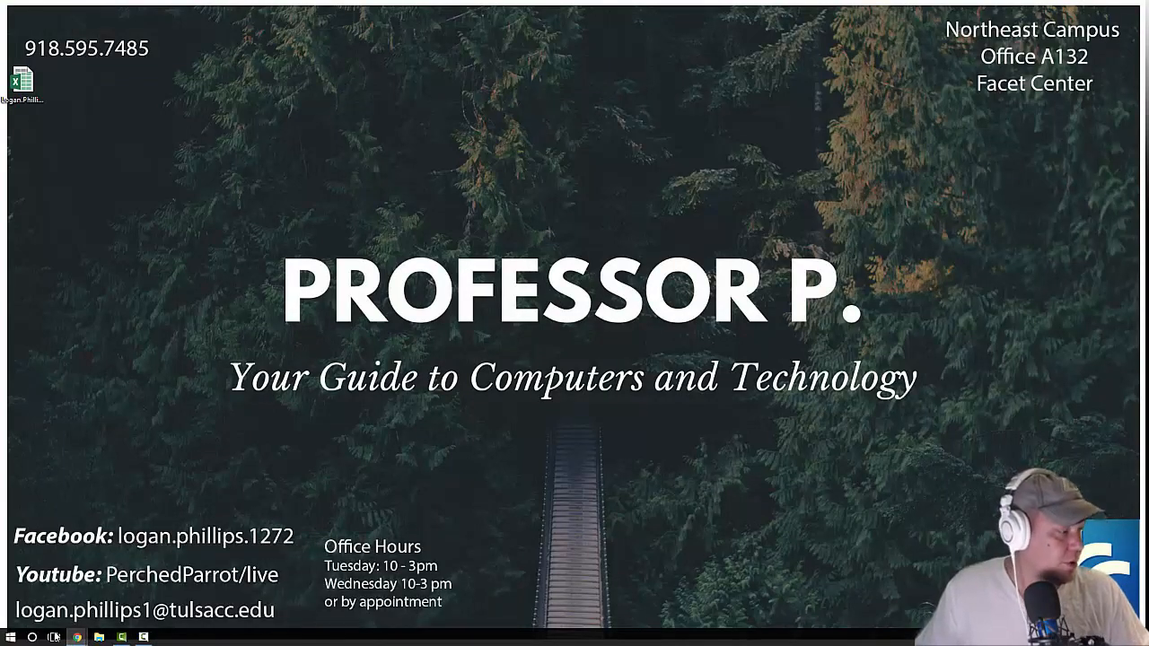
{"action": "mouse_move", "coordinate": [77, 638]}
{"action": "left_click", "coordinate": [341, 602]}
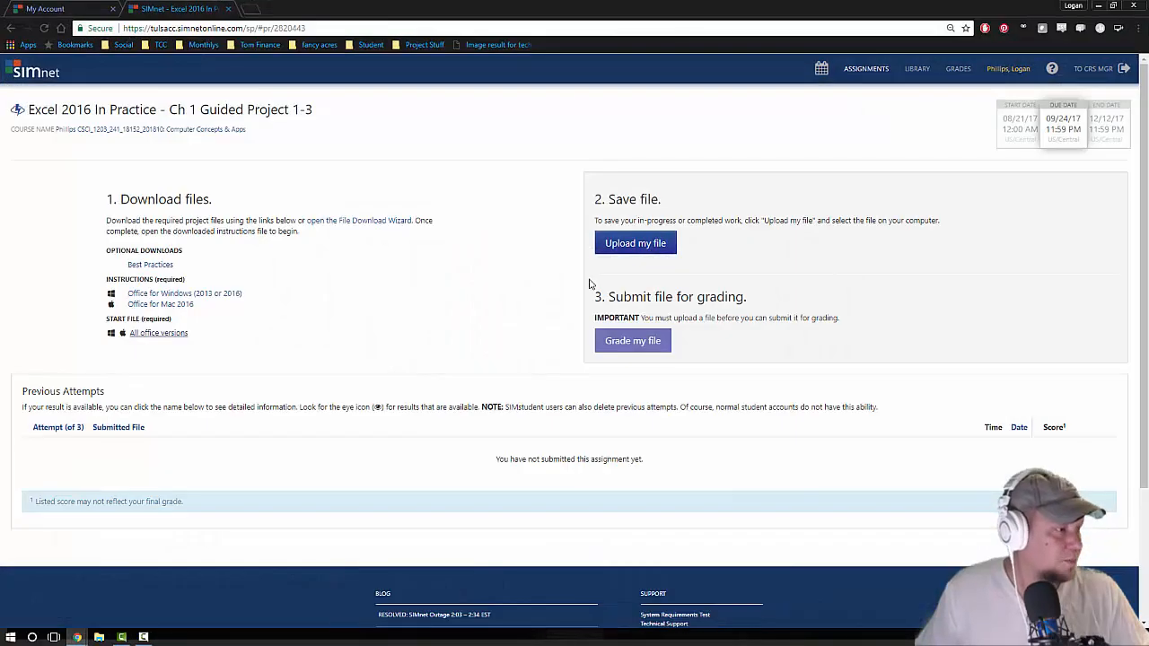
Step: Upload the WearEverShoes-01 workbook from the Desktop as the project file and submit it for grading
{"action": "left_click", "coordinate": [656, 244]}
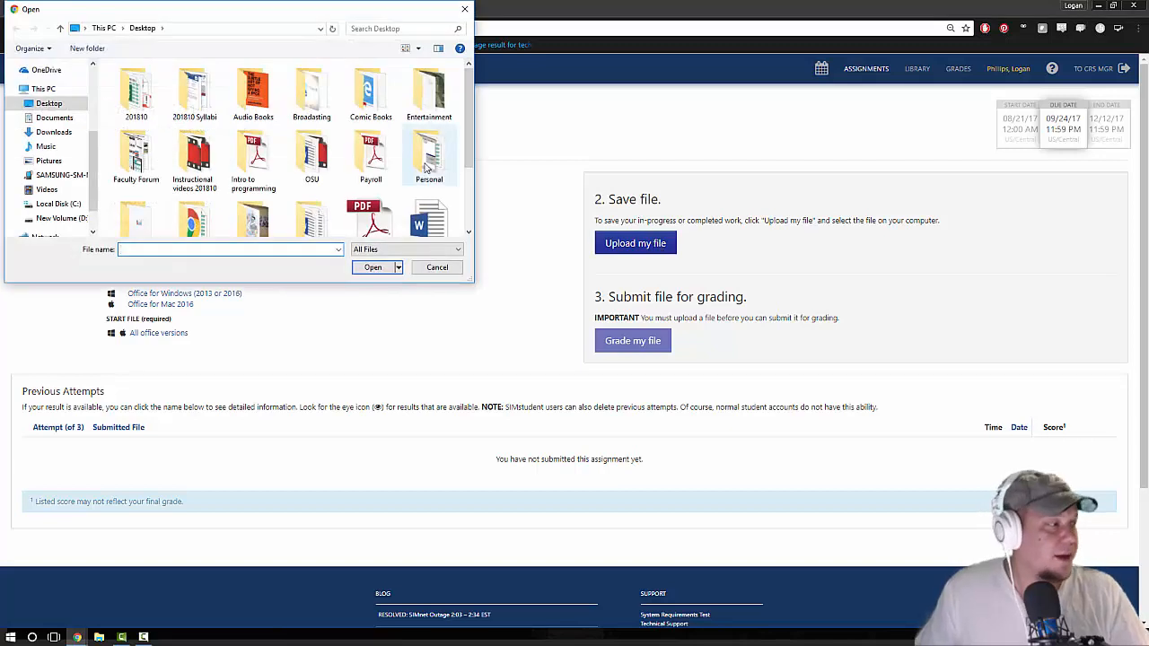
{"action": "scroll", "coordinate": [427, 168], "scroll_direction": "down", "scroll_amount": 1}
{"action": "scroll", "coordinate": [413, 175], "scroll_direction": "down", "scroll_amount": 2}
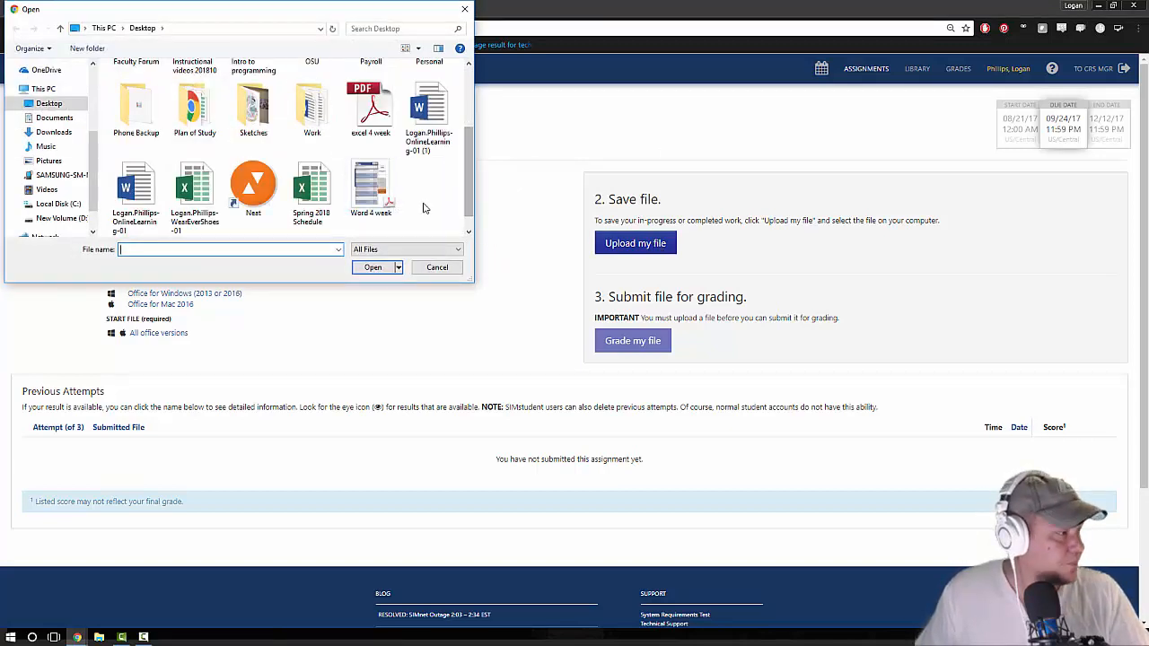
{"action": "left_click", "coordinate": [148, 184]}
{"action": "left_click", "coordinate": [193, 193]}
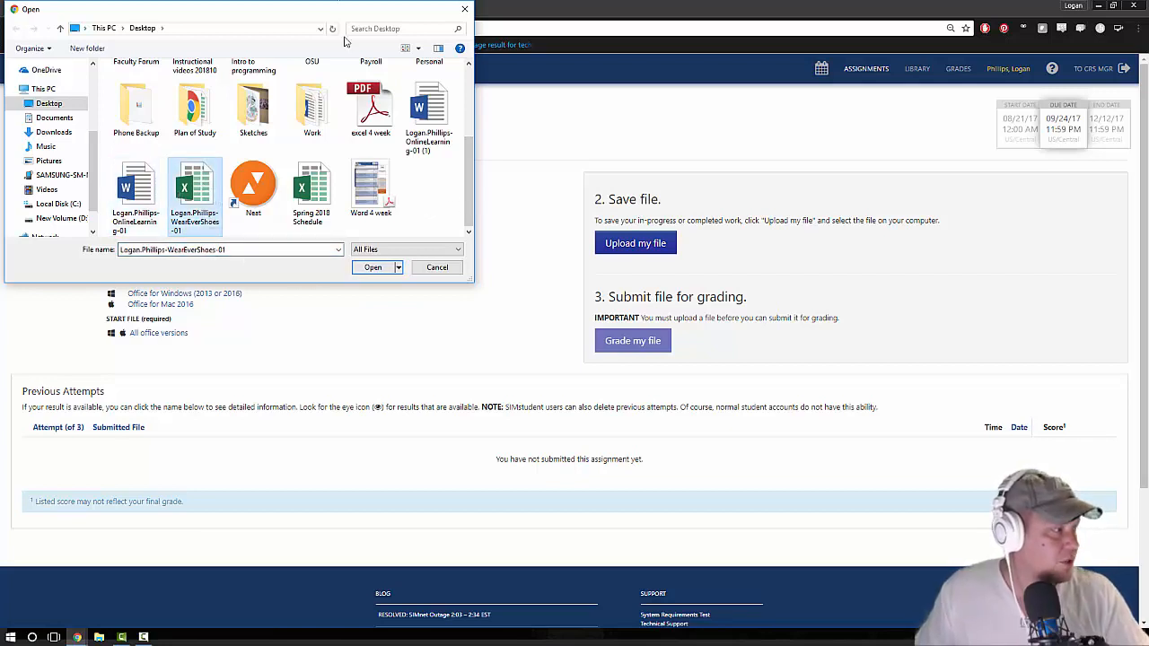
{"action": "left_click", "coordinate": [373, 268]}
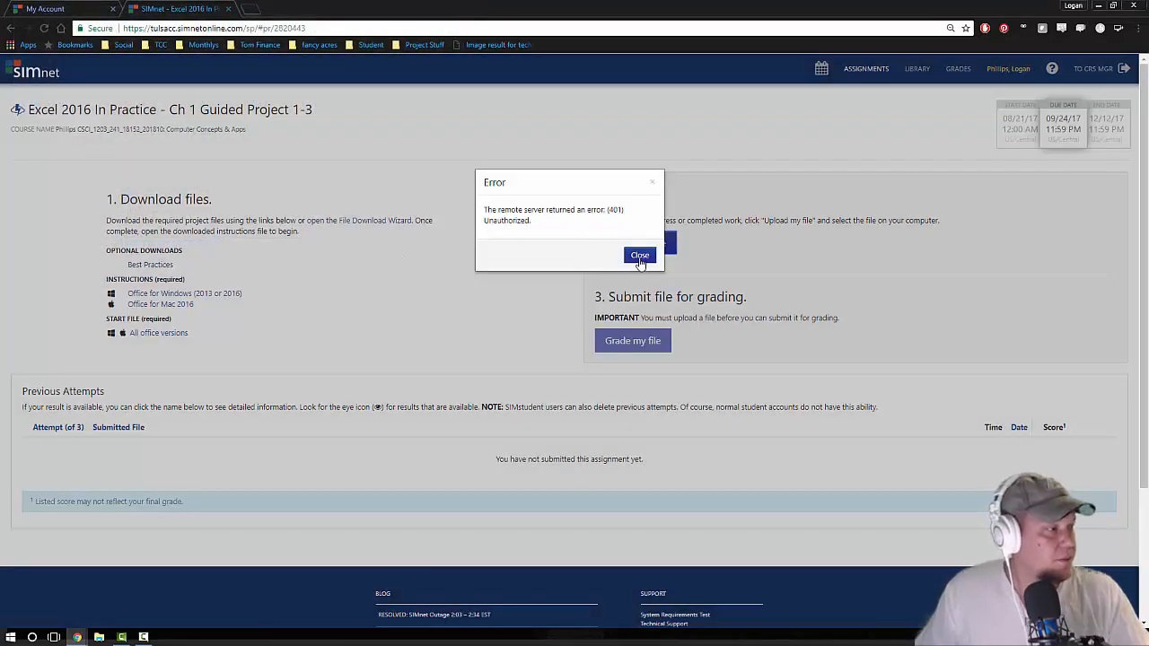
{"action": "left_click", "coordinate": [641, 255]}
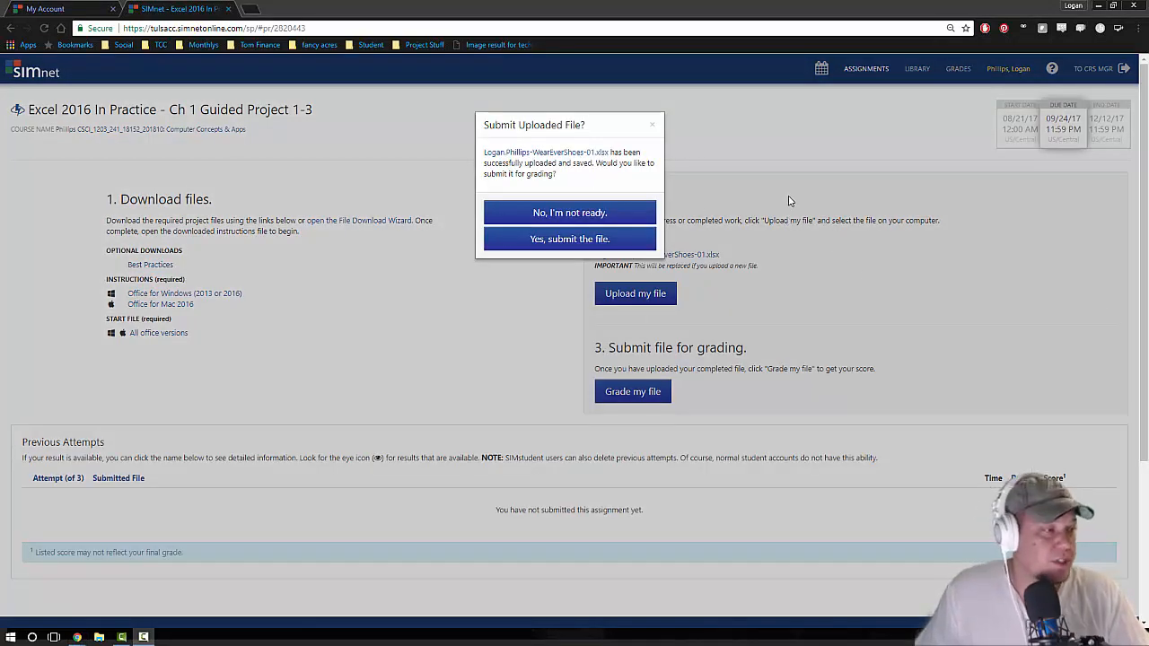
{"action": "left_click", "coordinate": [577, 240]}
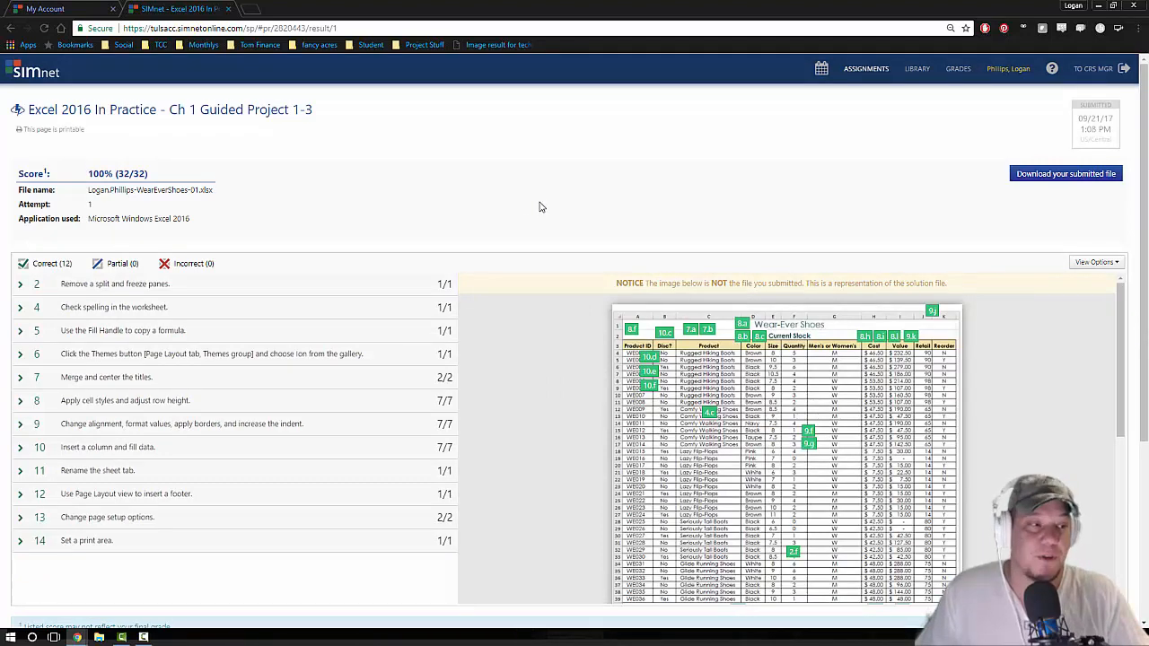
Step: Review the grading results of the submitted workbook, and leave them for the assignment page and the desktop
{"action": "scroll", "coordinate": [541, 208], "scroll_direction": "down", "scroll_amount": 3}
{"action": "scroll", "coordinate": [568, 245], "scroll_direction": "up", "scroll_amount": 3}
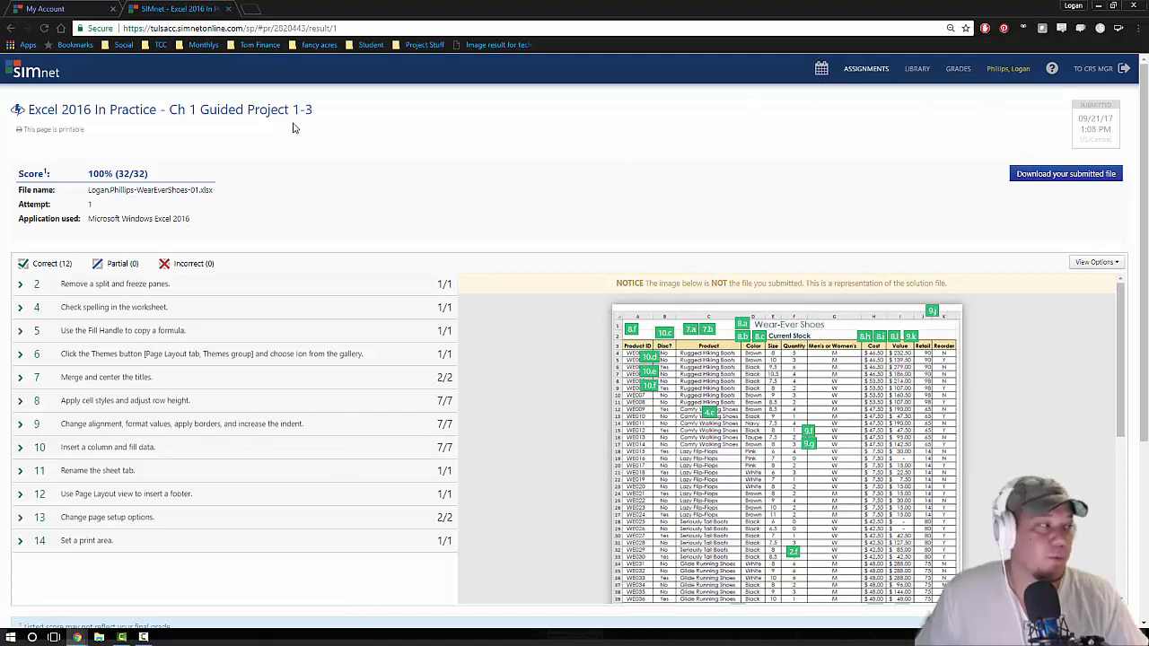
{"action": "left_click", "coordinate": [193, 116]}
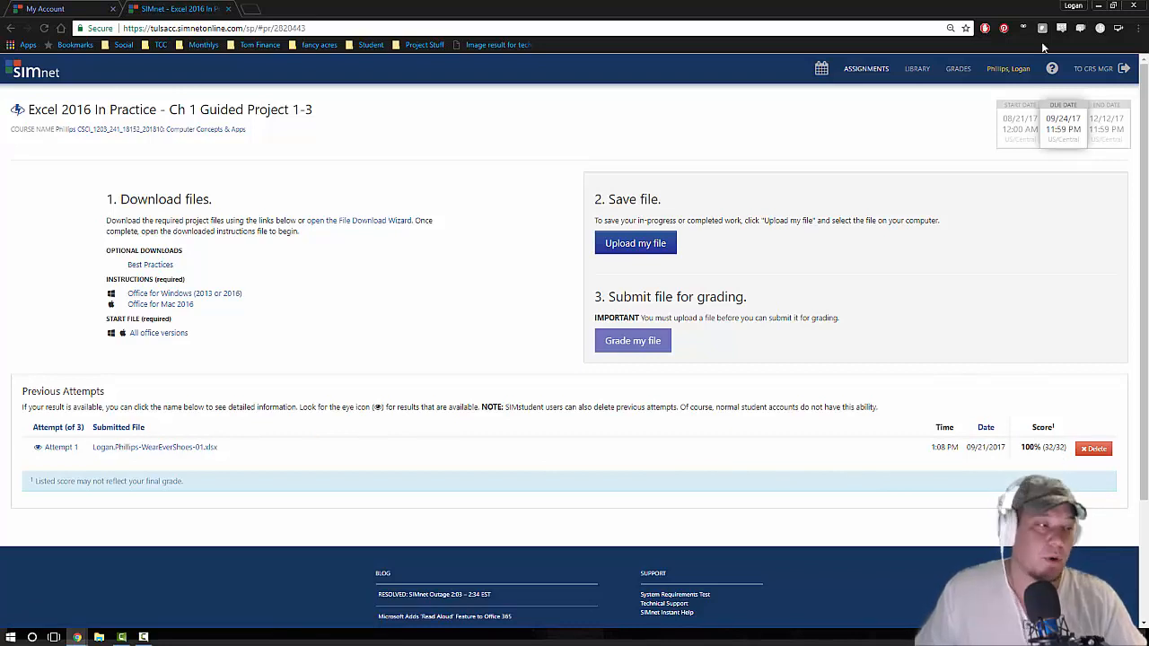
{"action": "left_click", "coordinate": [1097, 7]}
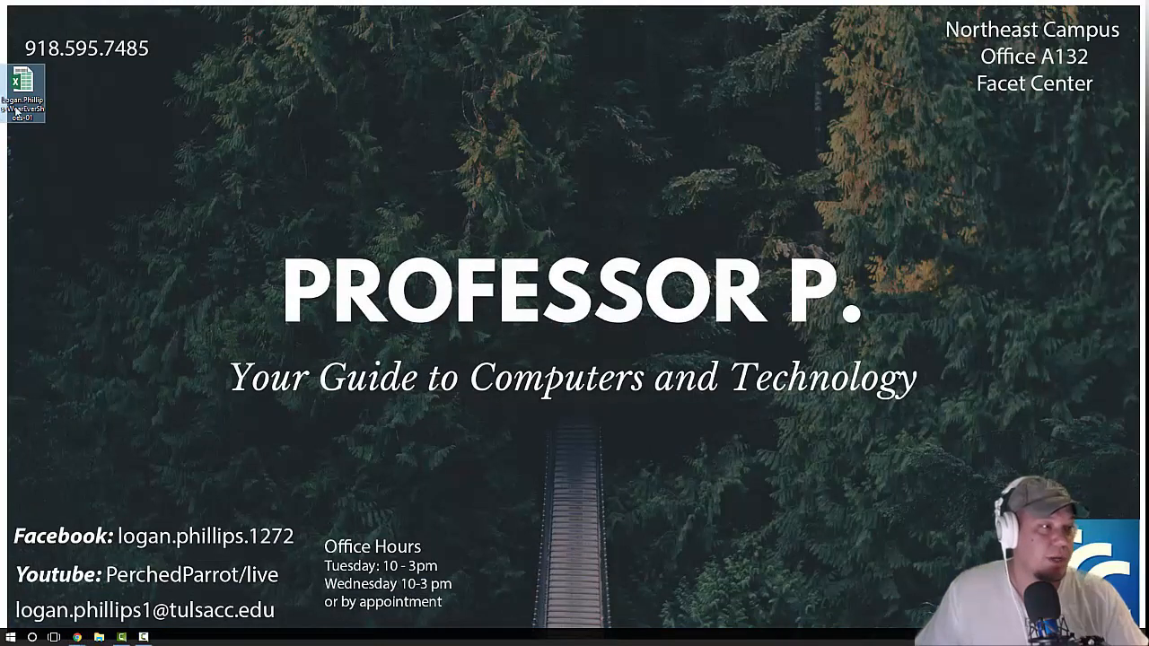